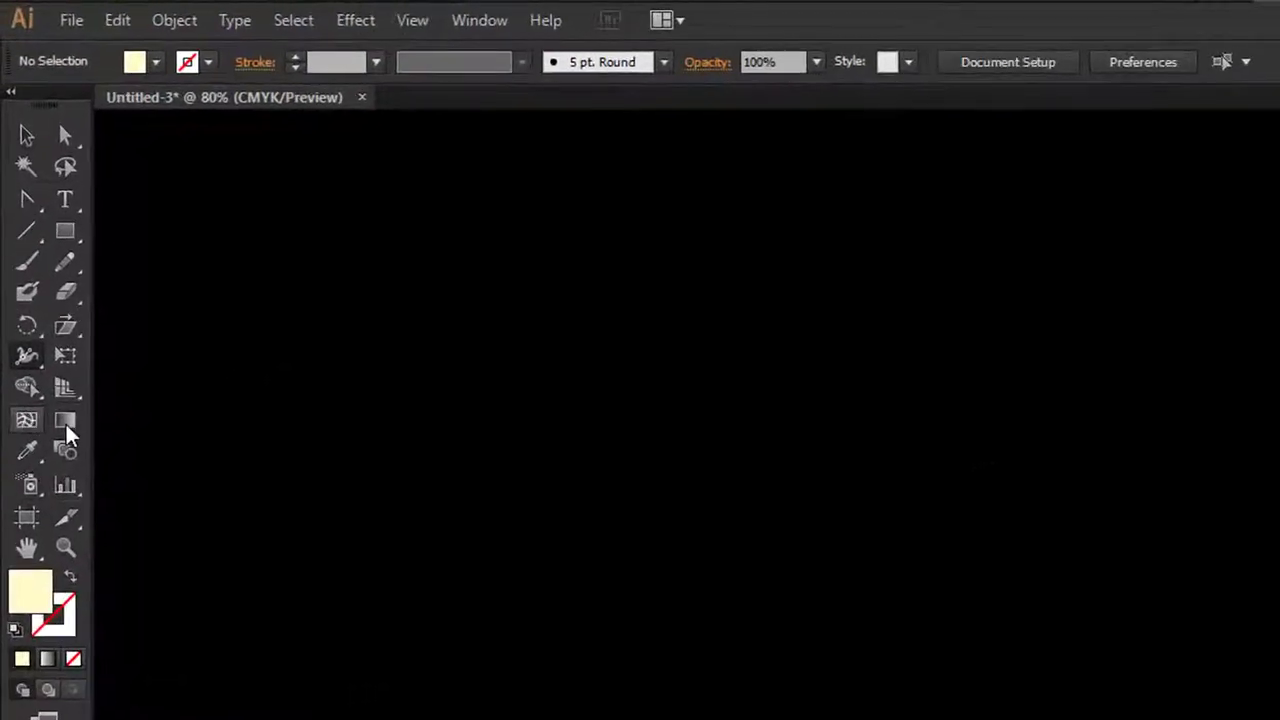
Browse the liquify distortion tools and pick the Warp tool.
click(38, 368)
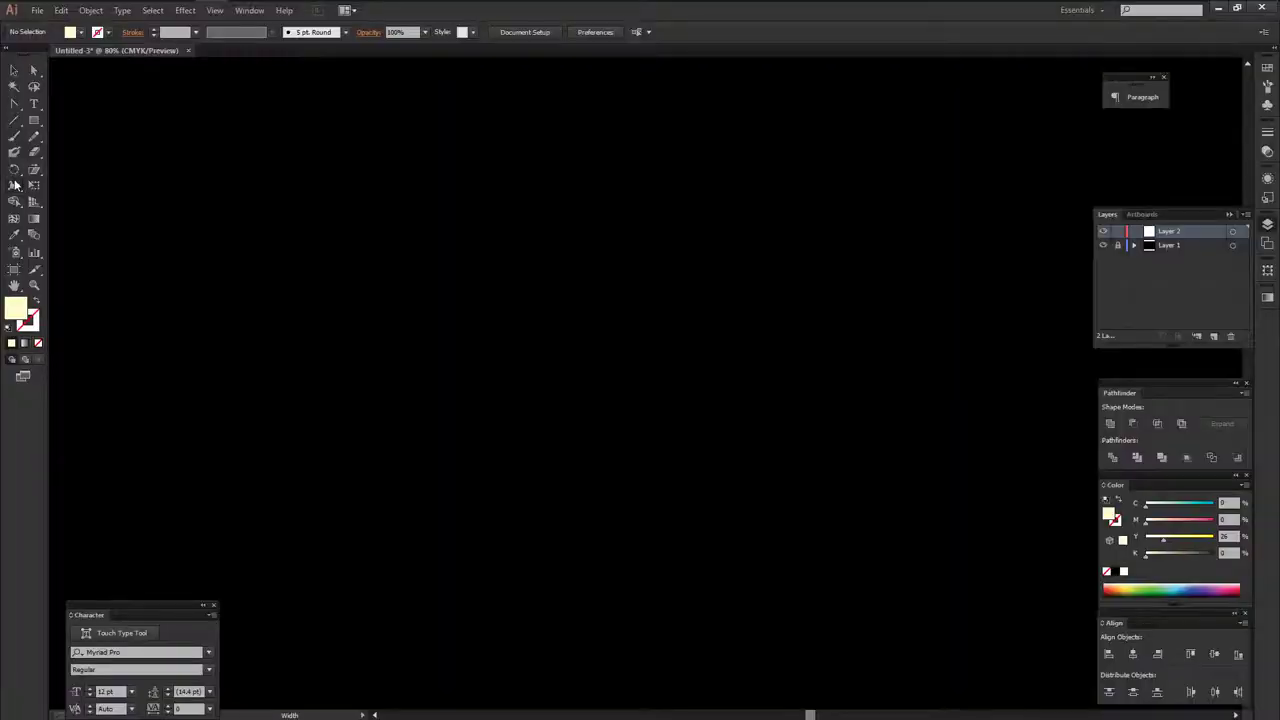
click(13, 190)
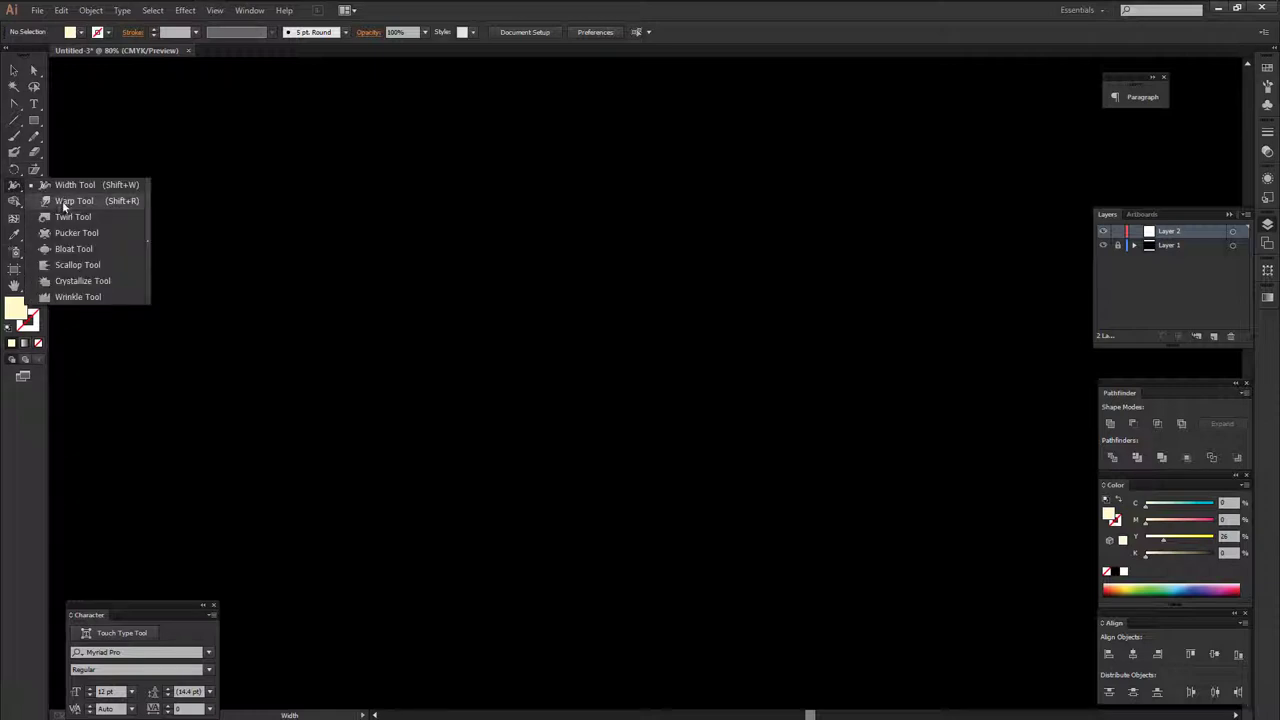
click(64, 203)
Draw a 10.2951 × 6.25 in rectangle near canvas centre and fill it light blue.
click(34, 122)
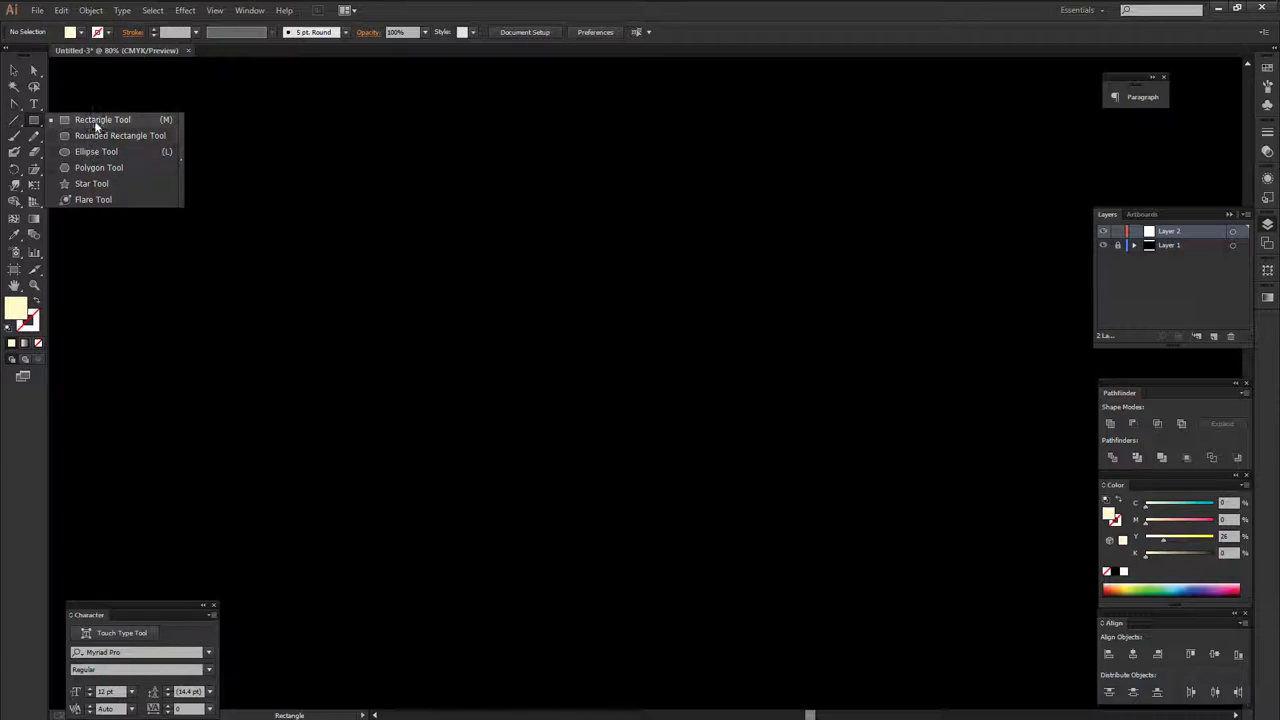
click(97, 122)
drag(676, 416, 833, 481)
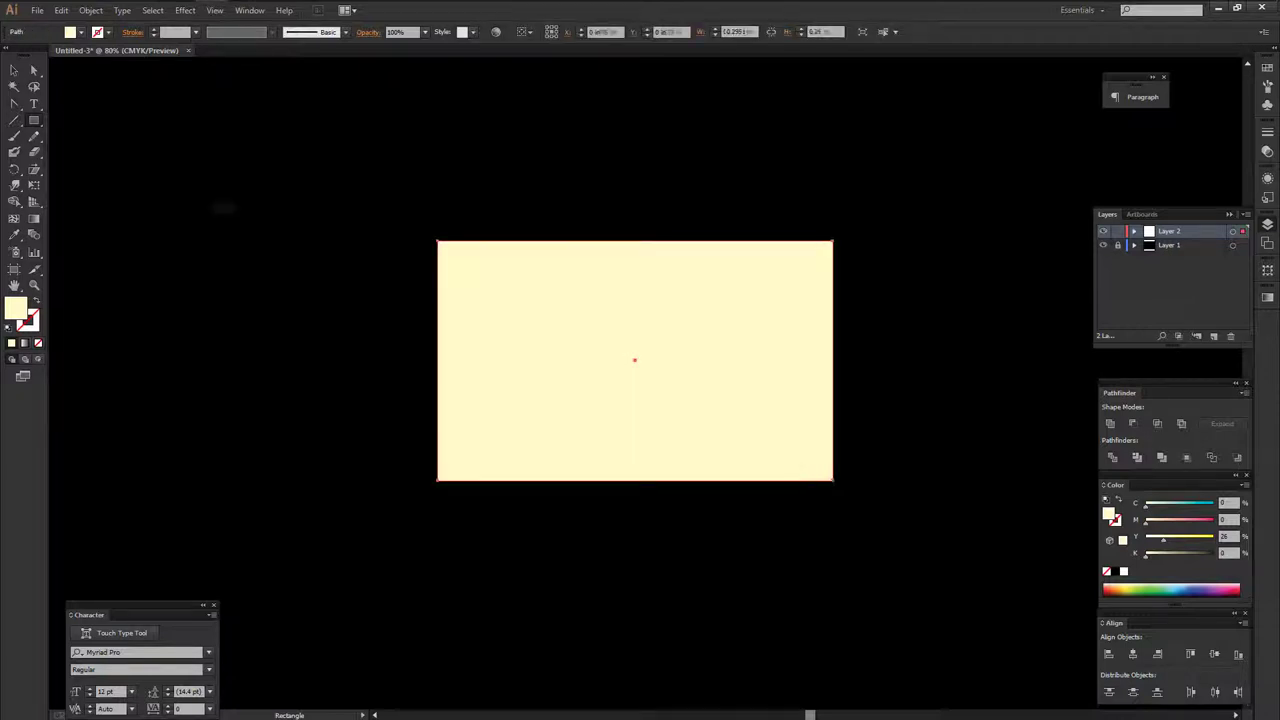
drag(562, 334, 597, 298)
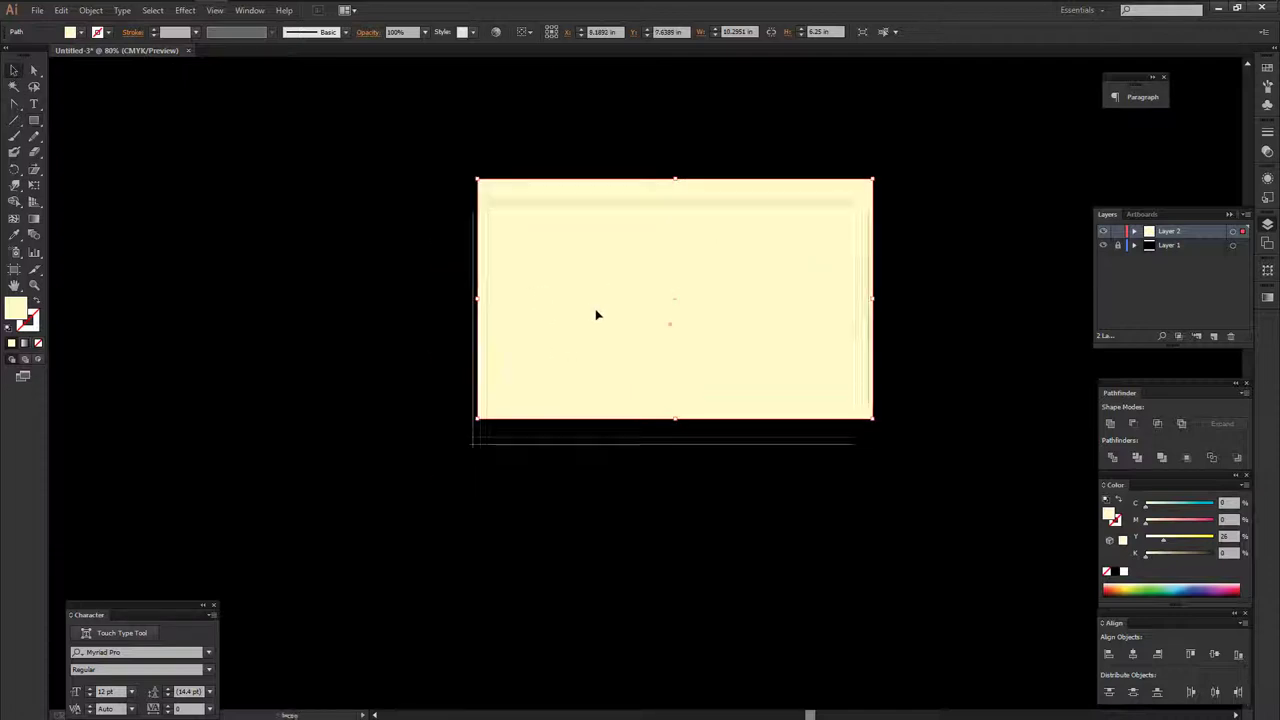
drag(1153, 540, 1163, 510)
drag(703, 409, 493, 309)
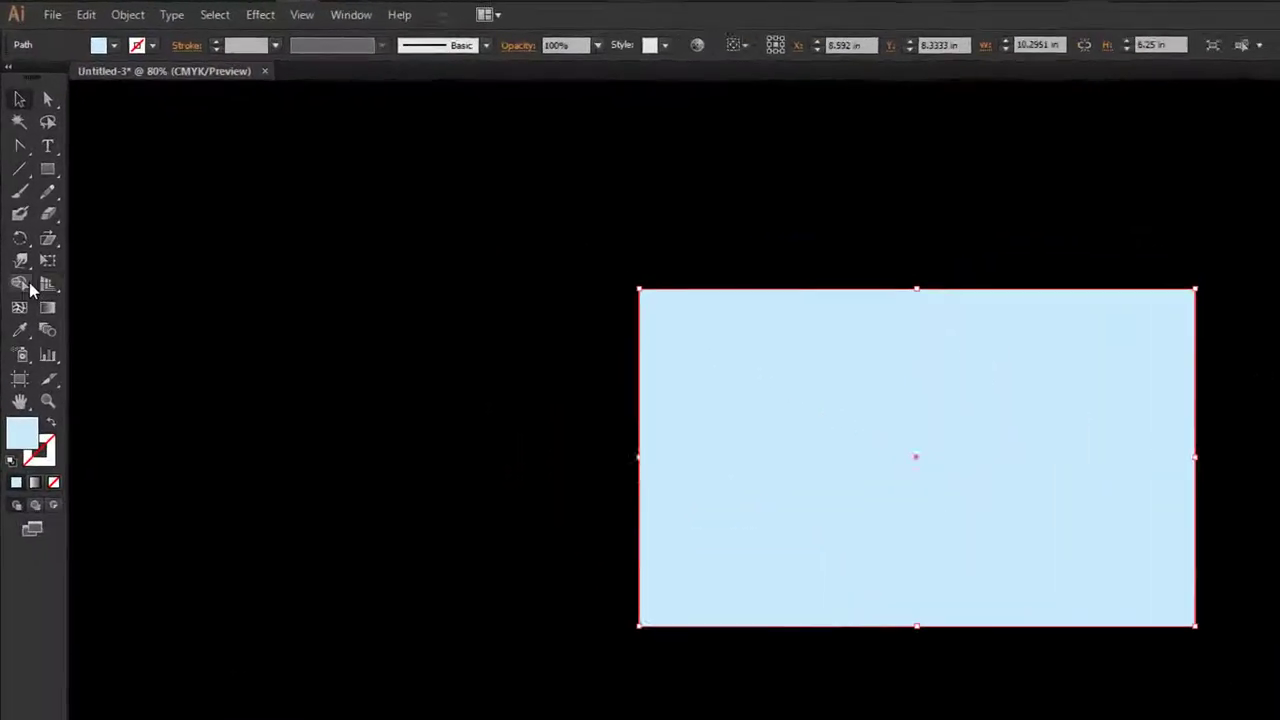
click(15, 189)
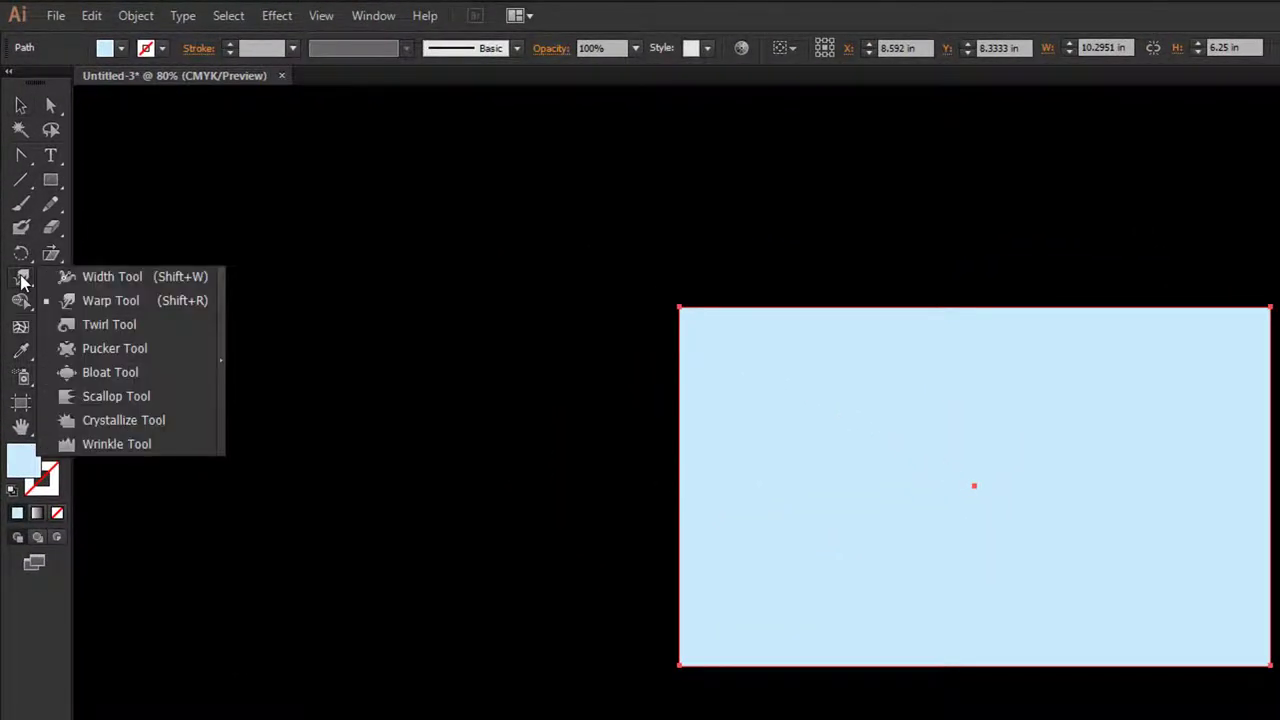
Warp all four rectangle corners outward and pull bumps from the top and bottom edges.
click(118, 324)
drag(674, 314, 660, 306)
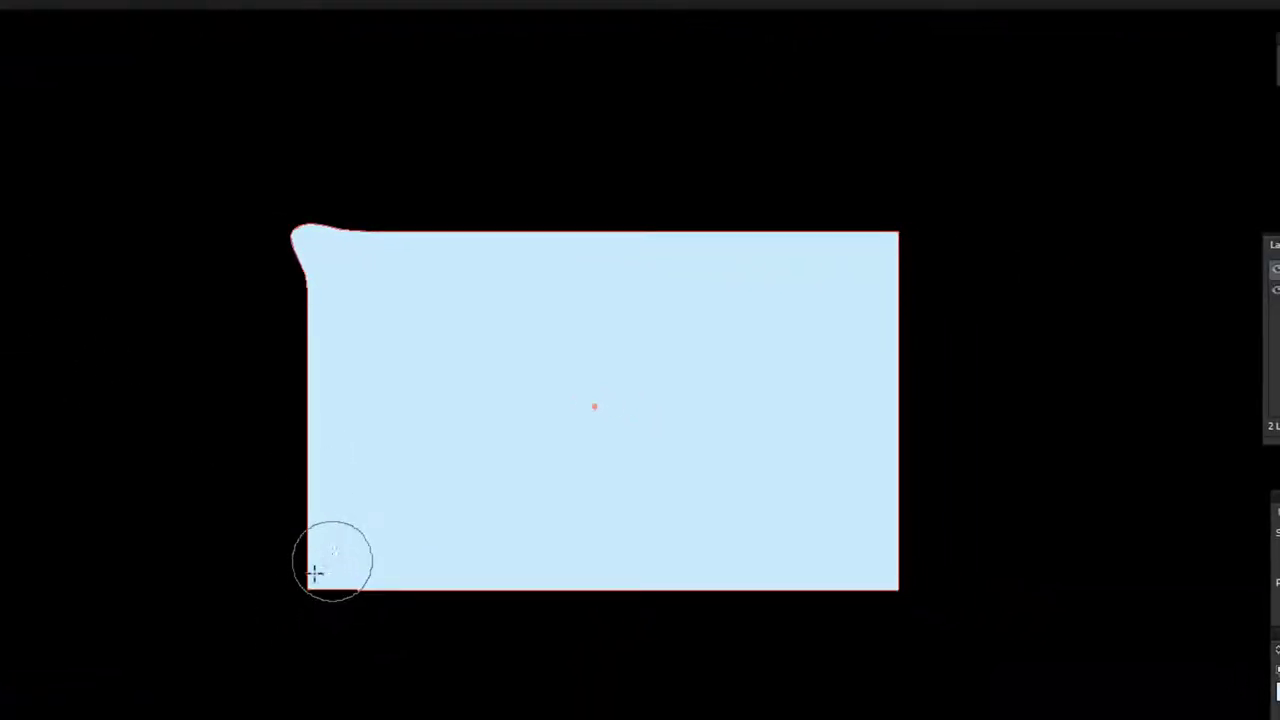
drag(315, 573, 282, 606)
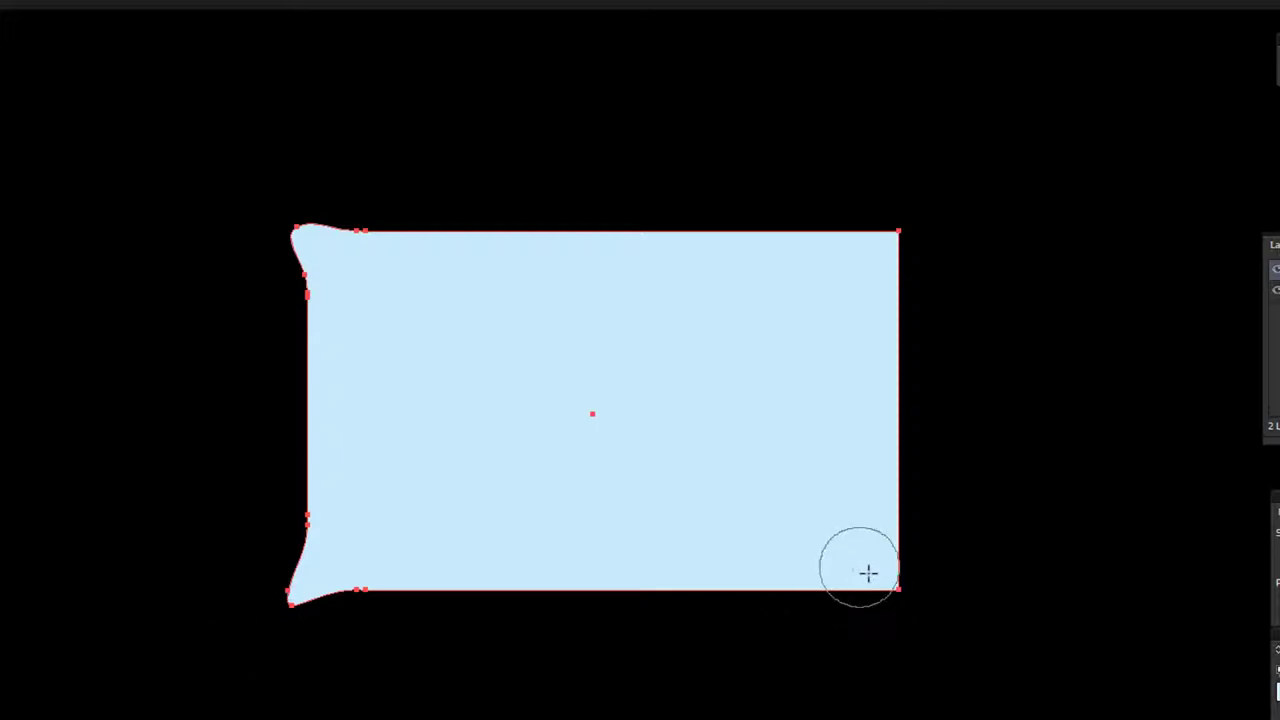
drag(868, 573, 906, 606)
drag(883, 251, 924, 208)
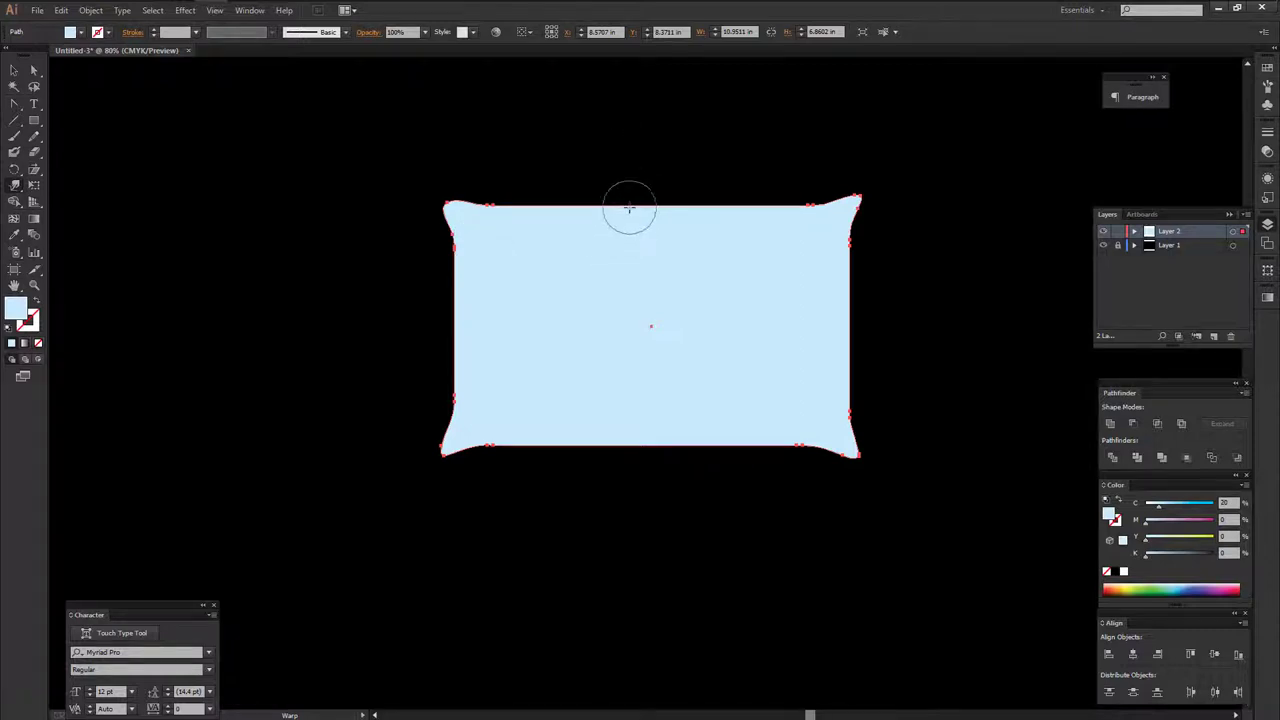
drag(635, 217, 638, 150)
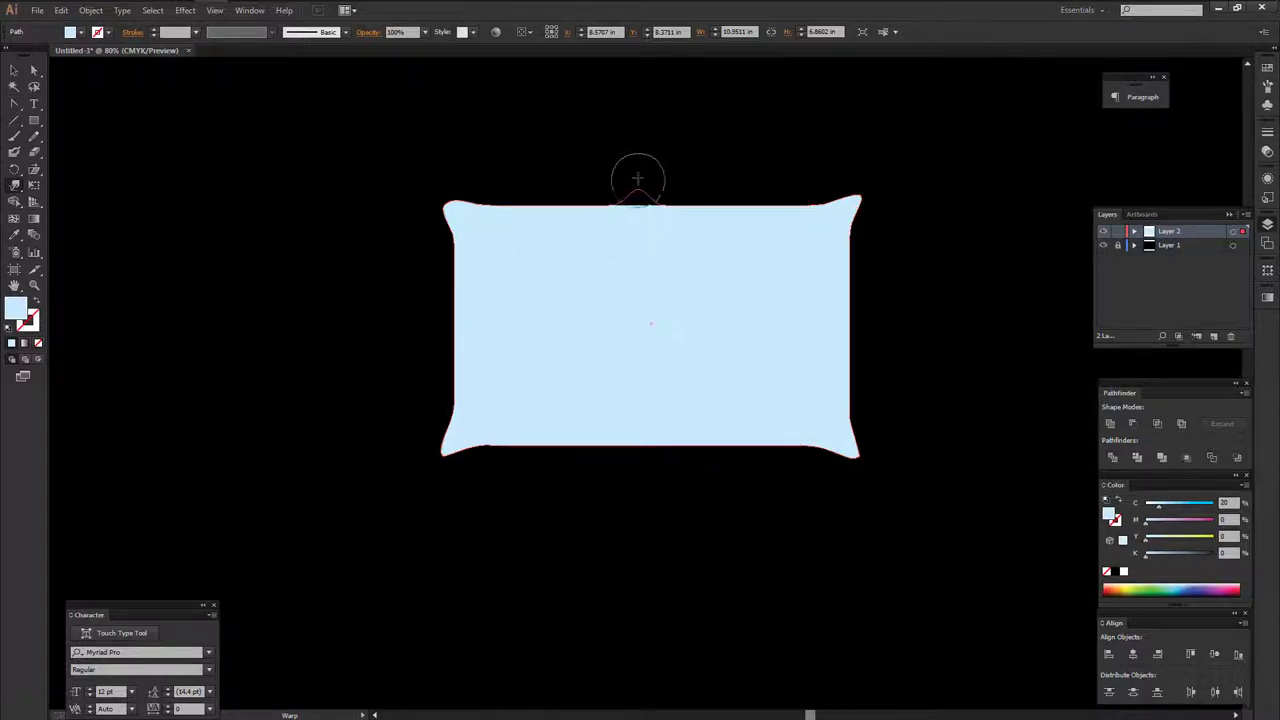
drag(654, 434, 650, 503)
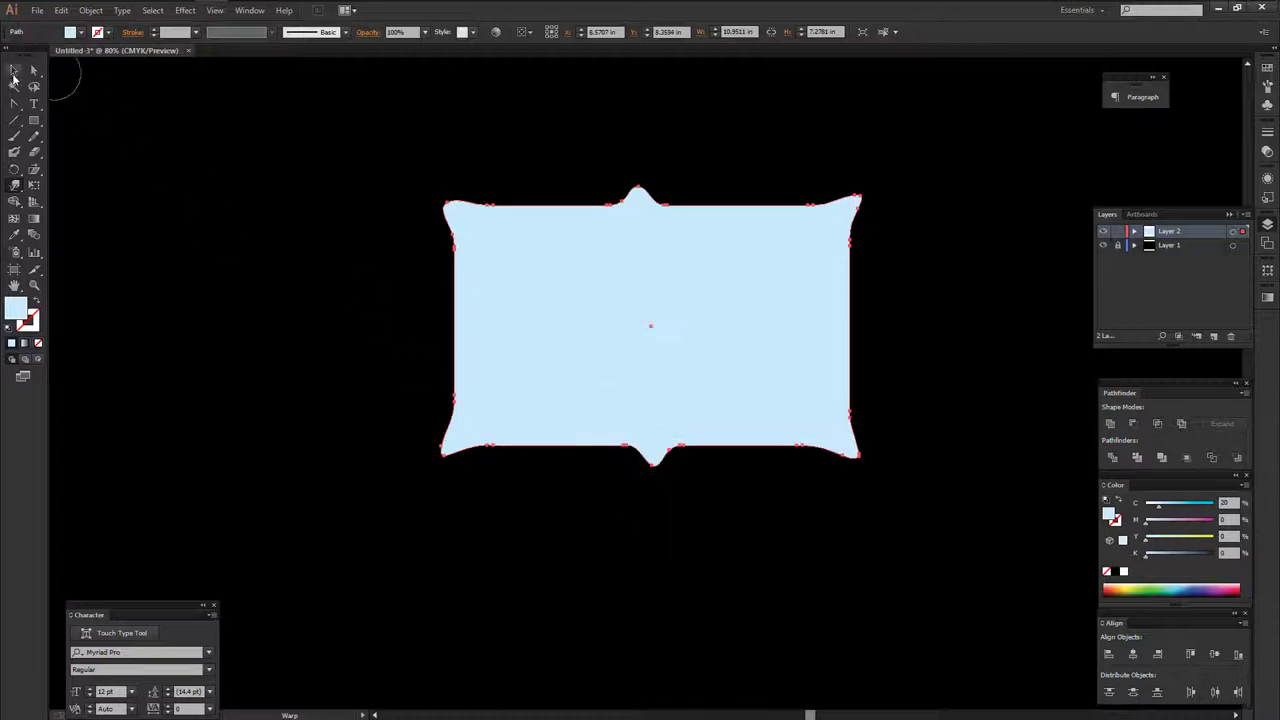
Move the warped shape up and to the left.
click(14, 71)
drag(506, 329, 409, 325)
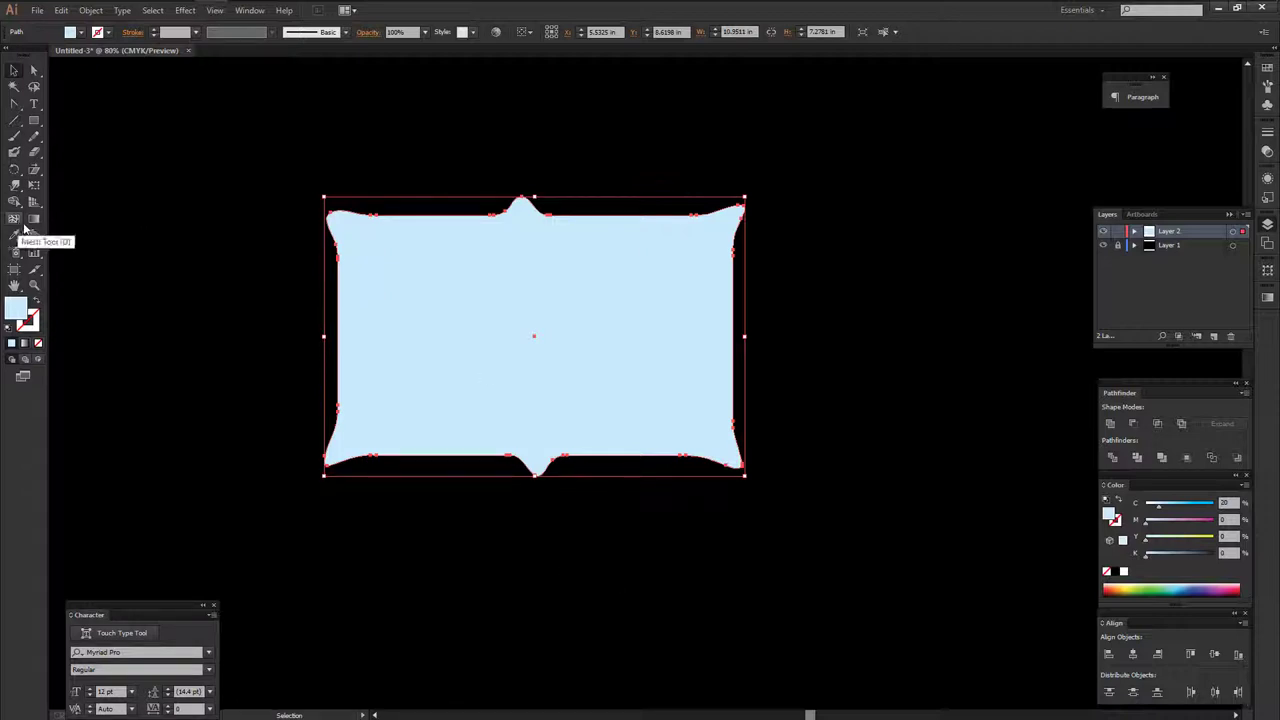
drag(486, 369, 474, 347)
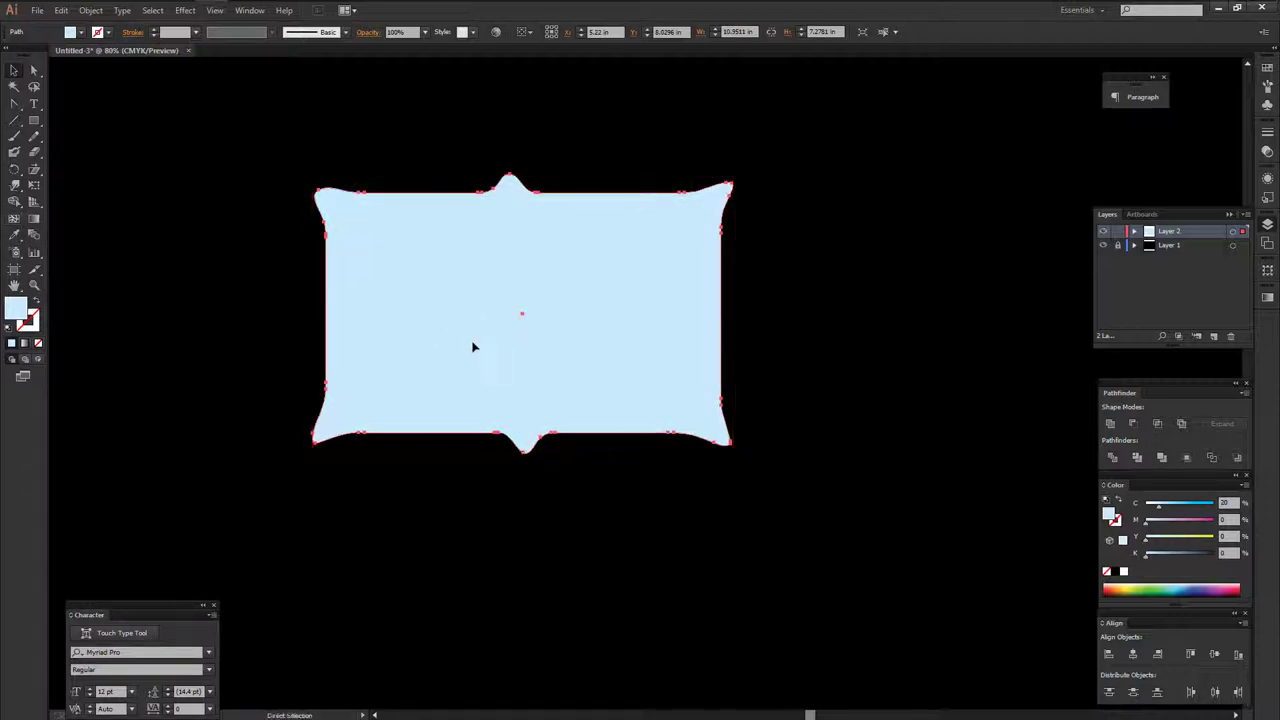
scroll(474, 347, left, 1)
scroll(474, 347, left, 1)
scroll(474, 348, left, 4)
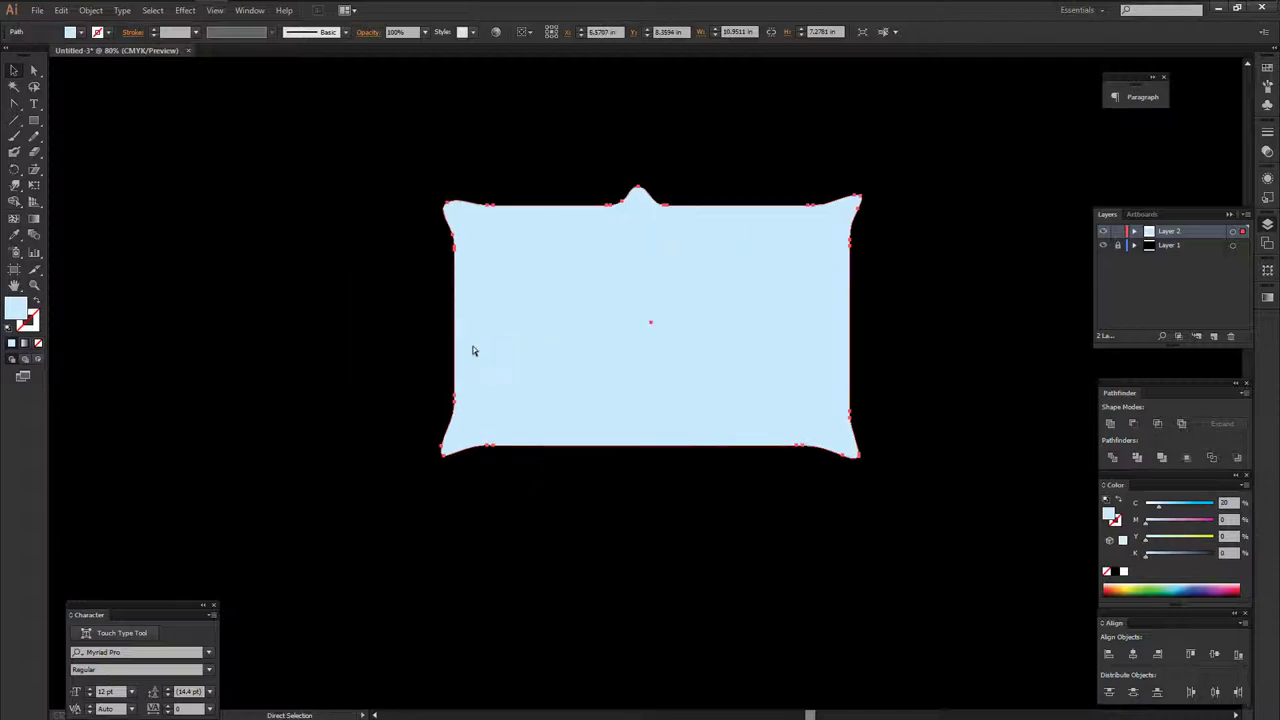
Undo the edge bumps, rotate the flared shape 90° to portrait, and shift it right.
key(v)
drag(651, 389, 600, 404)
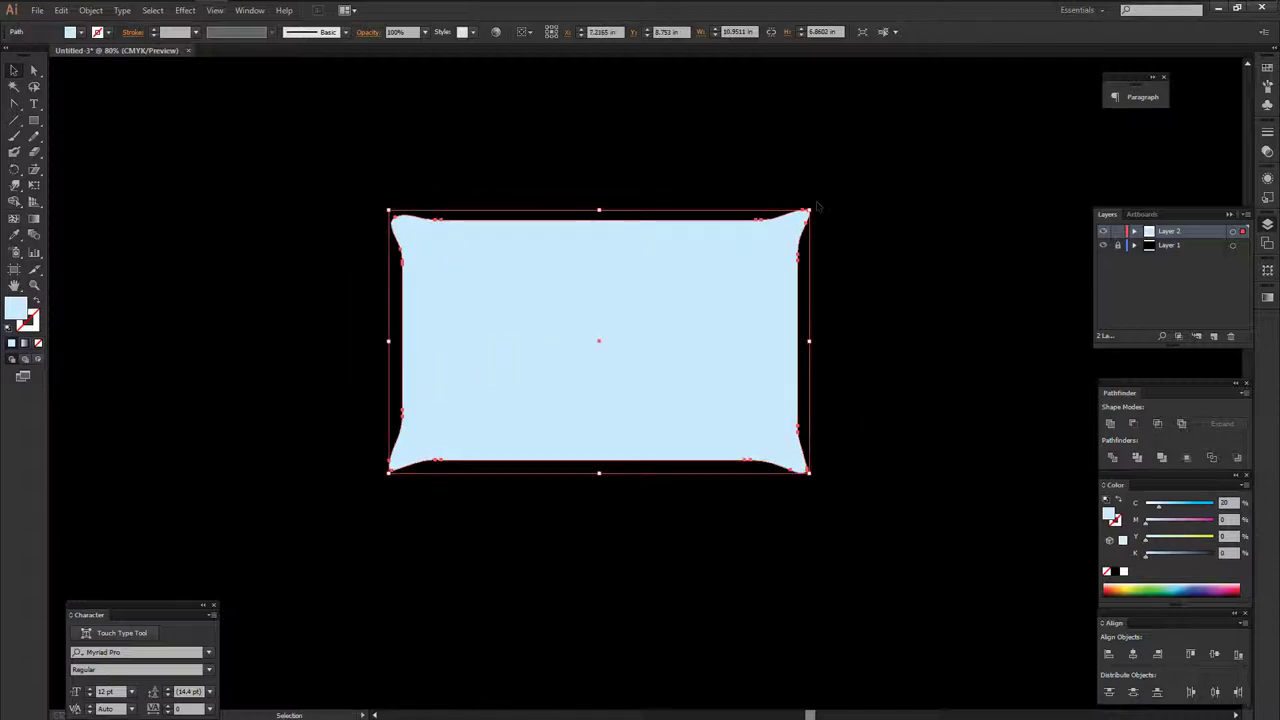
drag(812, 203, 680, 514)
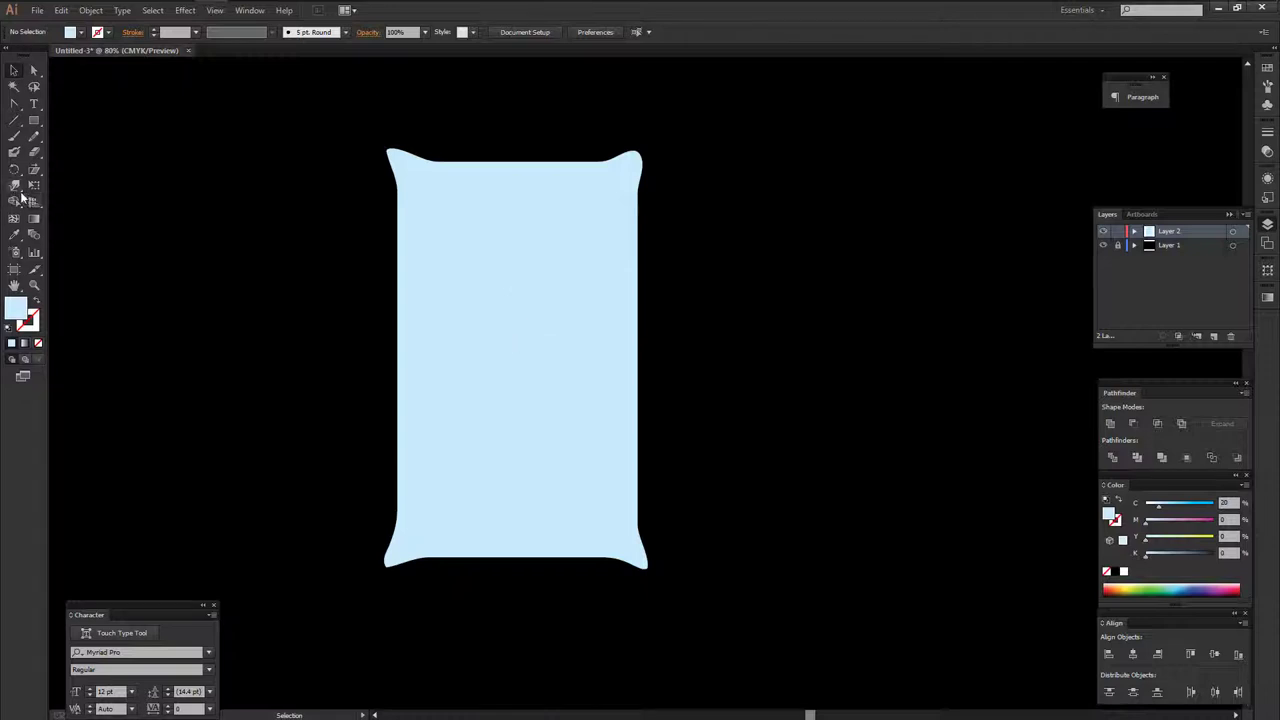
drag(479, 347, 652, 353)
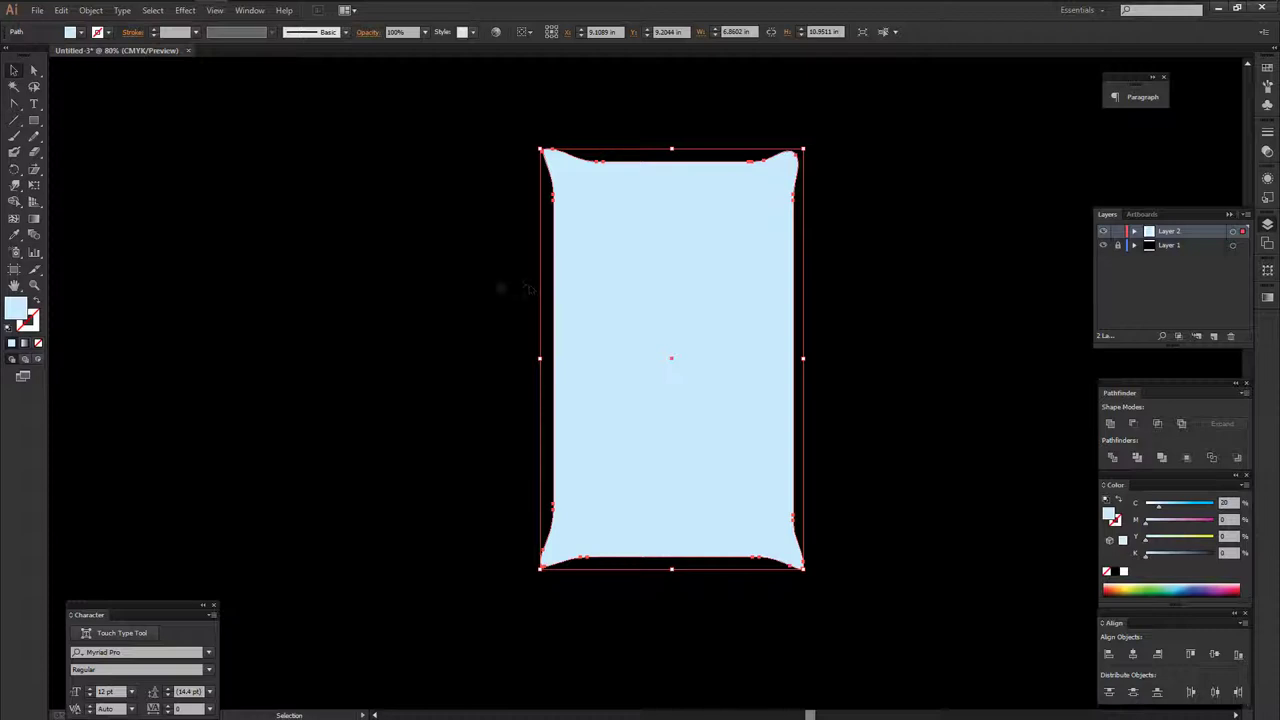
click(14, 185)
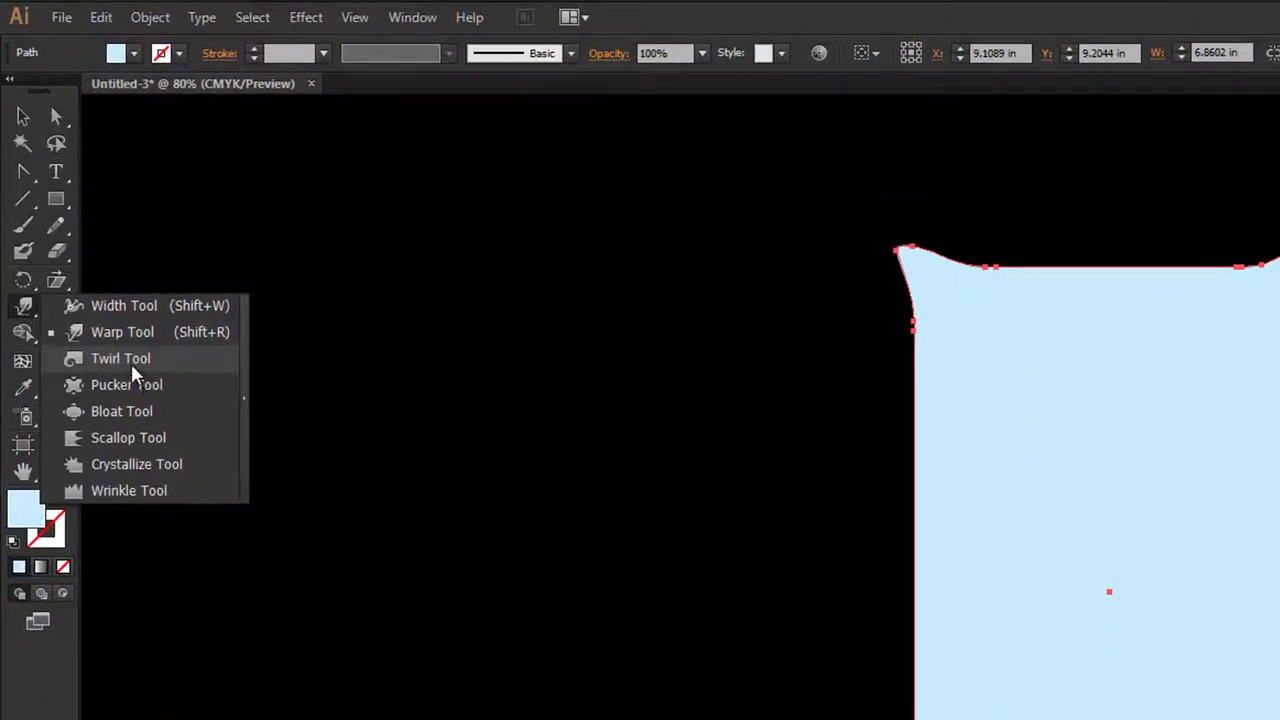
Draw a tall thin rectangle bar left of the portrait shape.
click(29, 321)
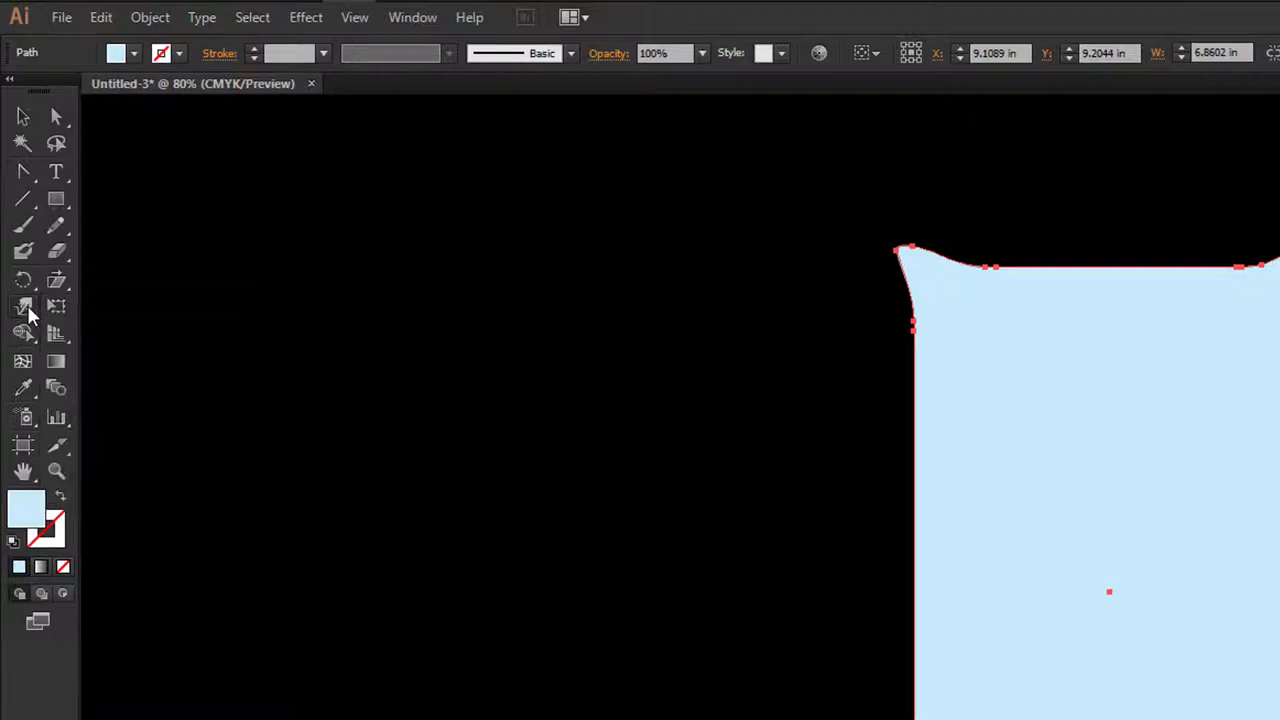
click(70, 209)
click(150, 197)
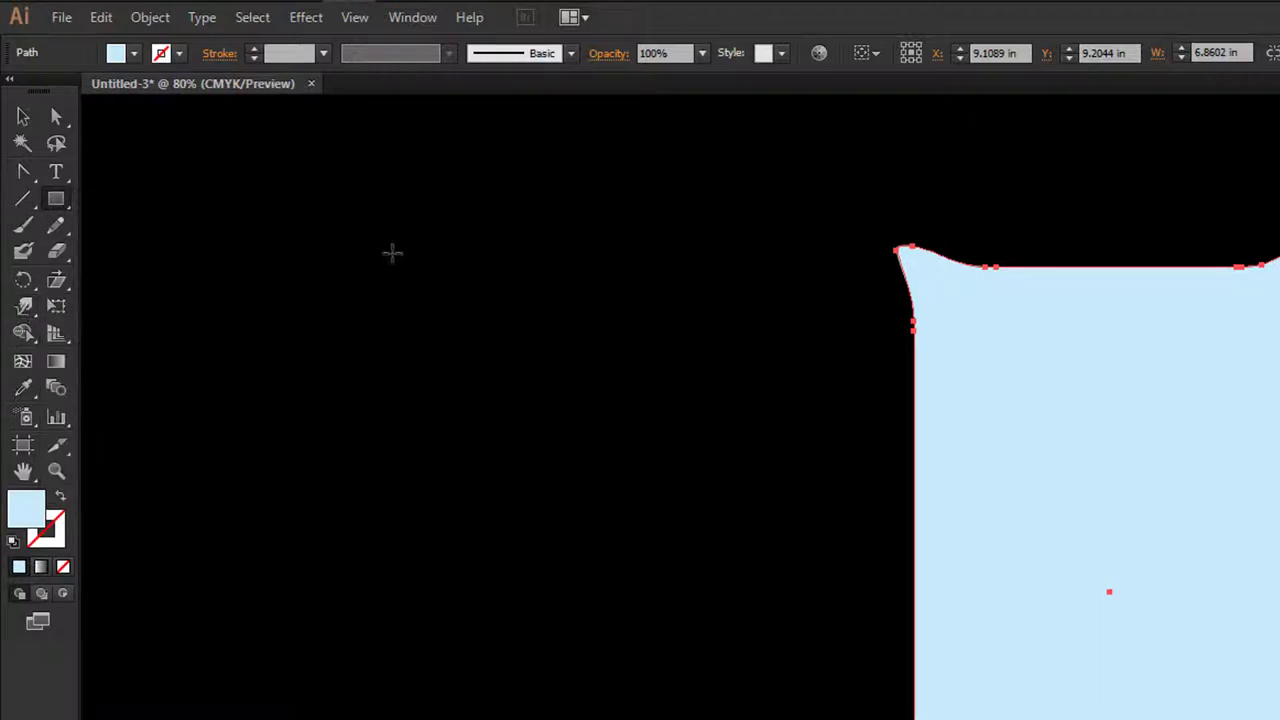
mouse_move(392, 251)
mouse_down()
mouse_move(416, 719)
mouse_move(401, 719)
mouse_up()
click(24, 120)
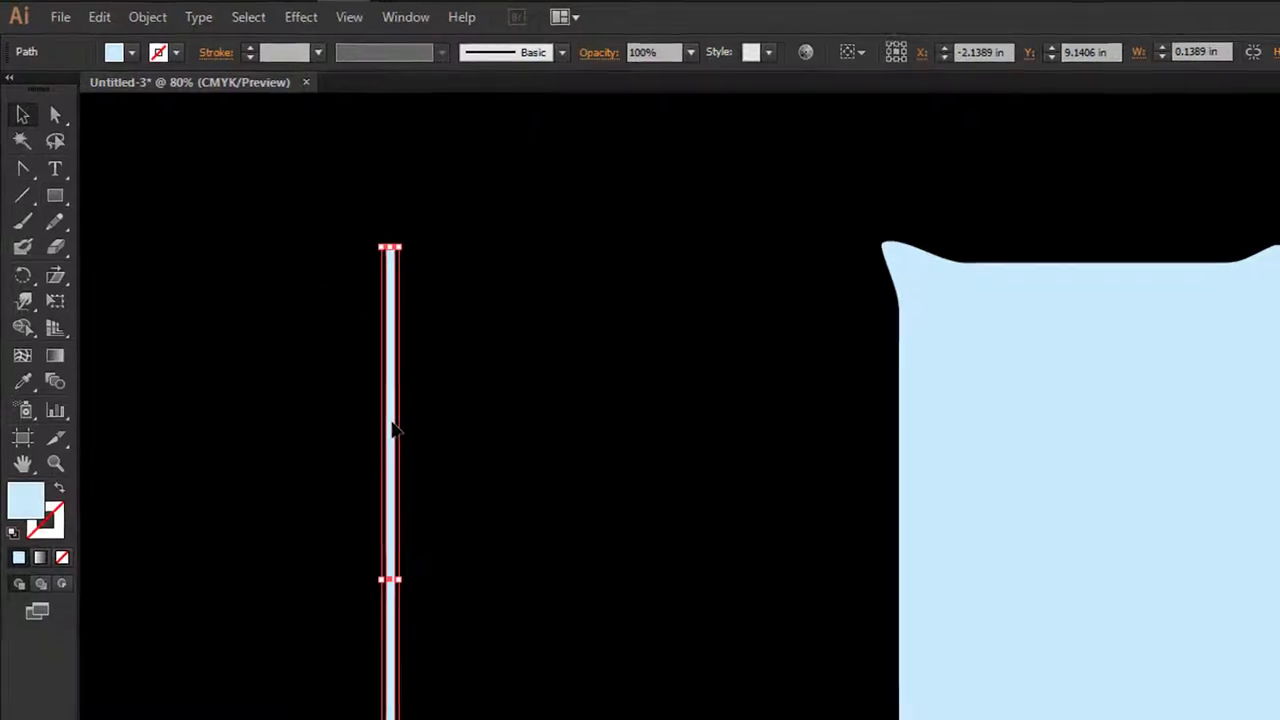
Twirl six stacked spirals down the length of the thin bar.
click(20, 222)
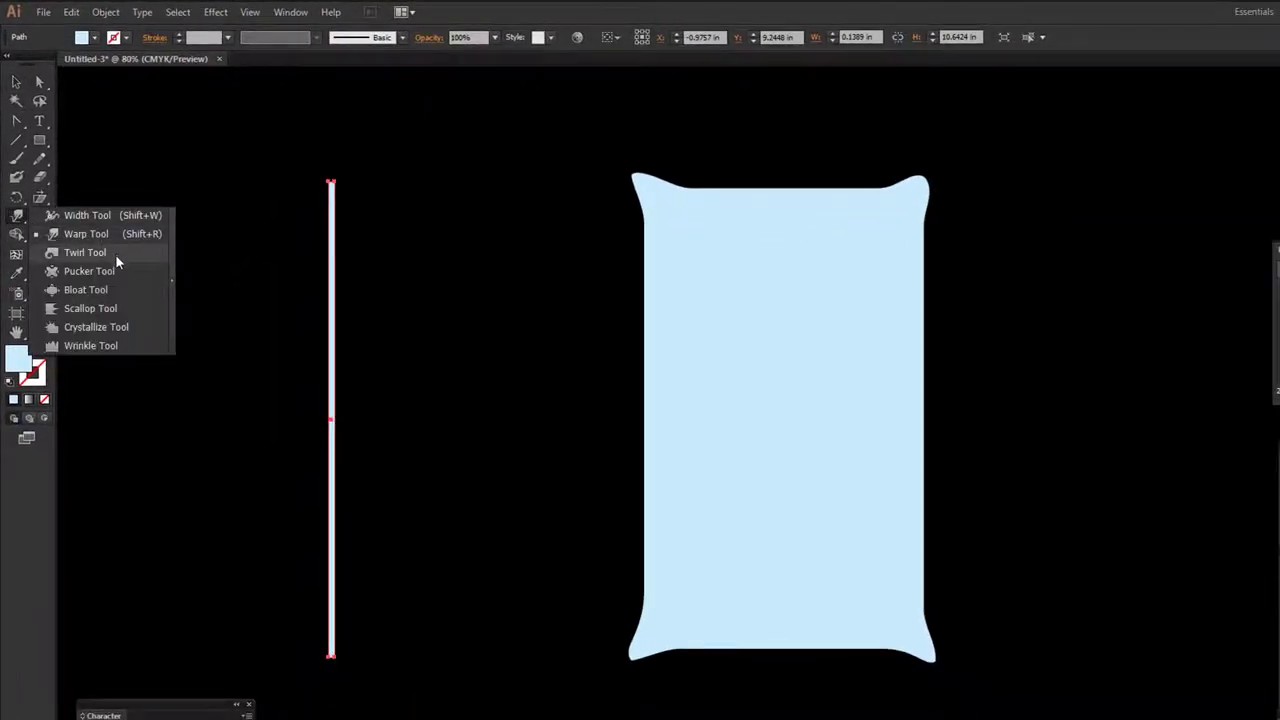
click(97, 253)
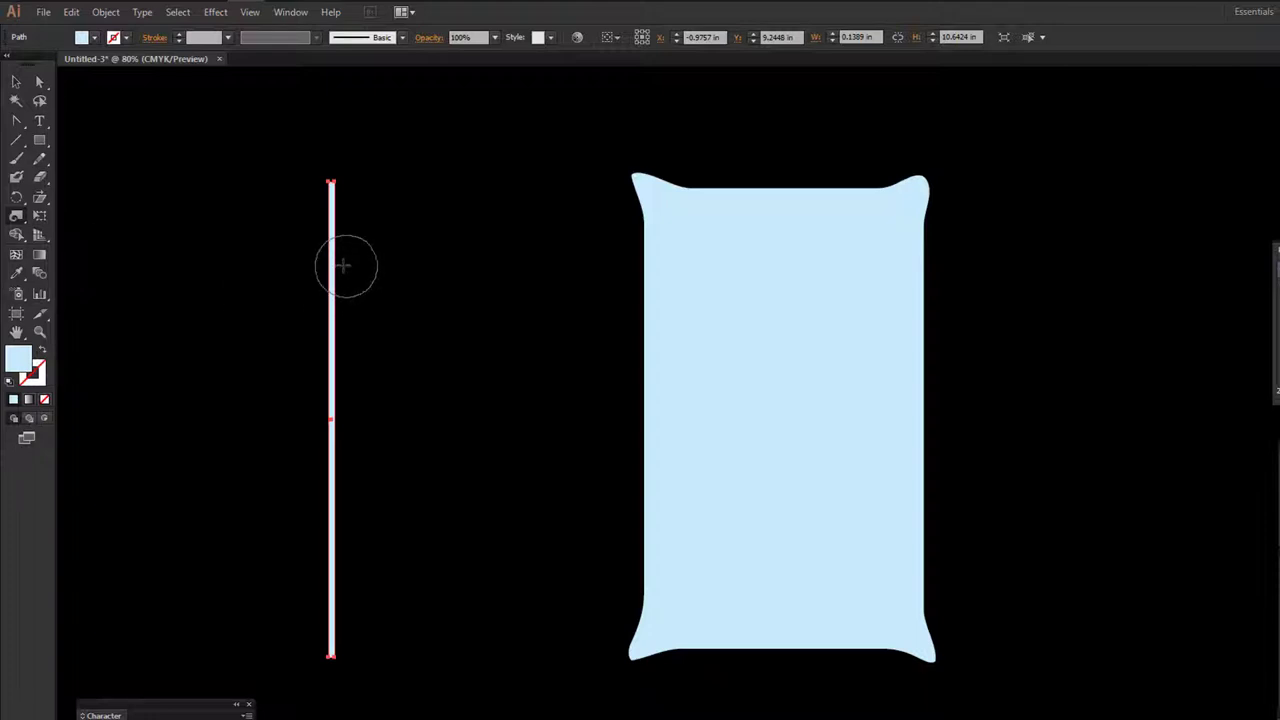
drag(340, 263, 337, 265)
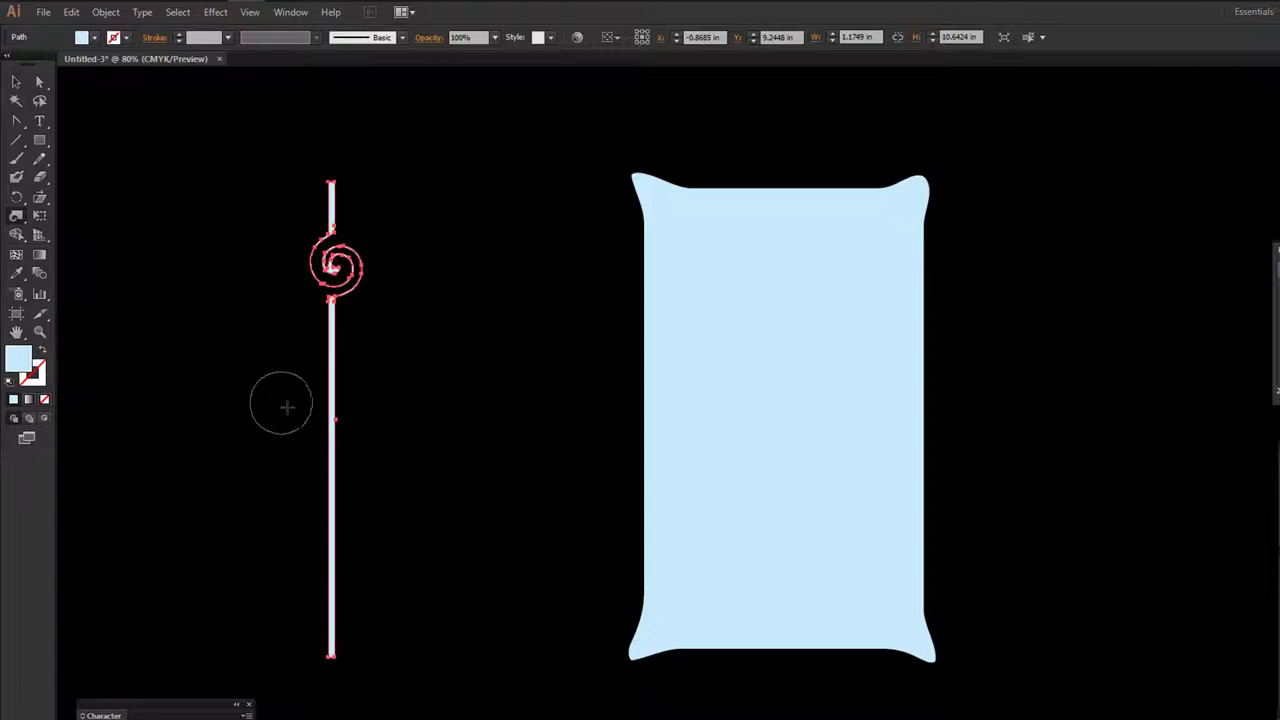
drag(329, 331, 330, 334)
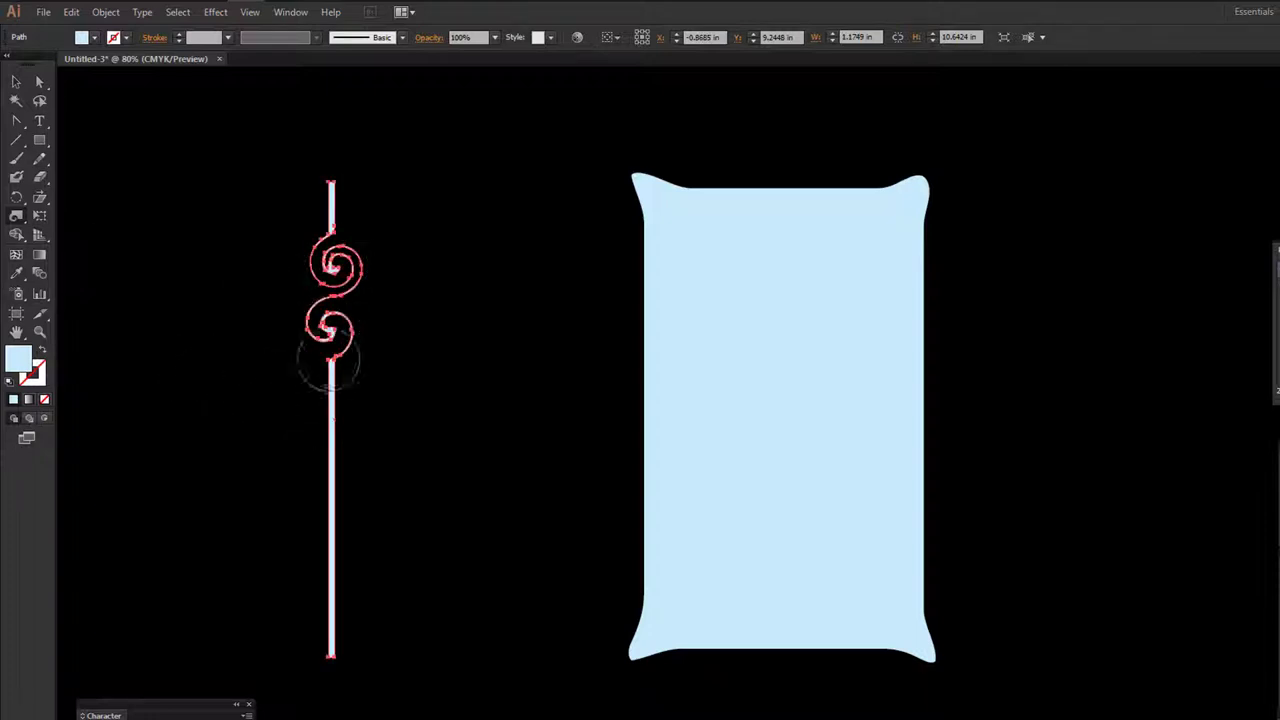
drag(330, 390, 330, 392)
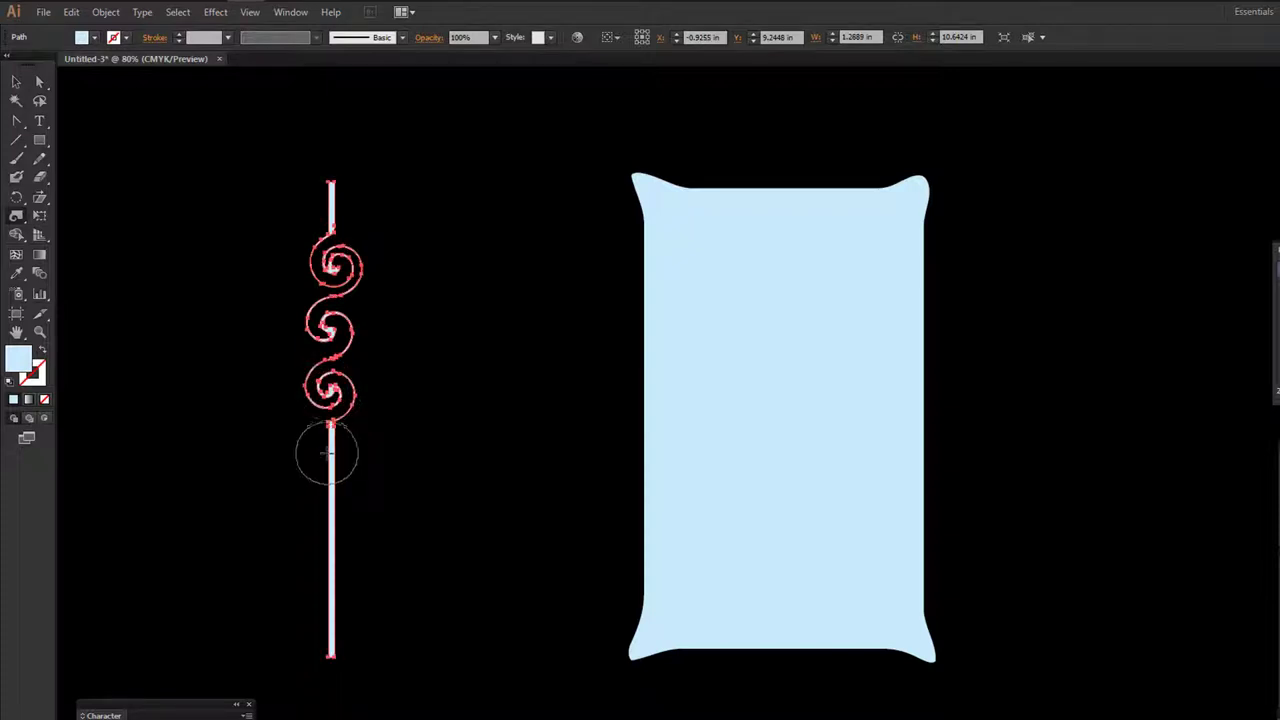
drag(329, 450, 330, 453)
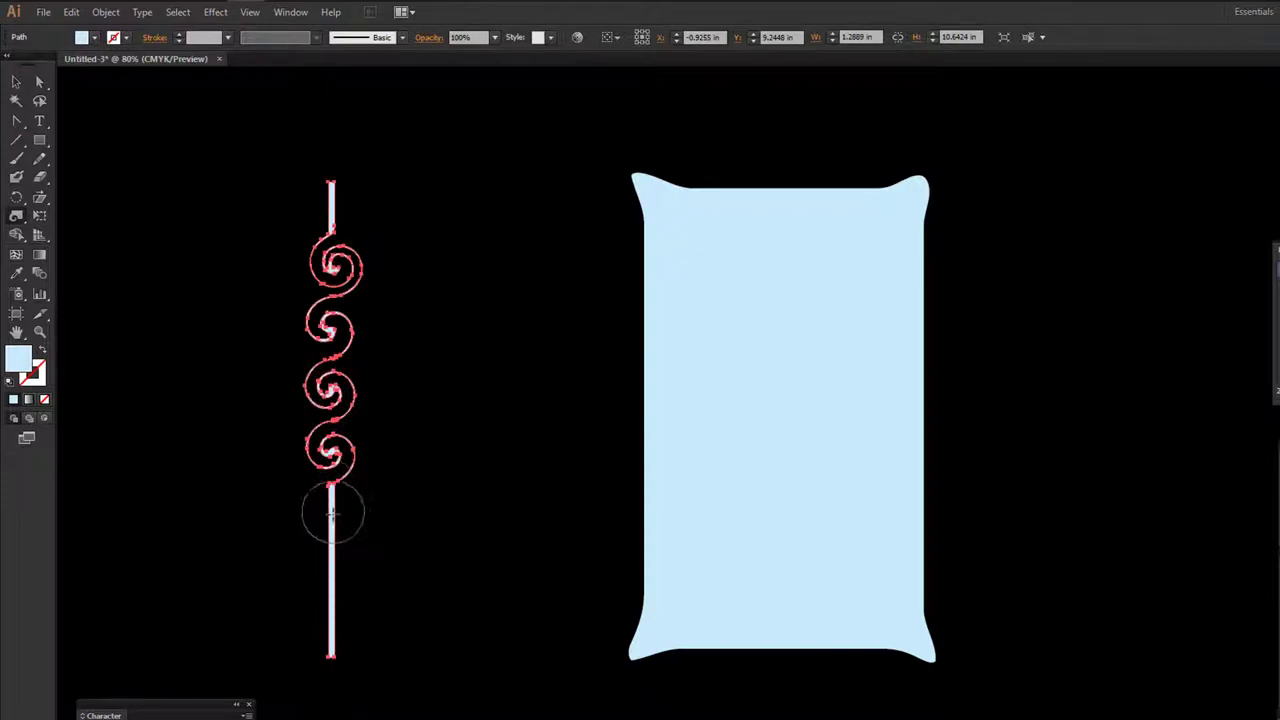
drag(331, 514, 331, 516)
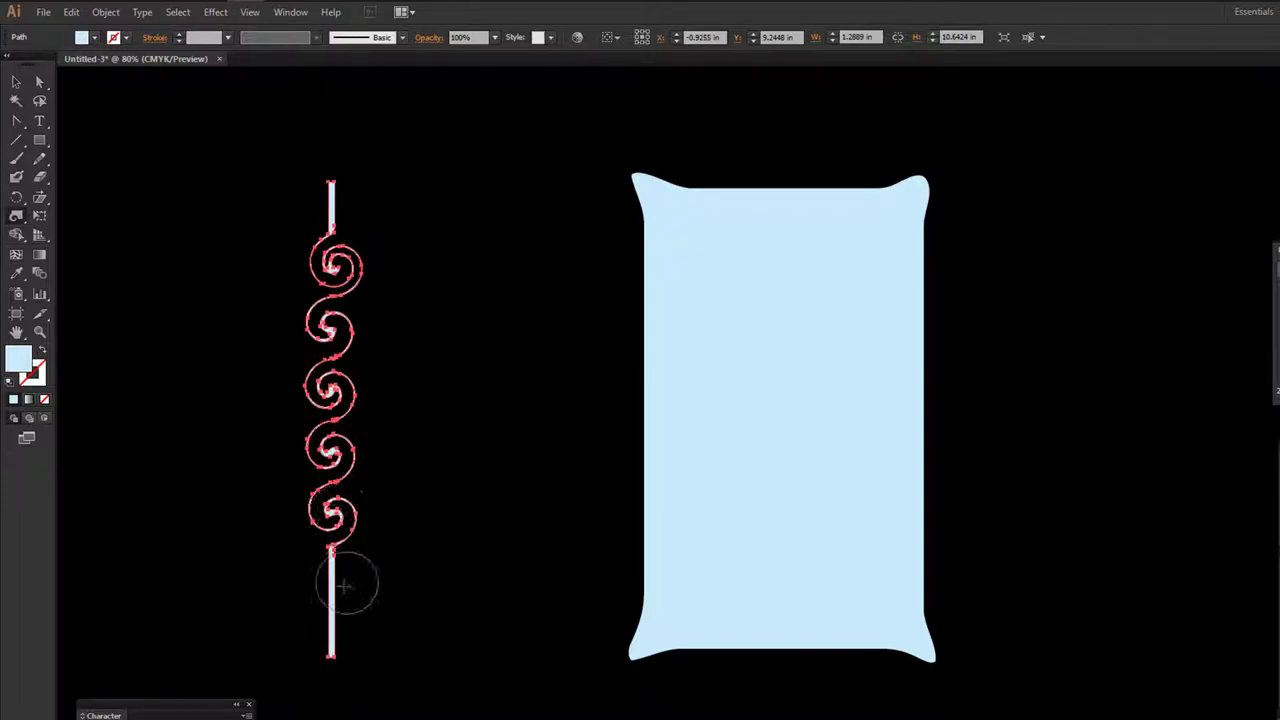
drag(331, 575, 331, 577)
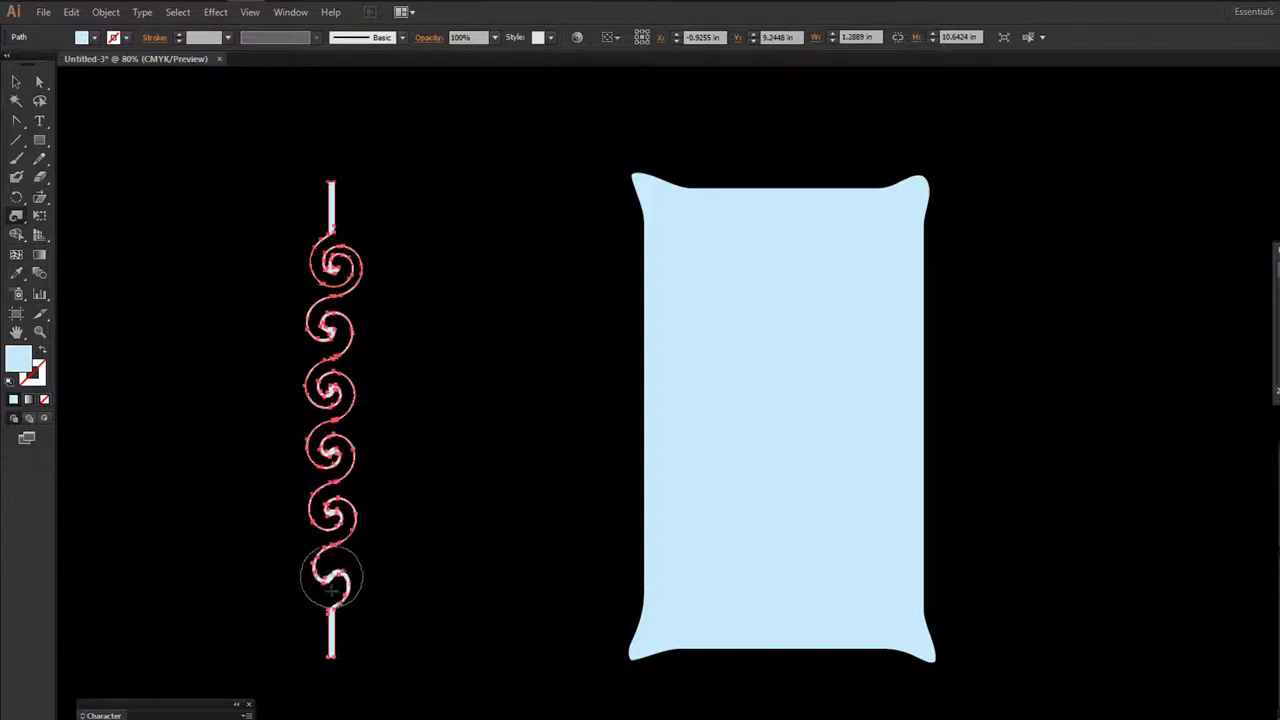
Deselect the twirled strip and choose the Bloat tool.
click(16, 81)
click(176, 286)
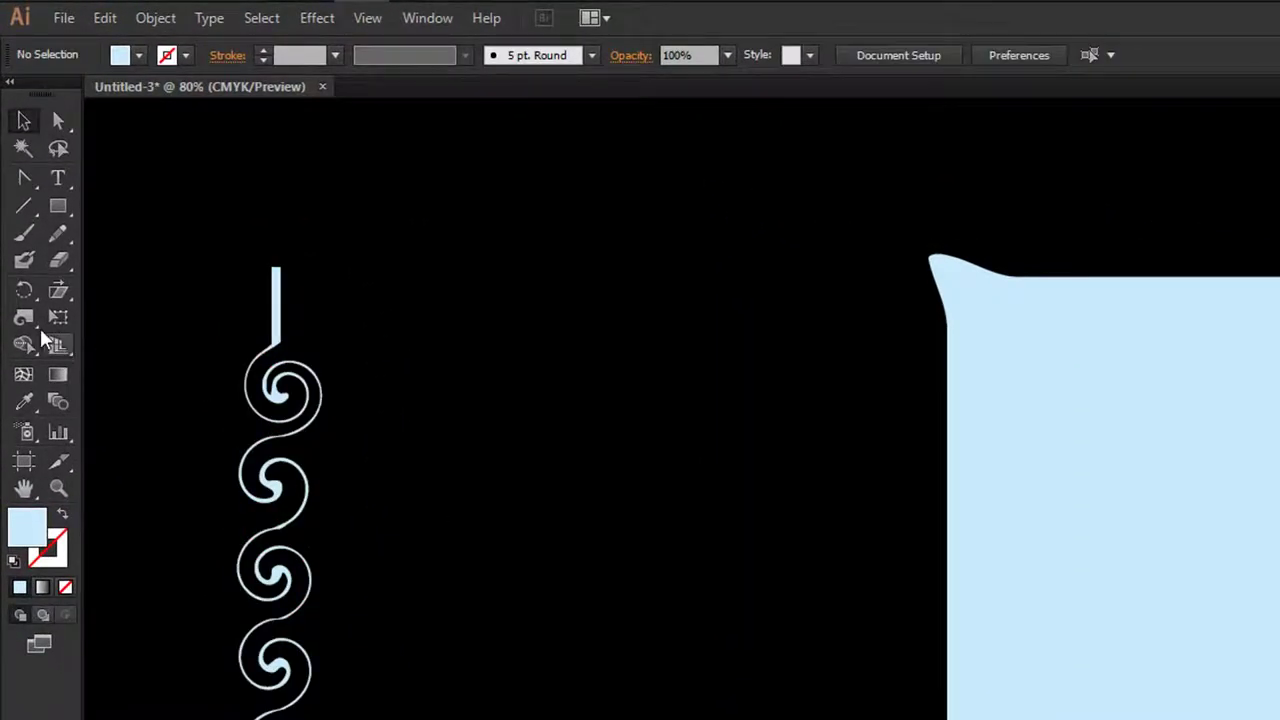
click(24, 318)
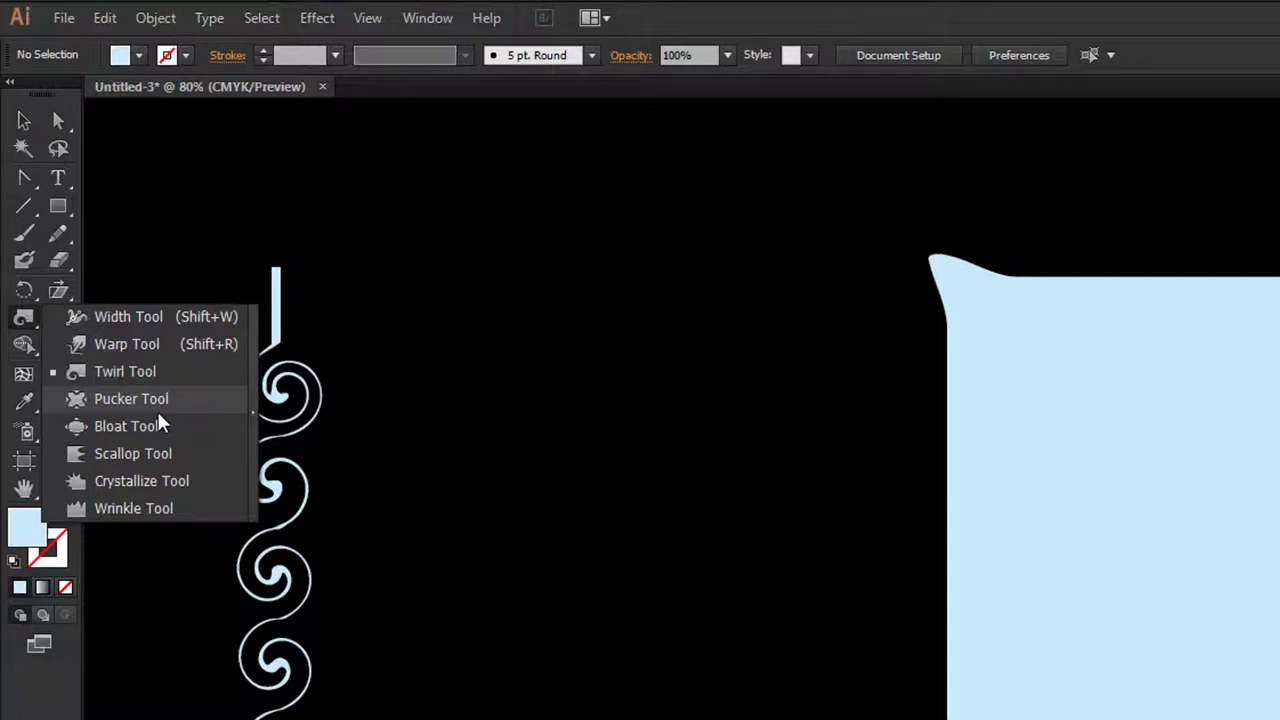
click(160, 425)
Draw a light-blue rounded rectangle and try edge warps, undoing both.
click(58, 205)
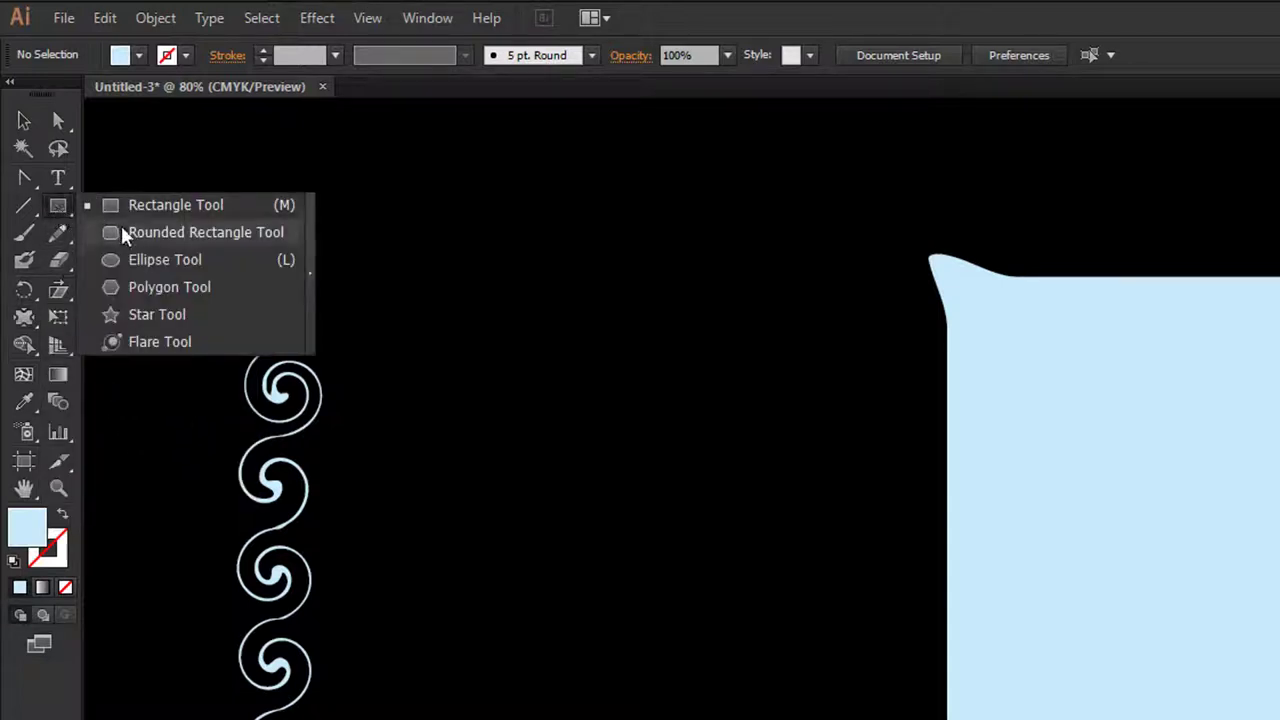
click(150, 232)
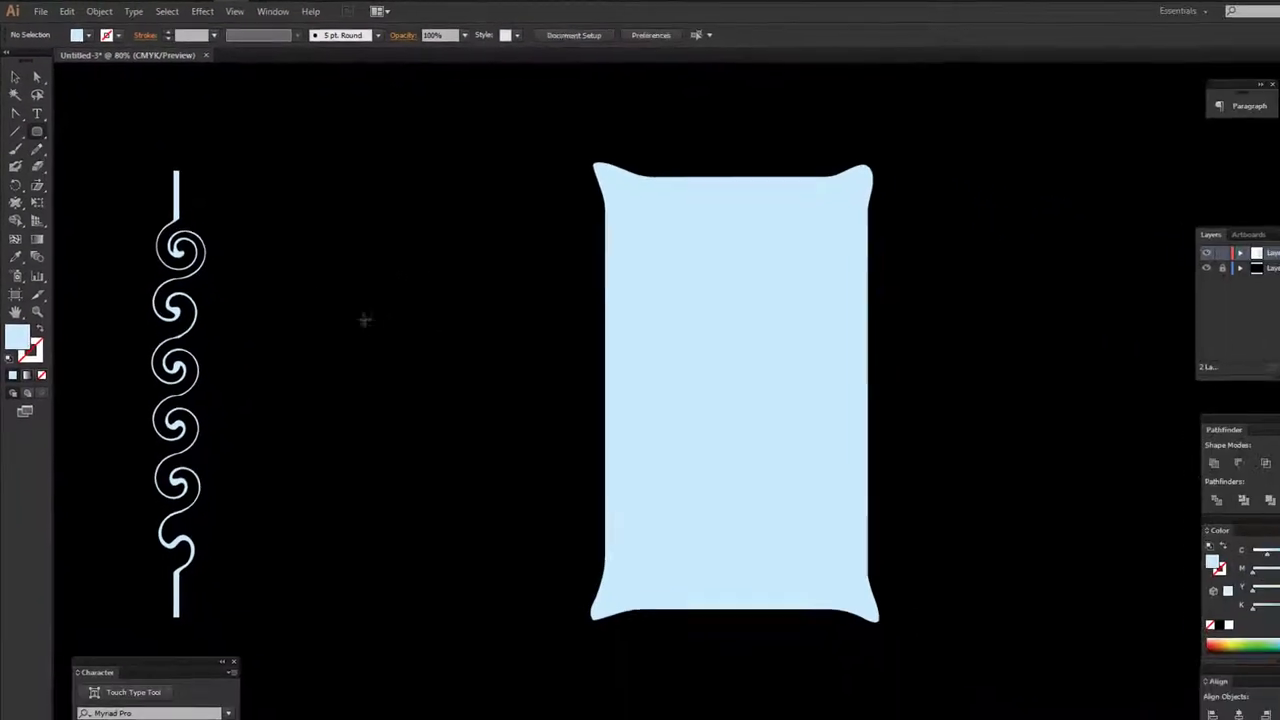
drag(284, 284, 501, 504)
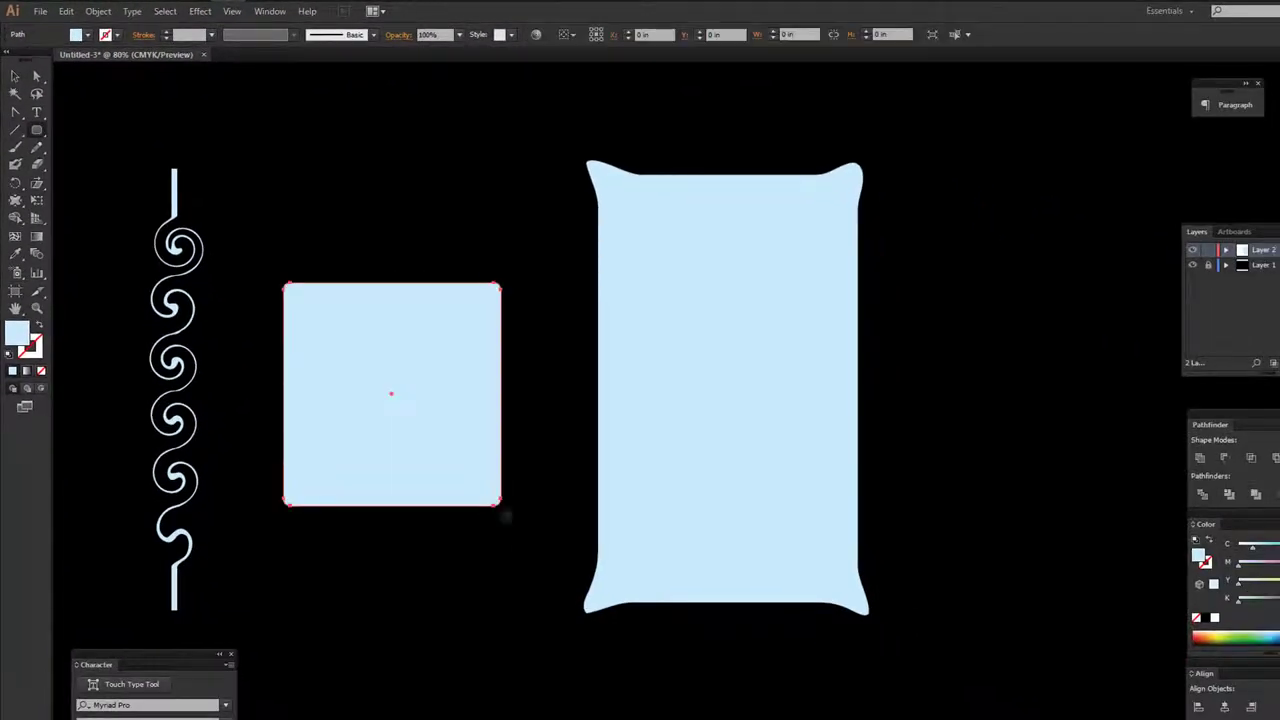
drag(337, 330, 355, 333)
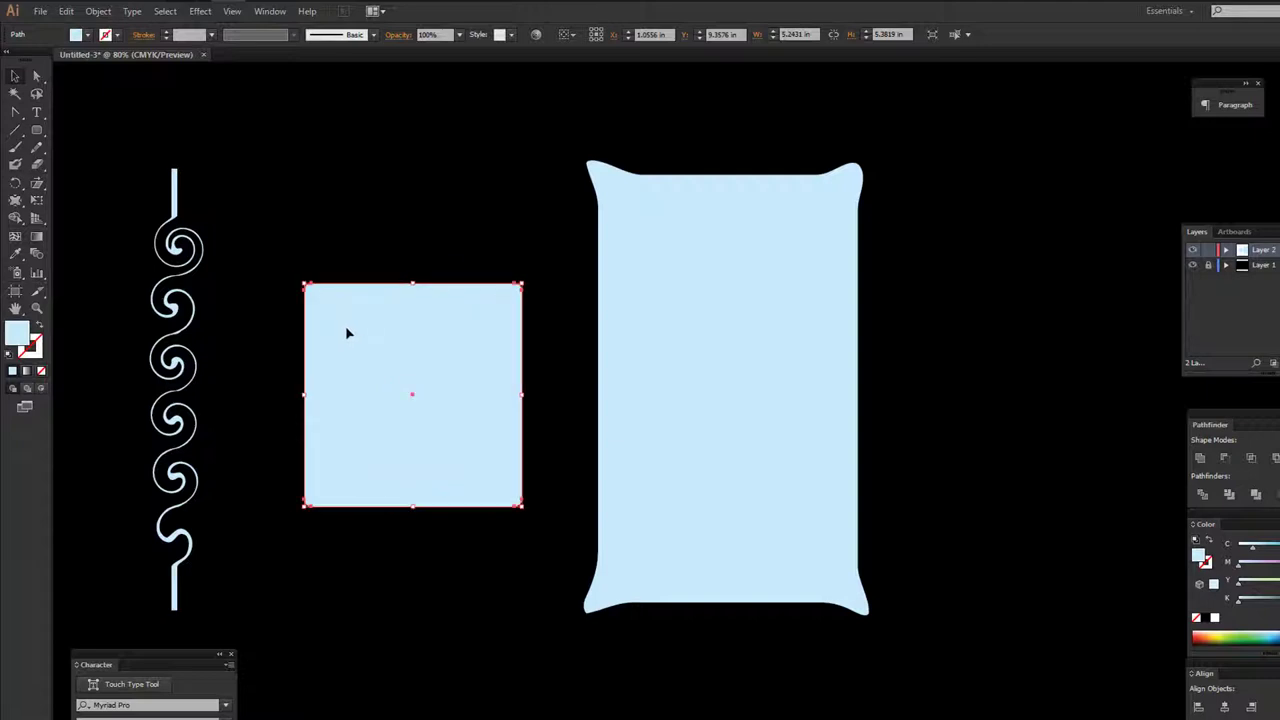
click(15, 199)
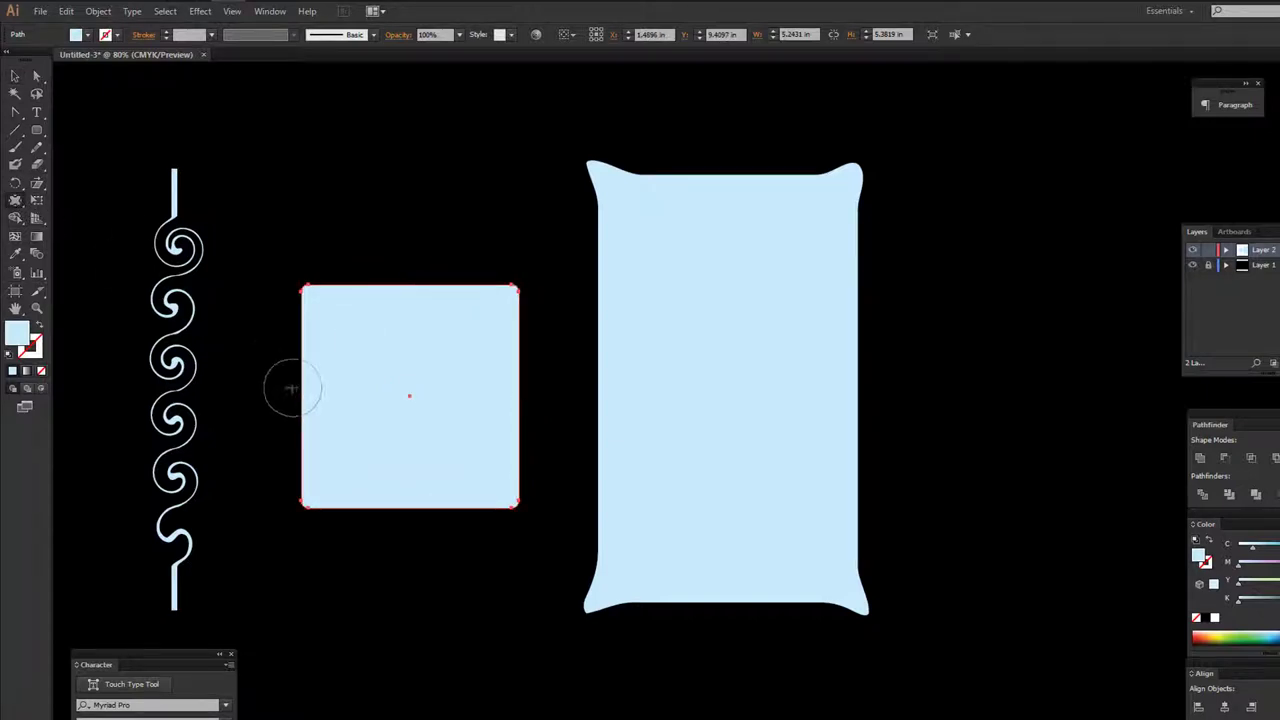
drag(300, 388, 345, 390)
drag(508, 391, 420, 388)
key(ctrl+z)
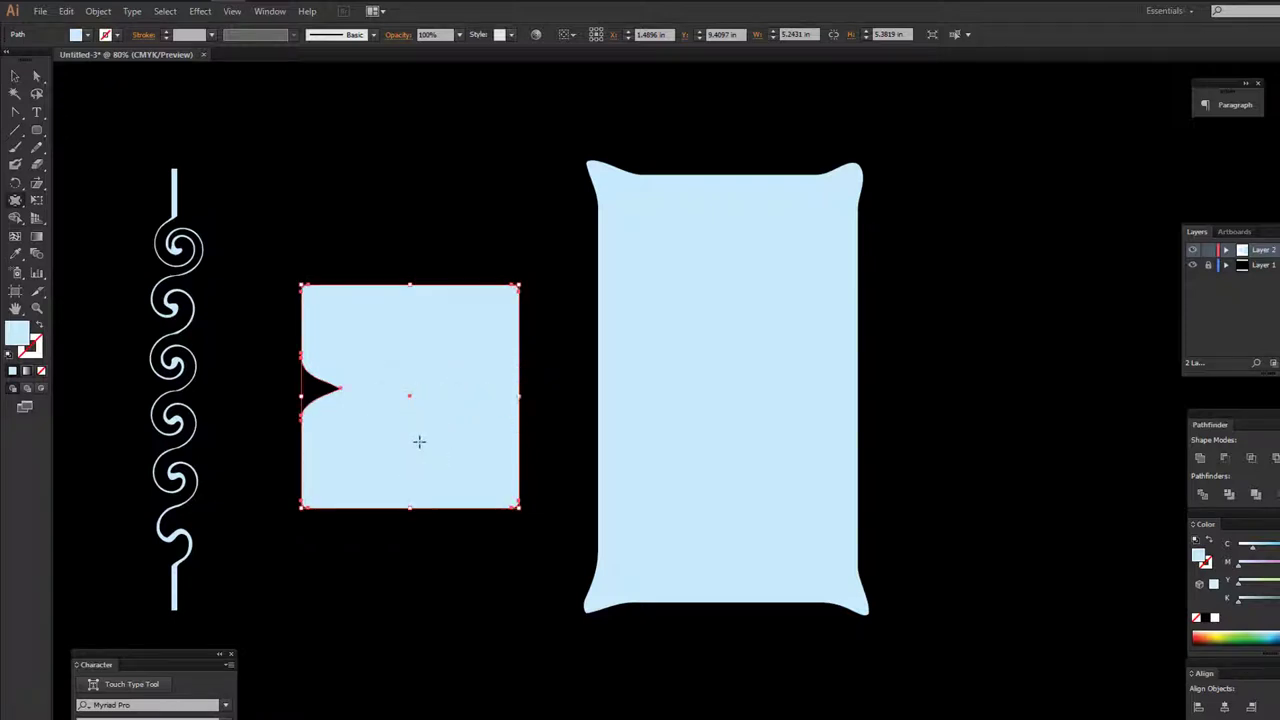
key(ctrl+z)
Warp spikes out of the rounded rectangle's edges and corners, then delete it.
drag(403, 277, 400, 234)
drag(312, 372, 252, 377)
drag(314, 329, 271, 249)
drag(506, 313, 558, 254)
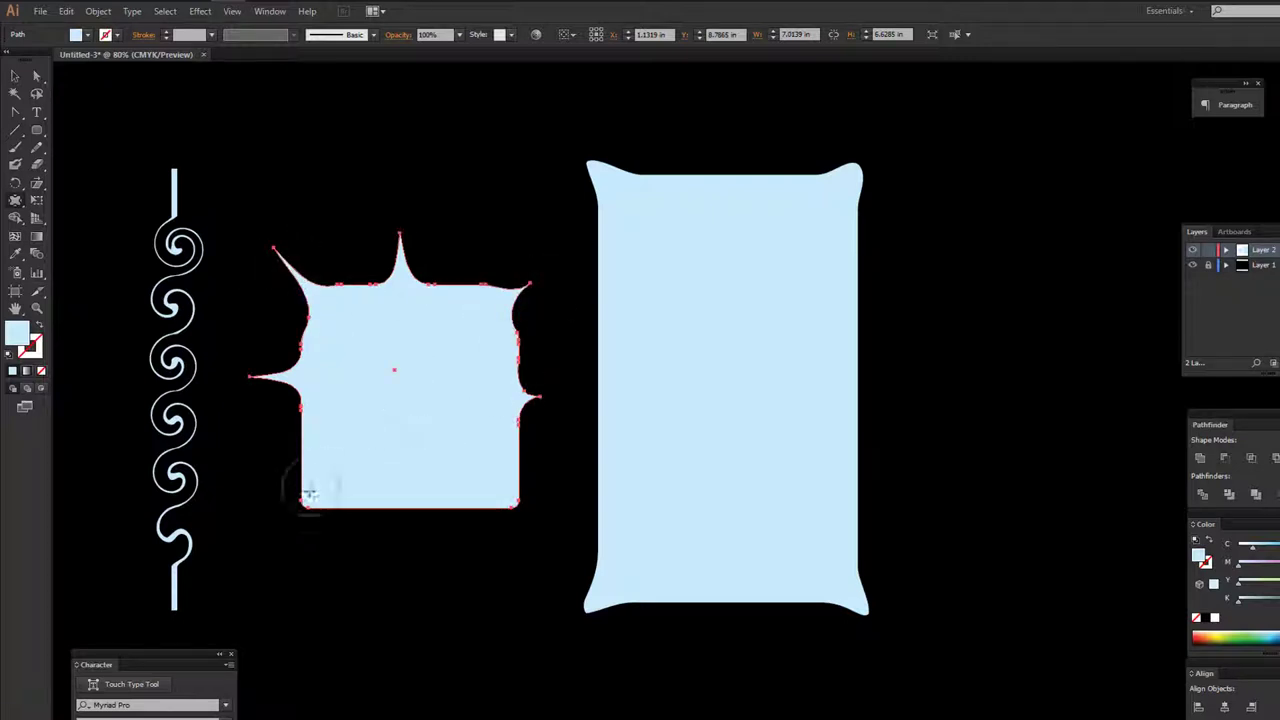
drag(310, 494, 278, 530)
drag(470, 506, 491, 503)
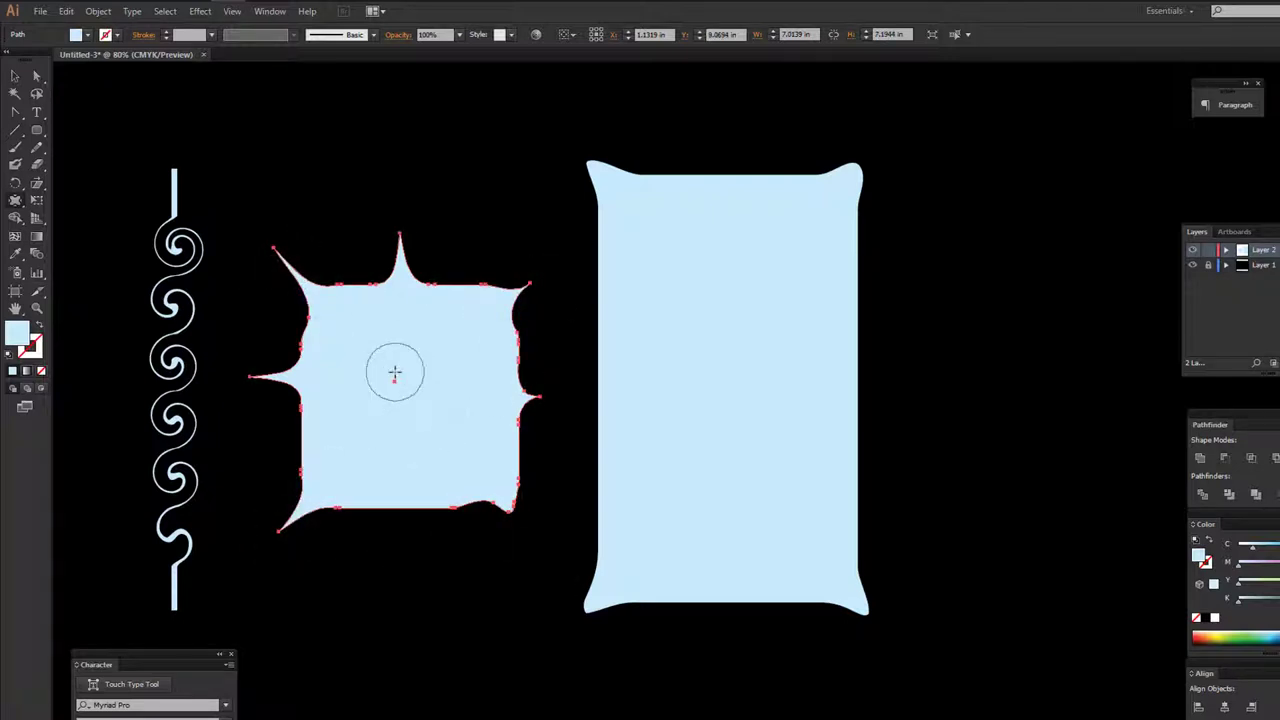
click(16, 76)
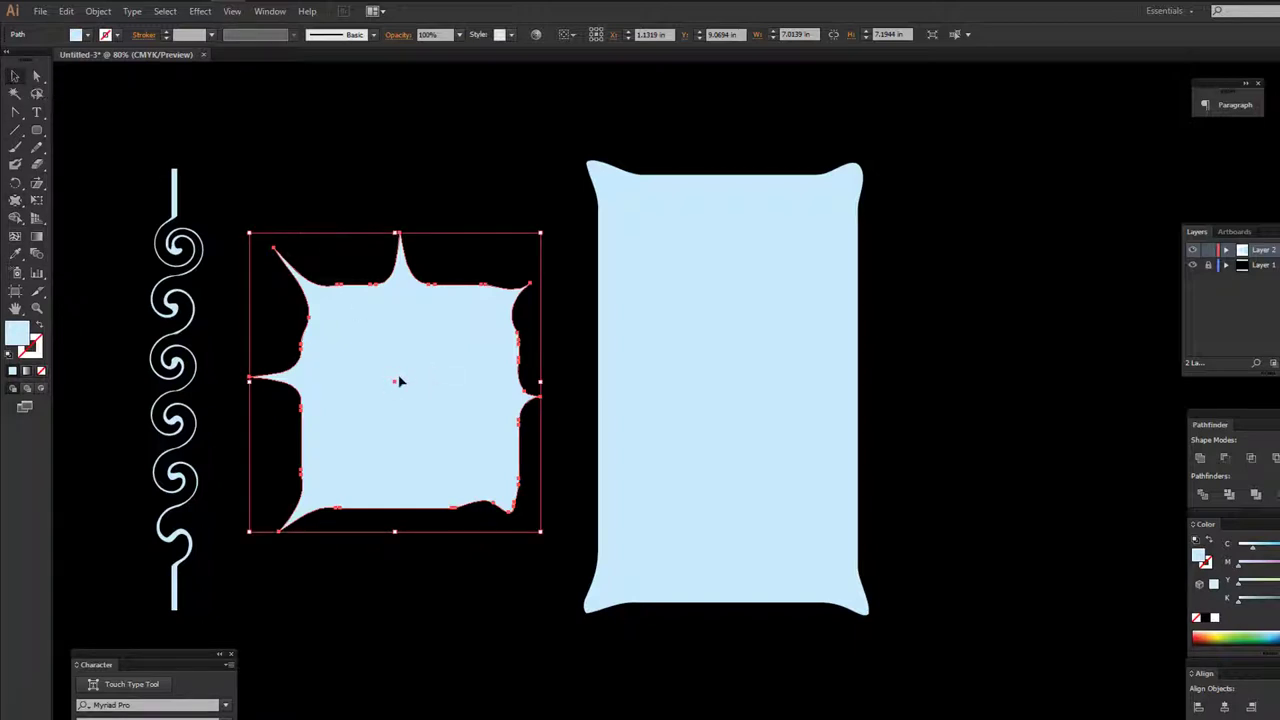
key(Delete)
Draw a small light-blue circle left of the large shape.
drag(37, 131, 115, 167)
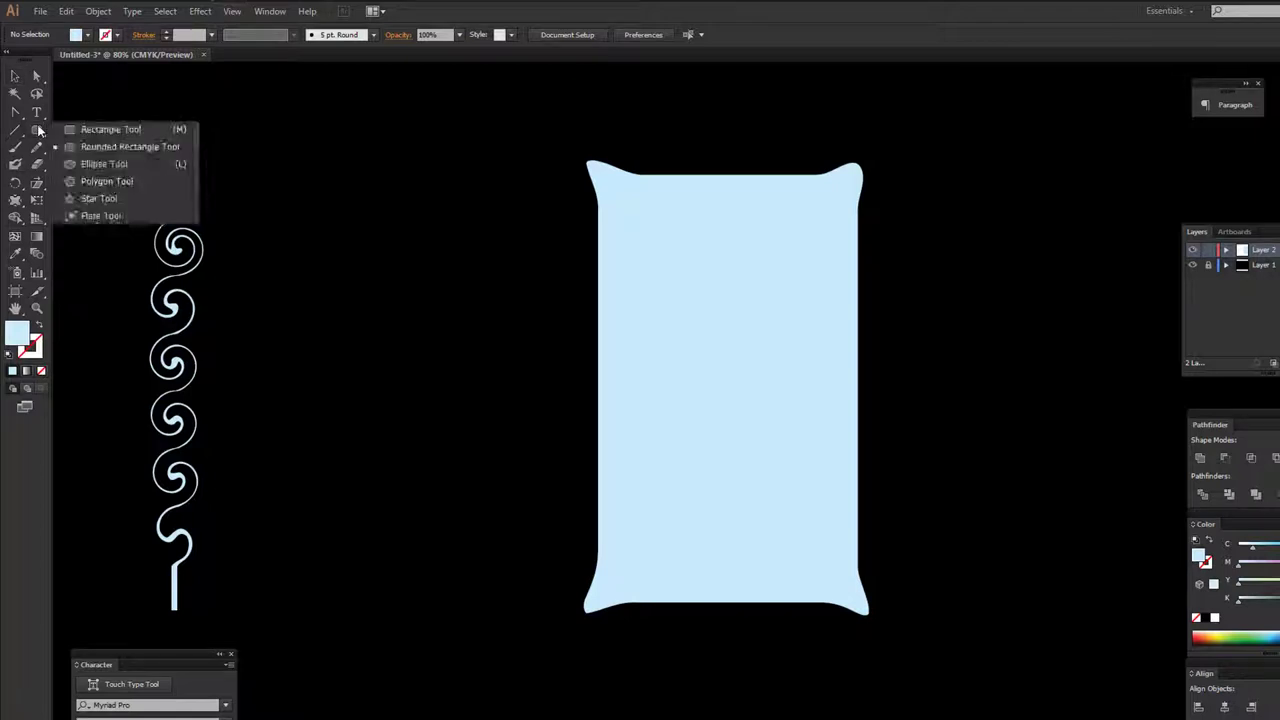
click(109, 167)
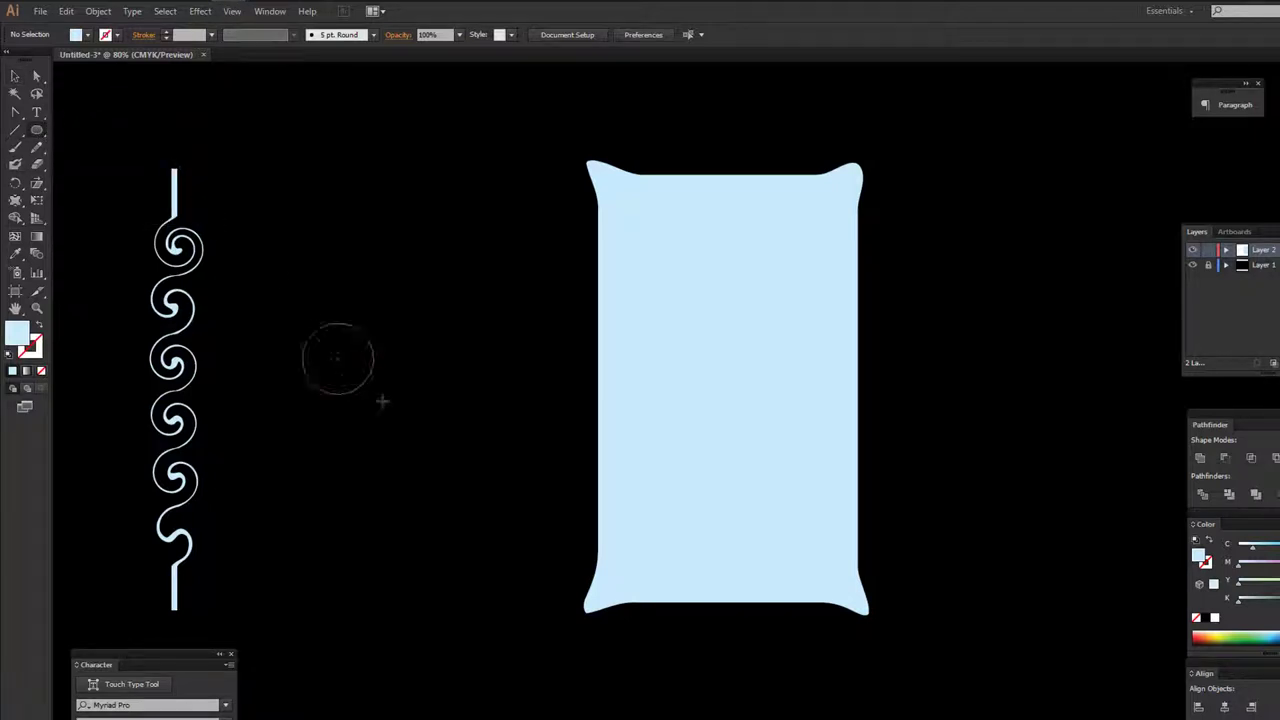
drag(382, 401, 436, 456)
drag(357, 346, 417, 365)
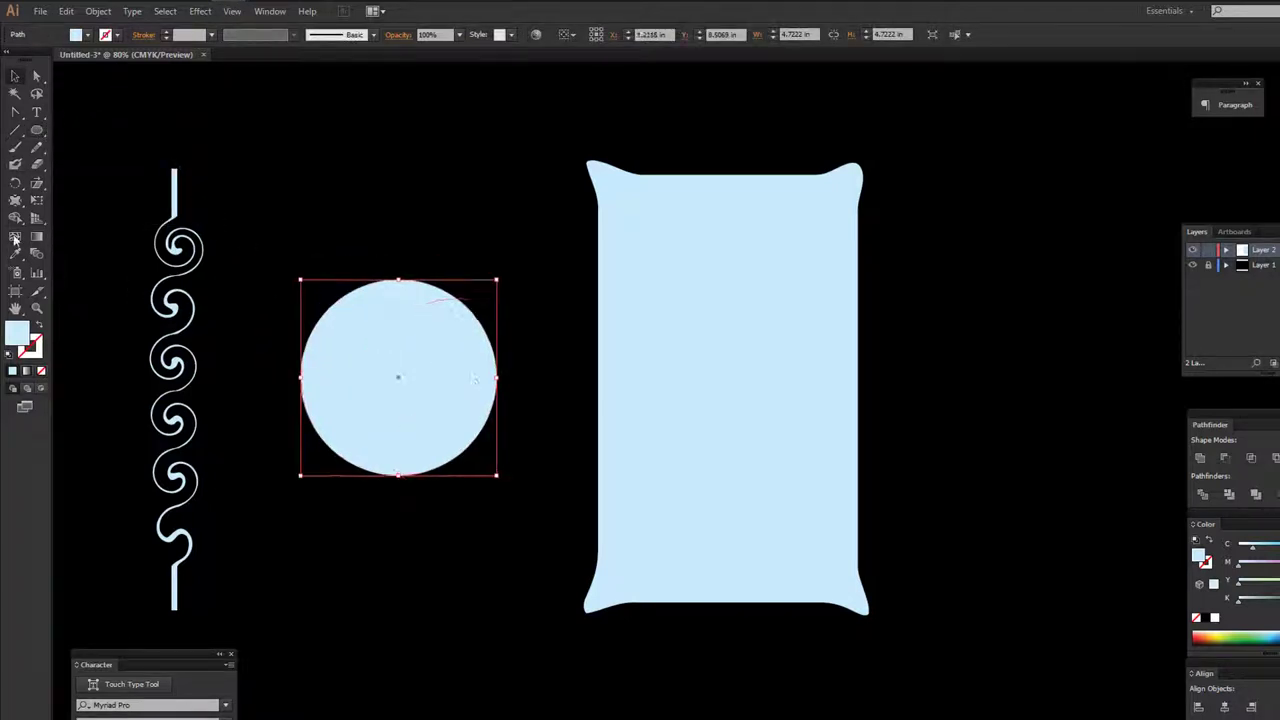
Erase four wedges from the circle to form a clover and move it up-left.
click(16, 202)
drag(500, 378, 432, 385)
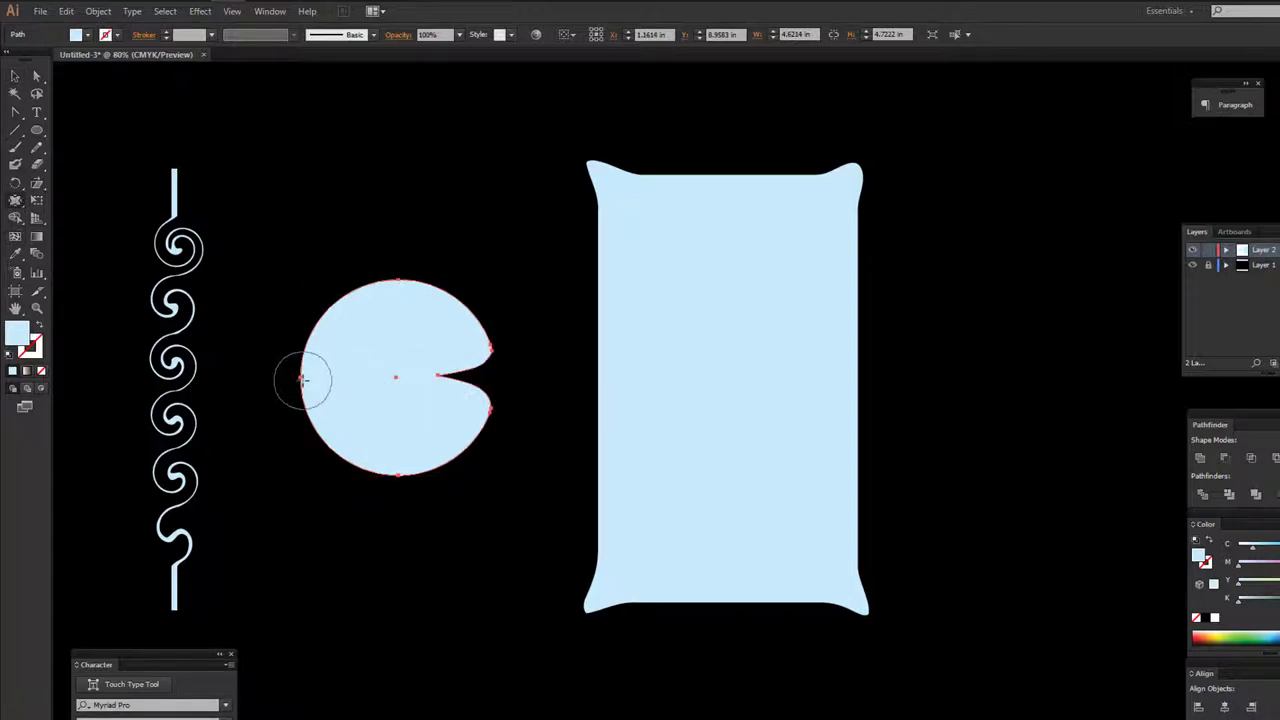
drag(306, 375, 430, 378)
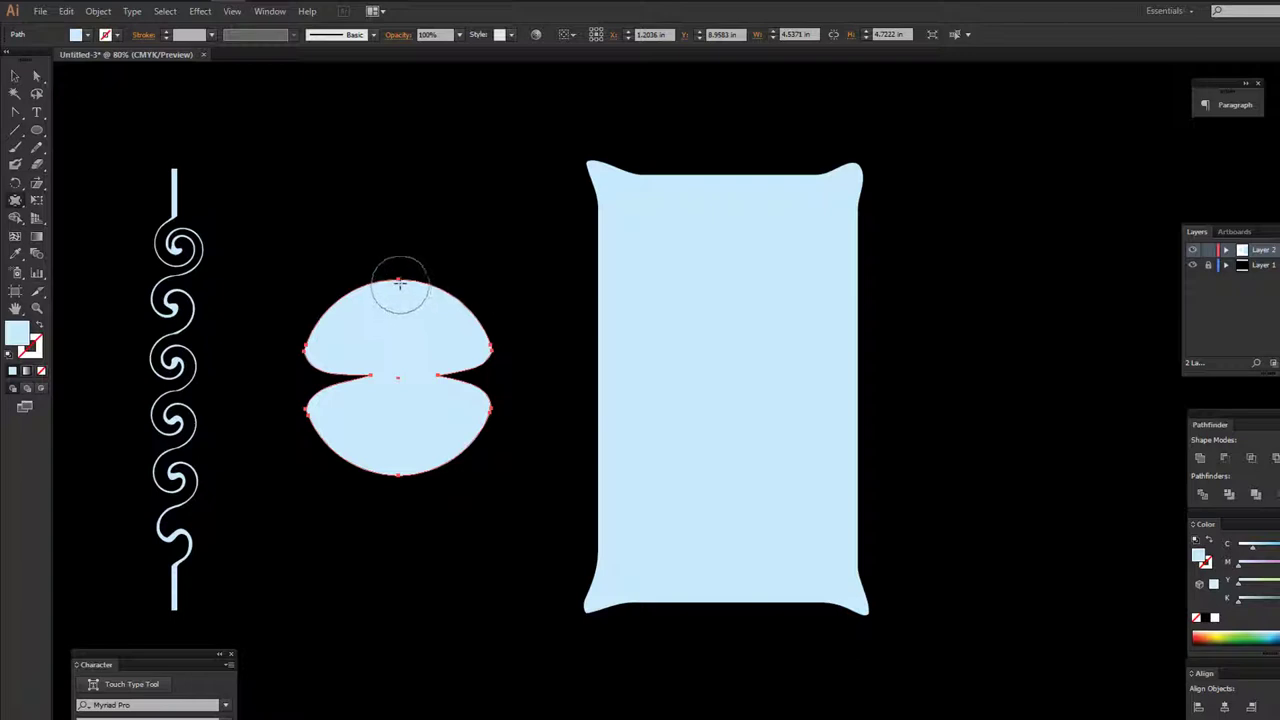
drag(397, 315, 398, 345)
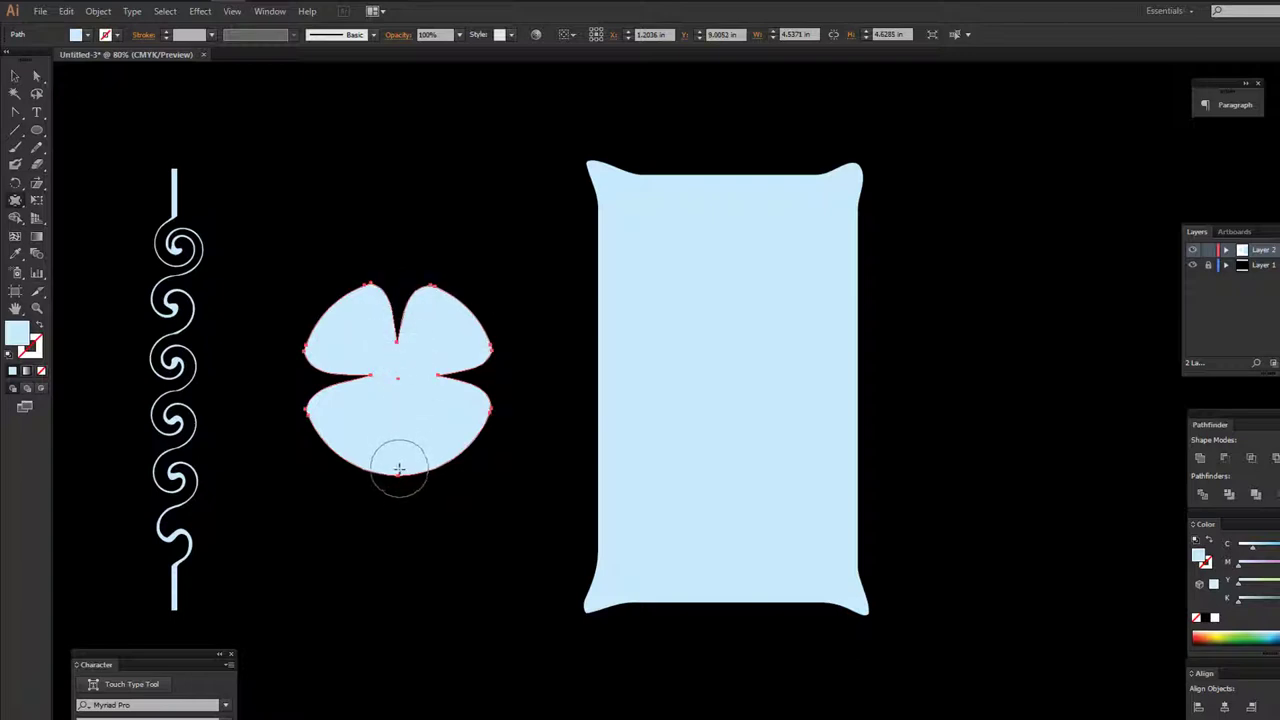
drag(399, 468, 403, 400)
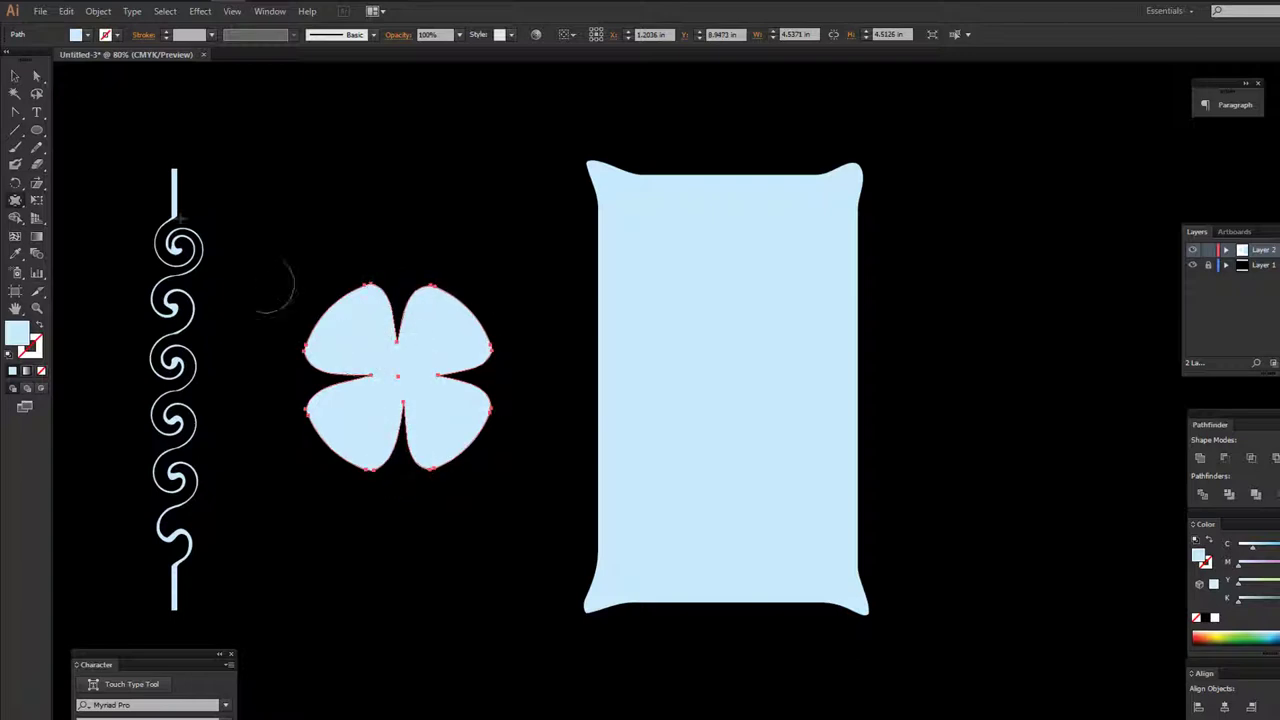
click(14, 75)
click(557, 330)
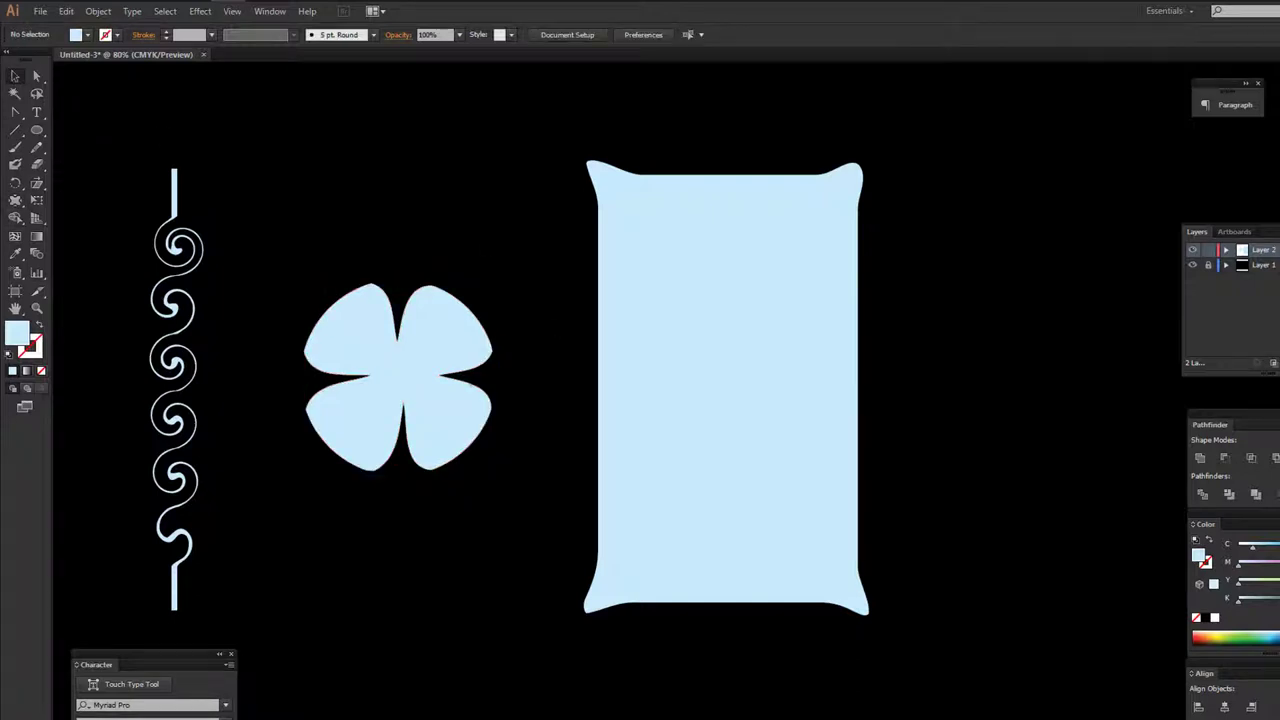
mouse_move(437, 389)
mouse_down()
mouse_move(401, 273)
mouse_move(428, 220)
mouse_up()
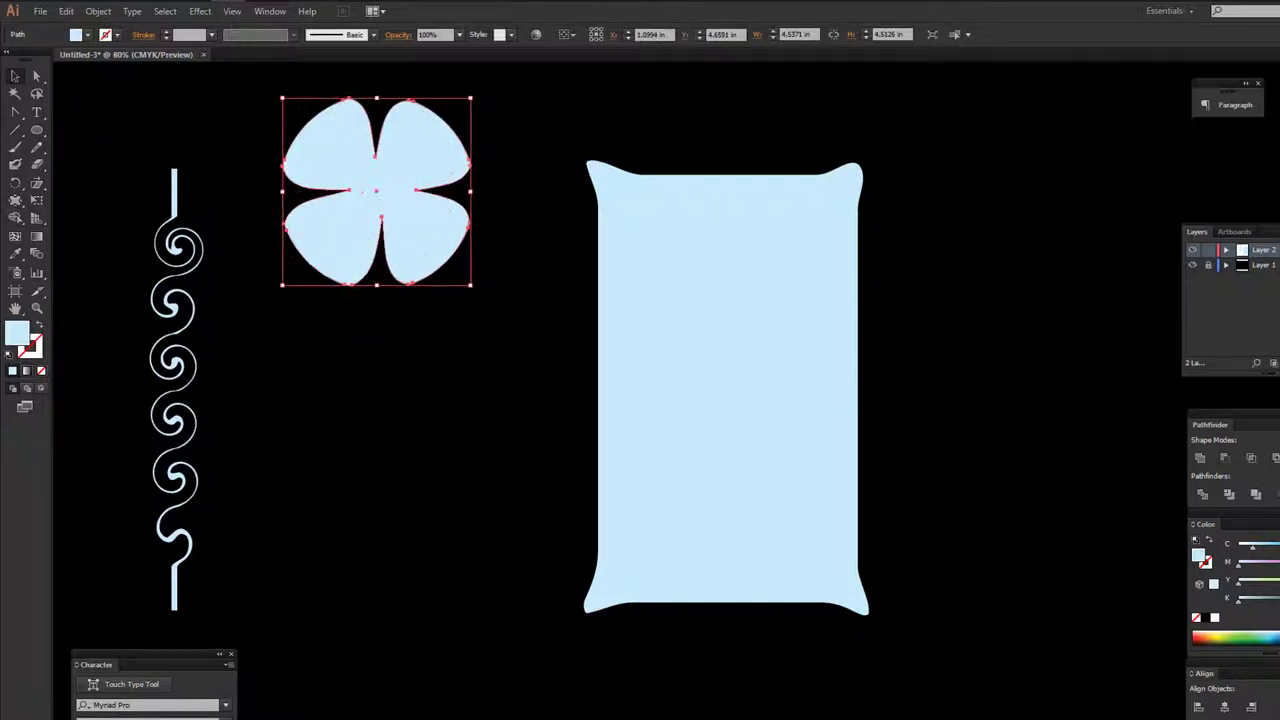
Draw a new light-blue circle below the clover and position it.
drag(15, 200, 107, 260)
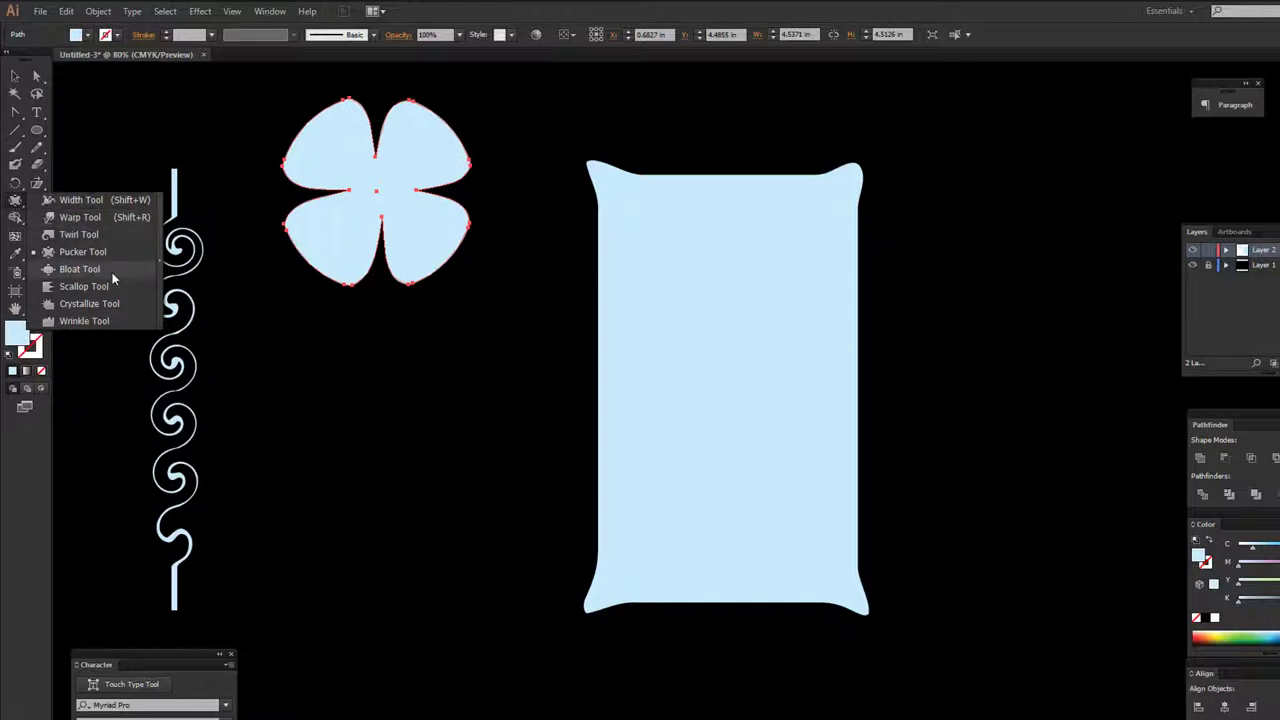
drag(112, 272, 112, 272)
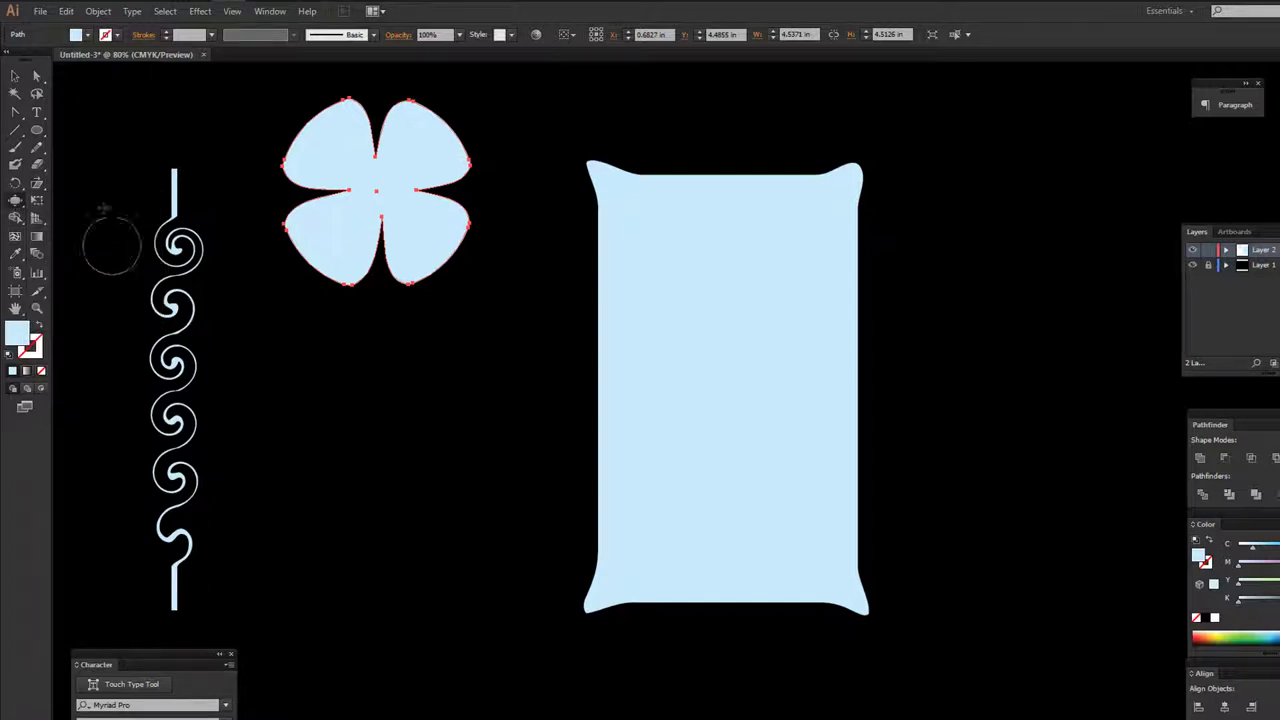
mouse_move(37, 136)
mouse_down()
mouse_move(77, 137)
mouse_move(115, 166)
mouse_up()
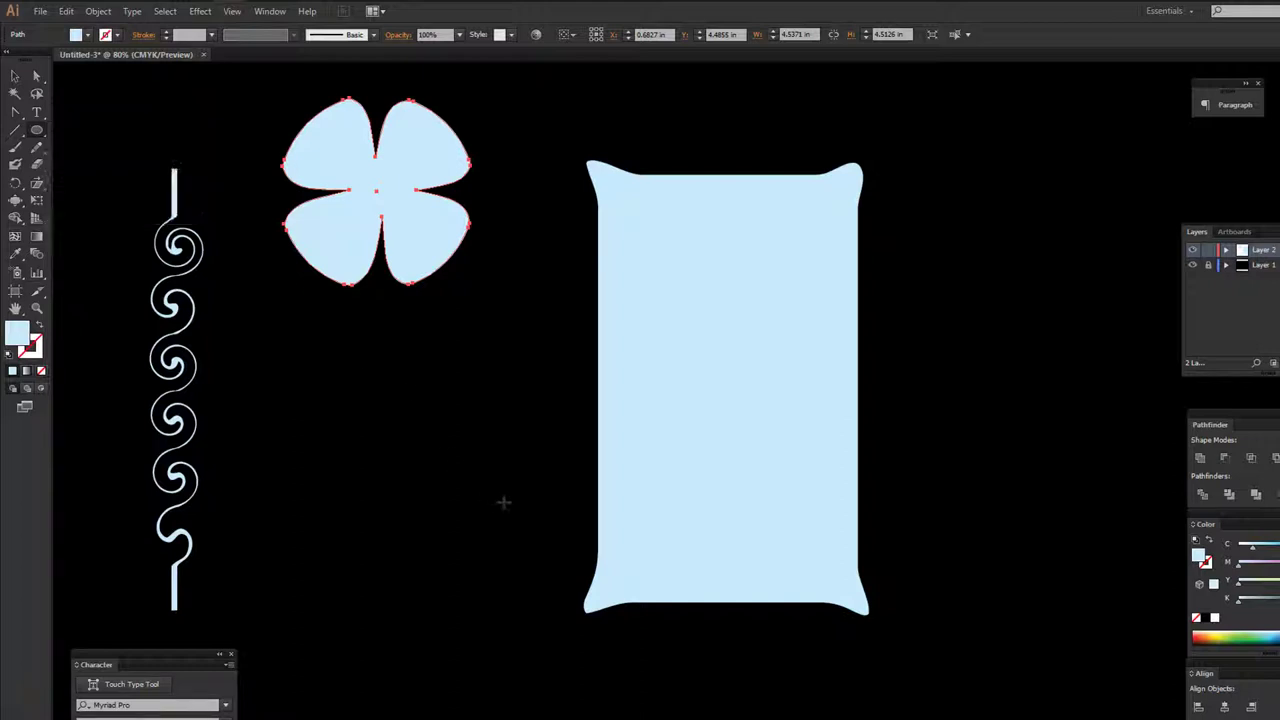
drag(384, 489, 469, 565)
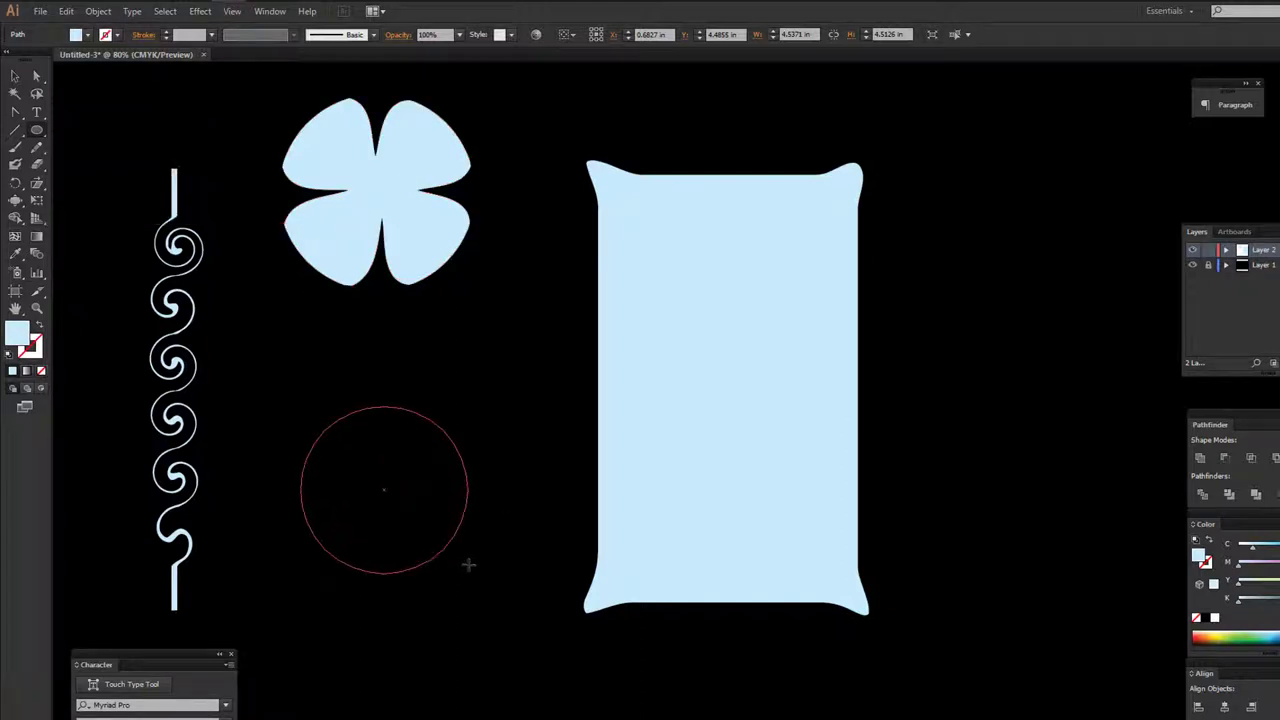
drag(469, 565, 477, 574)
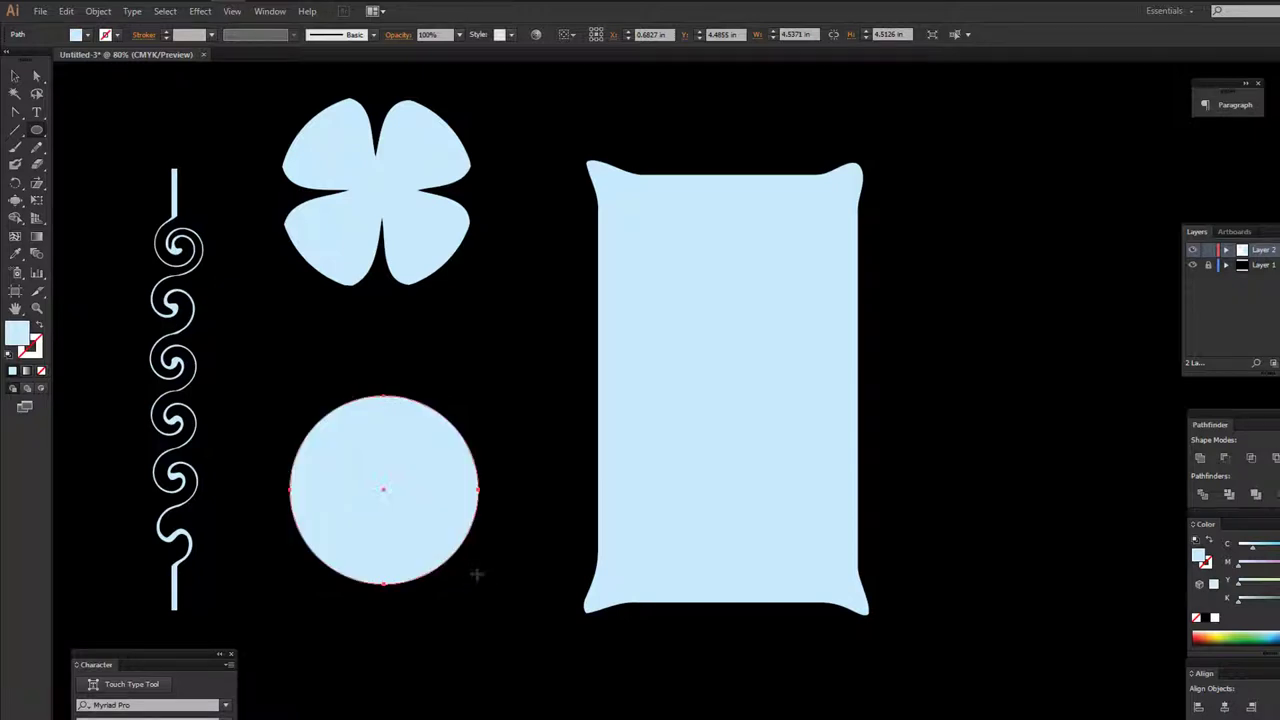
click(16, 77)
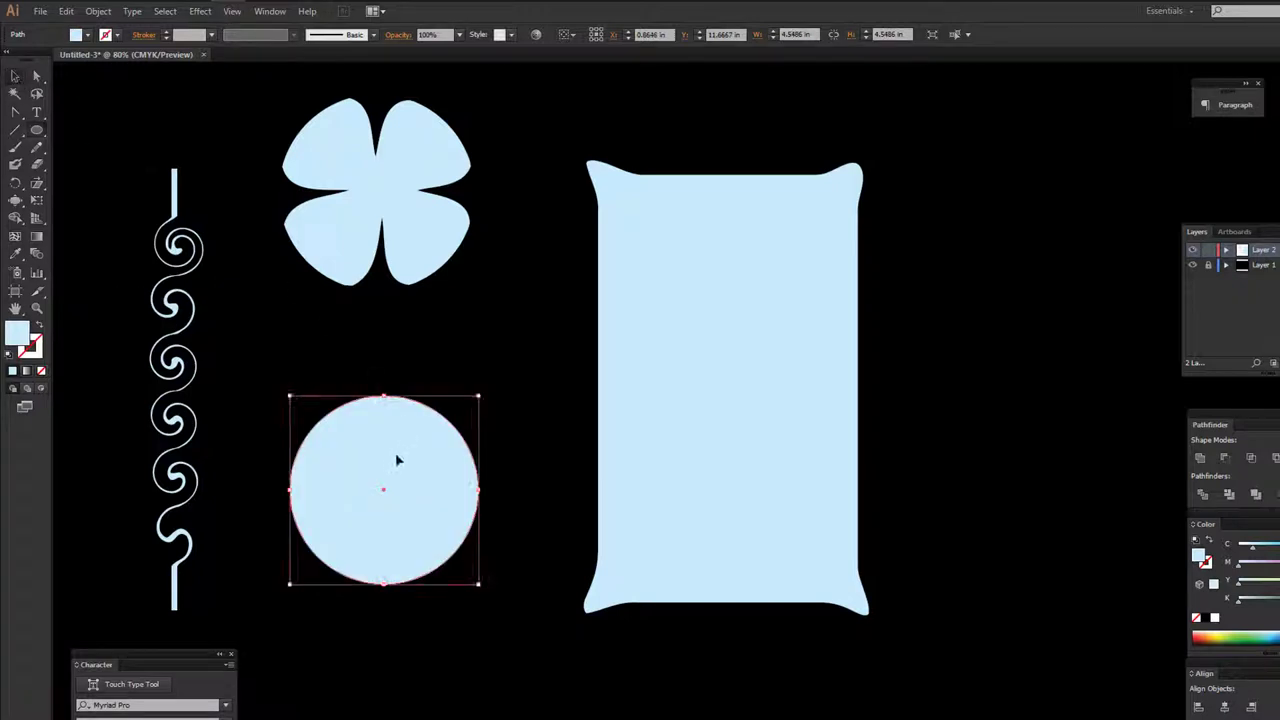
mouse_move(395, 452)
mouse_down()
mouse_move(401, 428)
mouse_move(354, 457)
mouse_move(365, 425)
mouse_up()
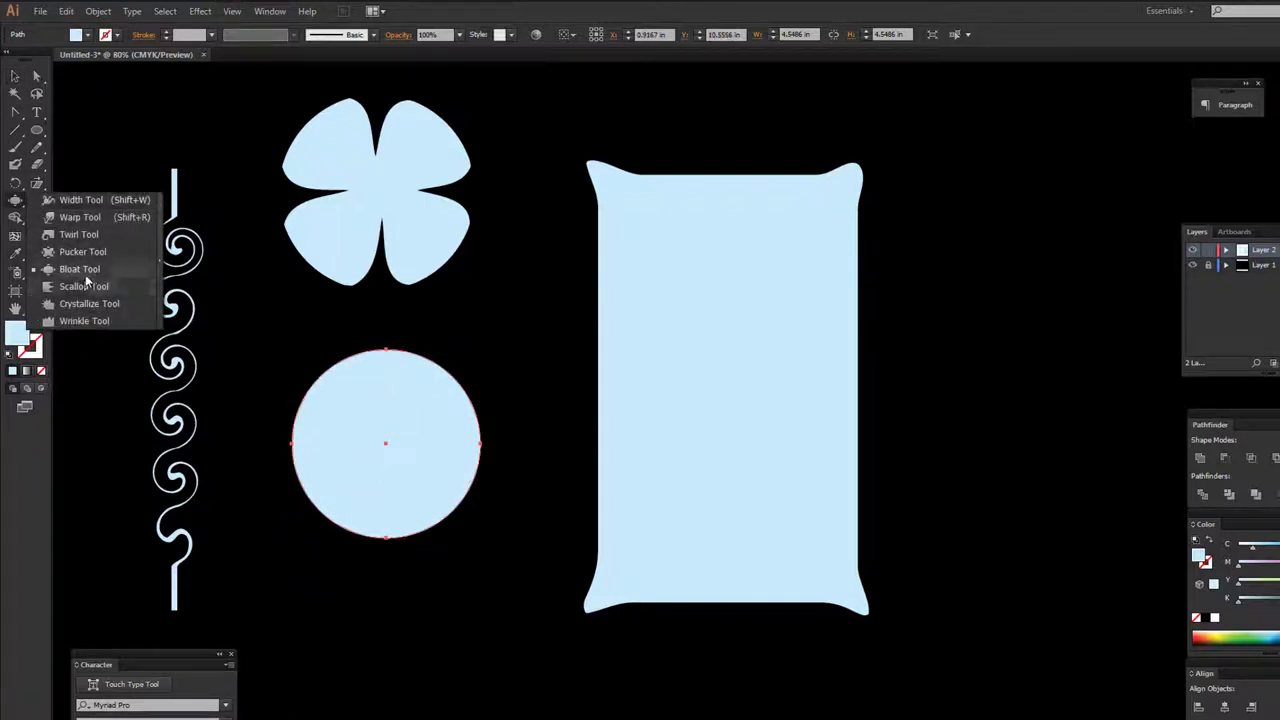
Bloat bumps on the circle's four sides, then undo all but the left one.
drag(20, 207, 85, 274)
drag(295, 434, 263, 434)
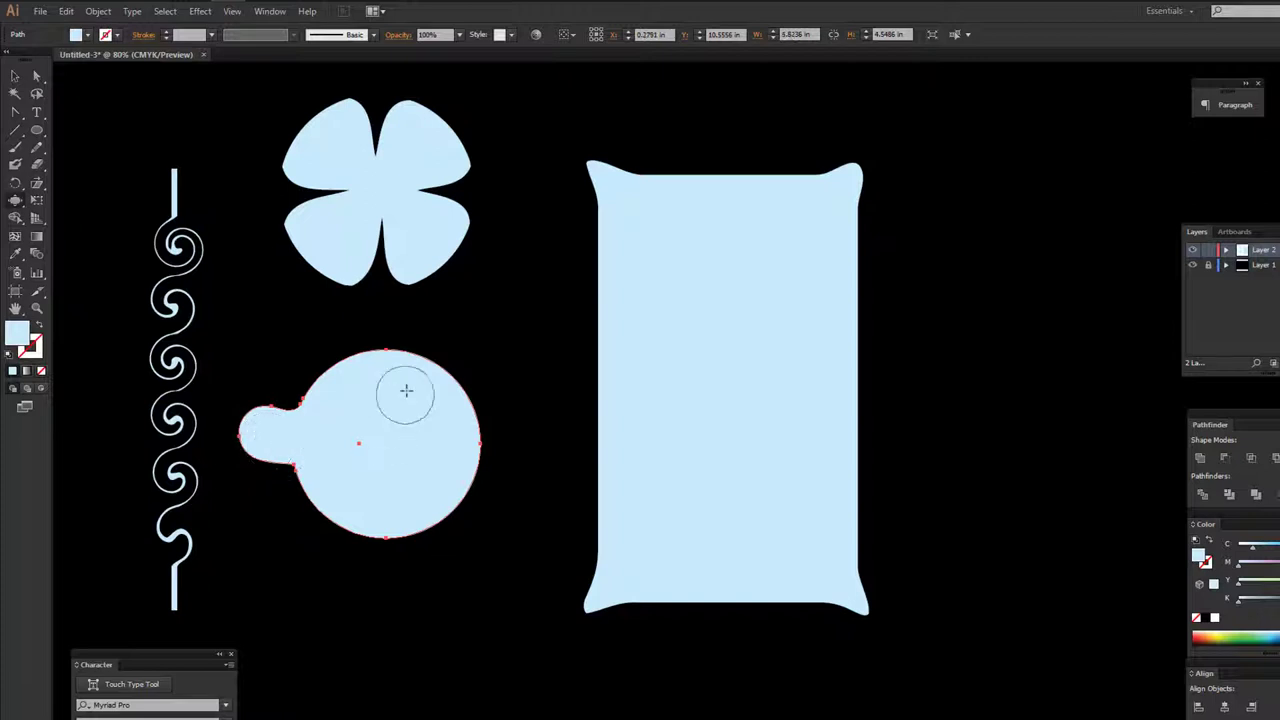
drag(405, 330, 406, 332)
drag(494, 452, 515, 458)
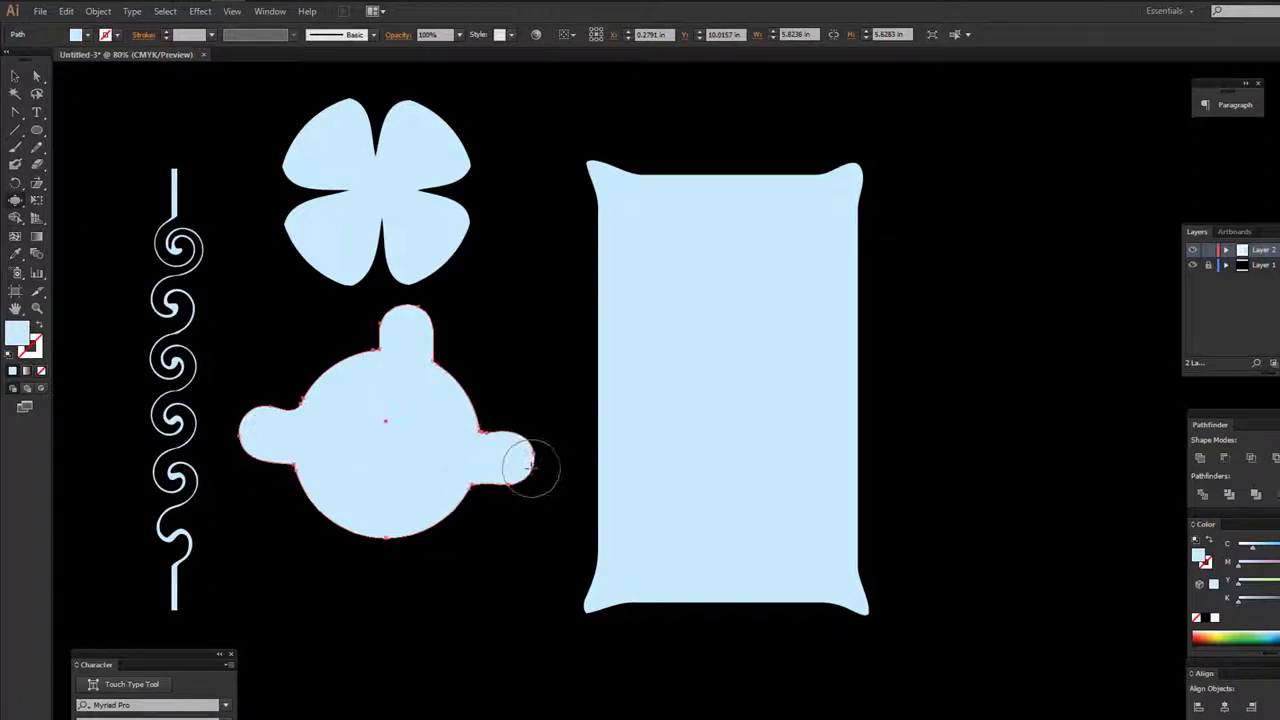
drag(375, 495, 387, 600)
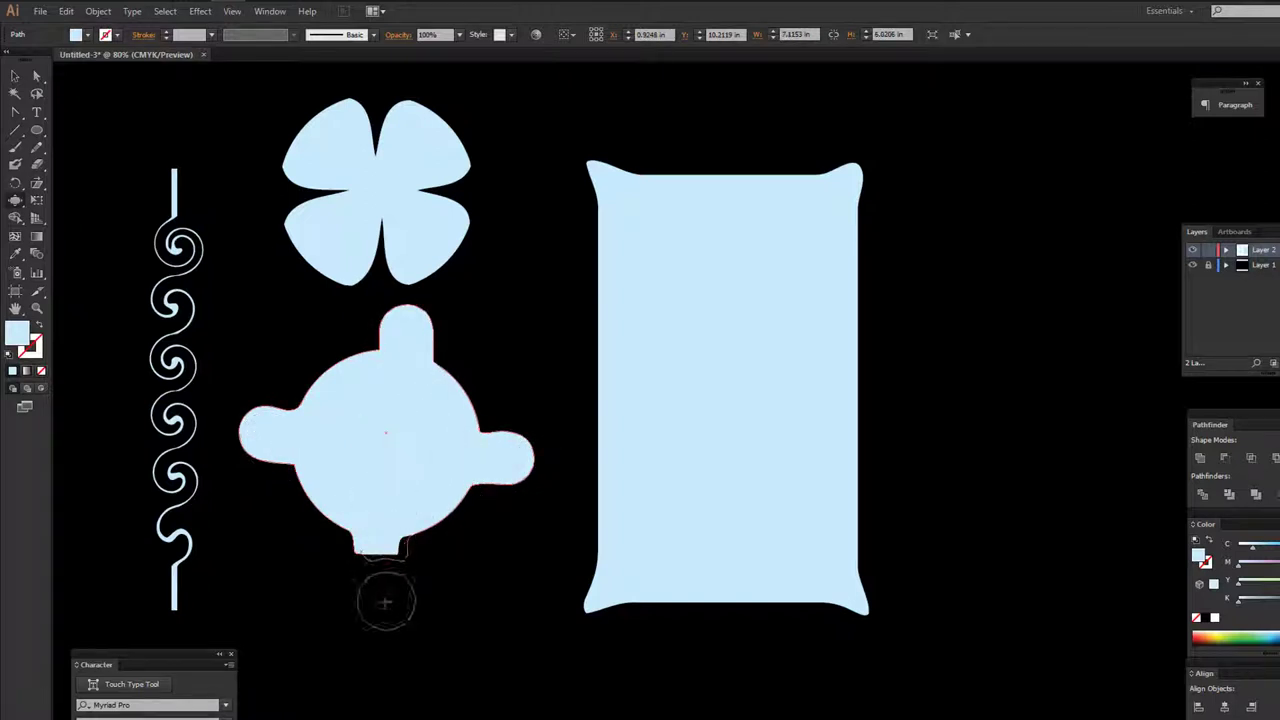
key(v)
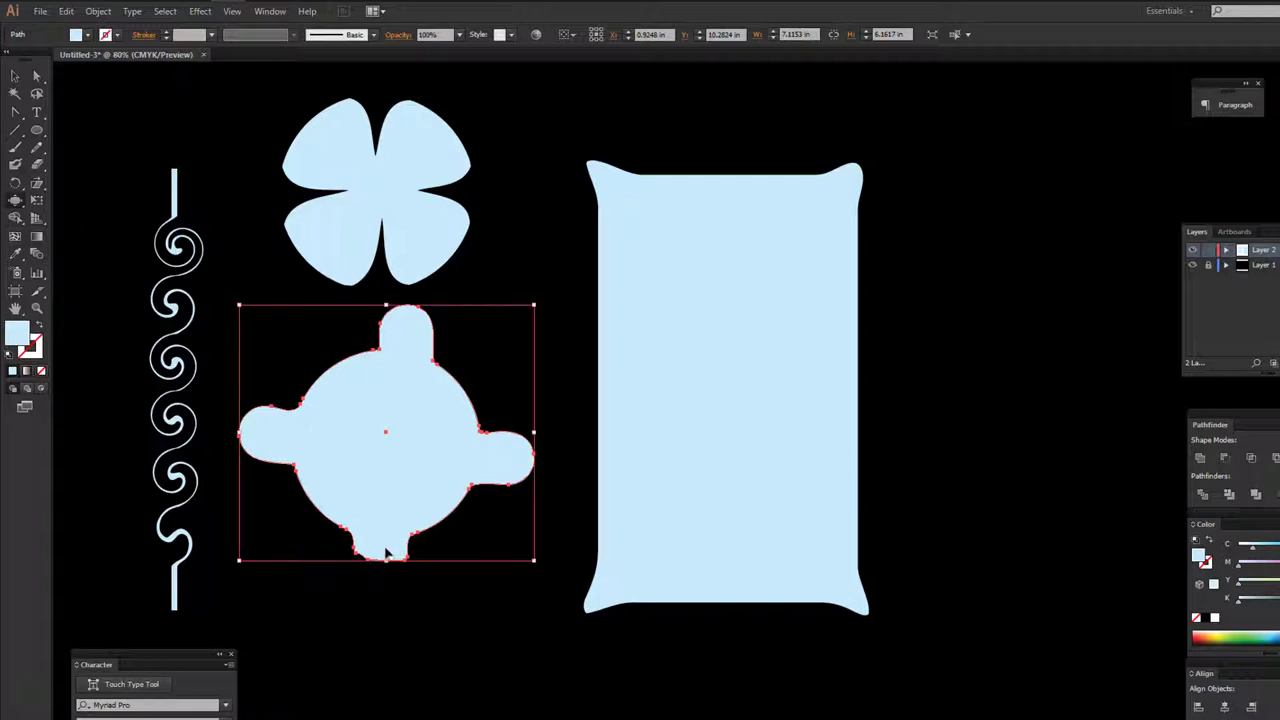
key(ctrl+z)
key(ctrl+z)
key(ctrl+z)
key(shift+r)
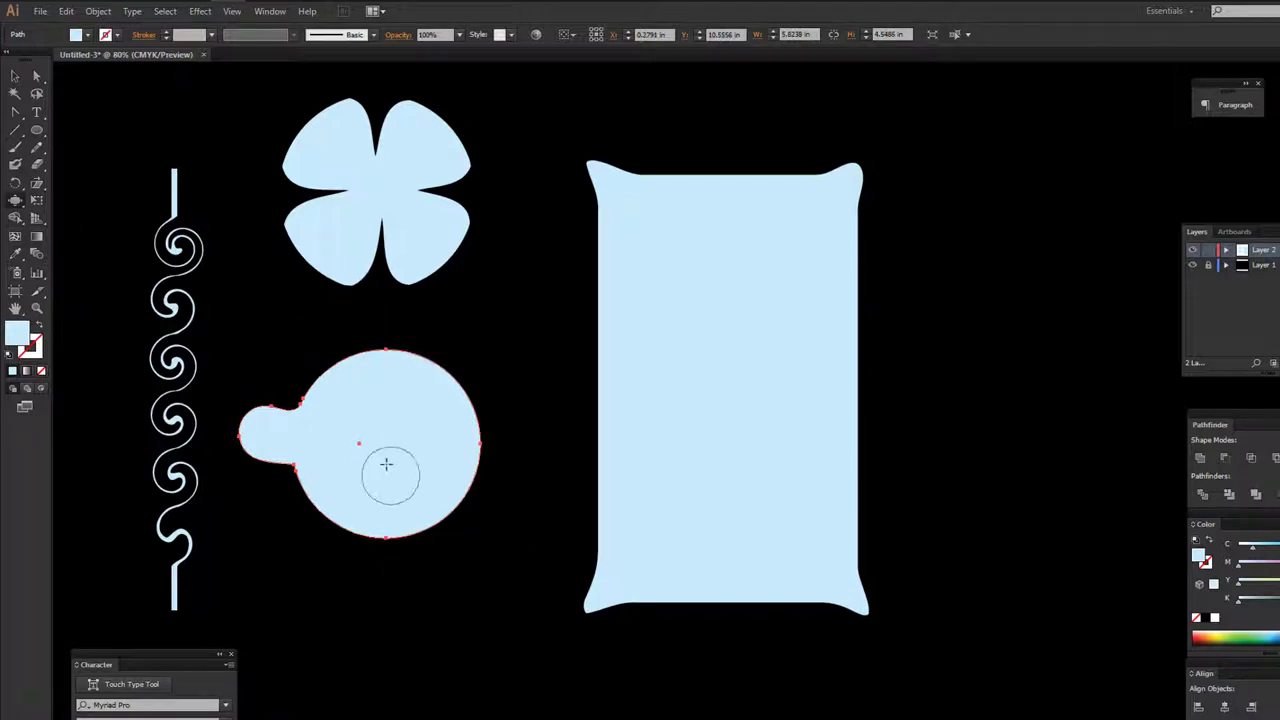
key(v)
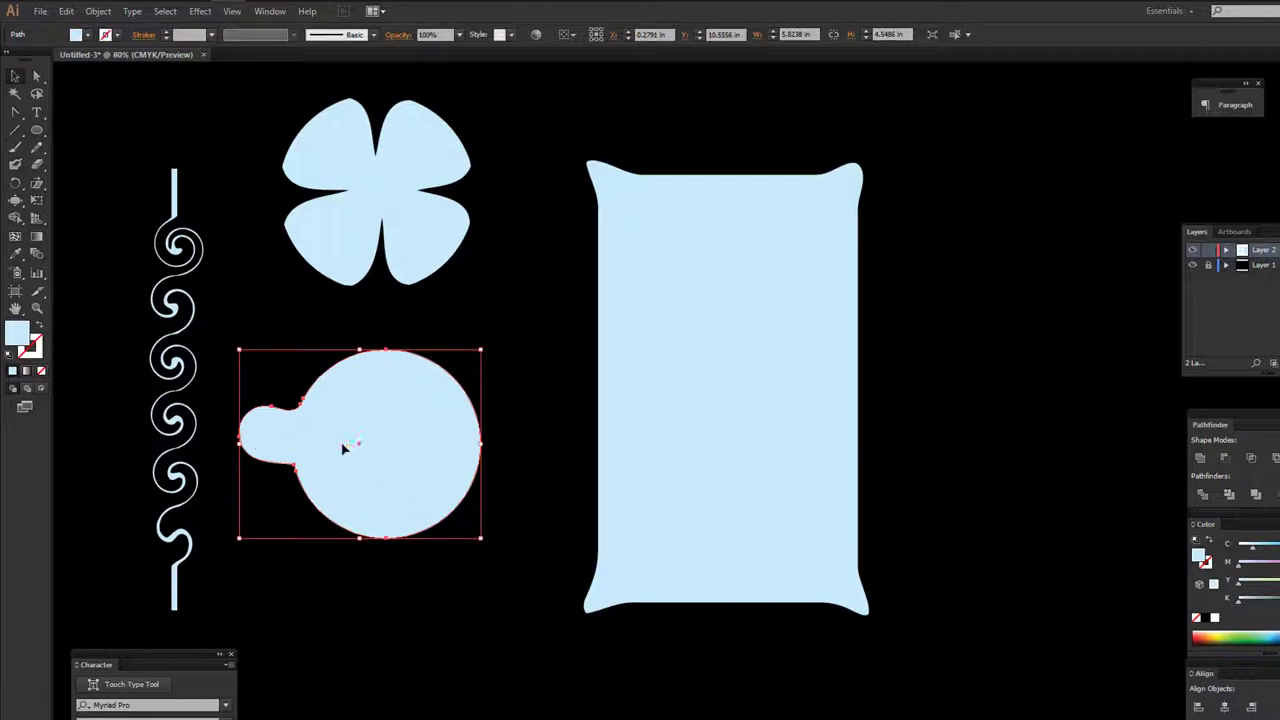
Draw a 6.8403 × 3.0556 in rectangle below the bumped circle and nudge it left.
mouse_move(343, 449)
mouse_down()
mouse_move(343, 405)
mouse_move(405, 389)
mouse_move(380, 354)
mouse_up()
drag(15, 200, 75, 230)
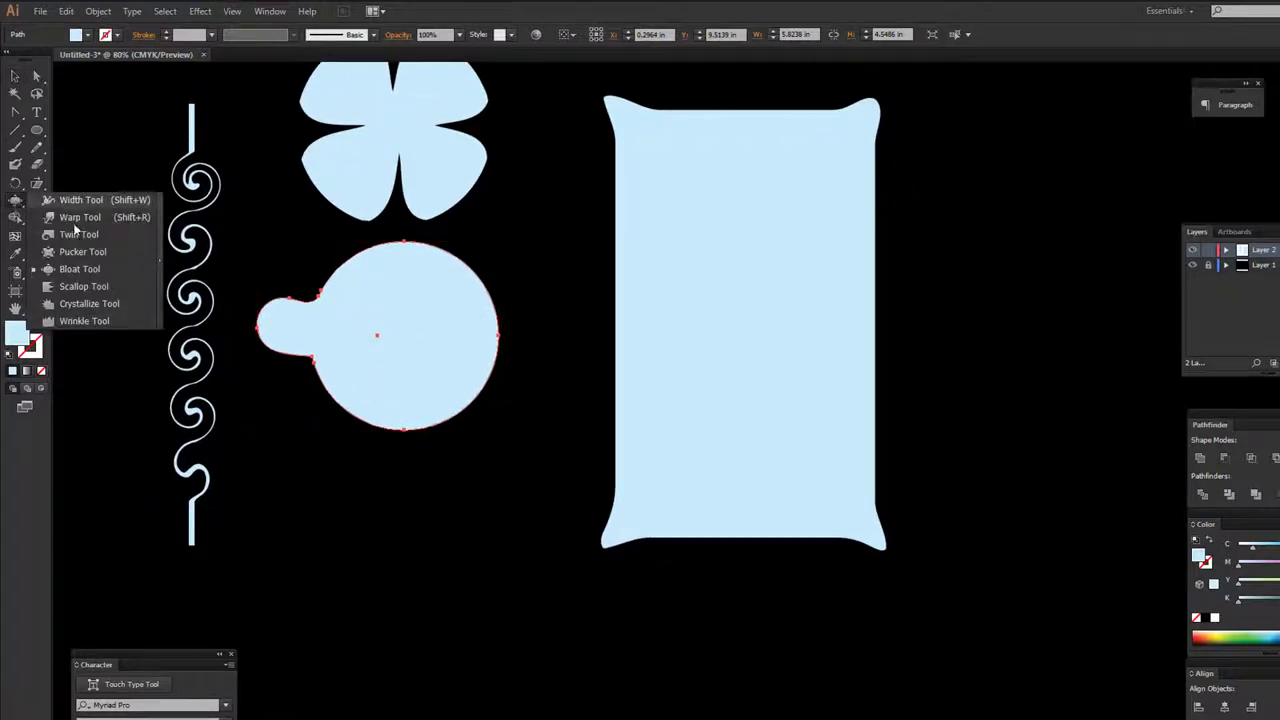
click(118, 298)
mouse_move(37, 130)
mouse_down()
mouse_move(126, 181)
mouse_move(111, 130)
mouse_up()
drag(312, 576, 597, 702)
scroll(609, 689, down, 3)
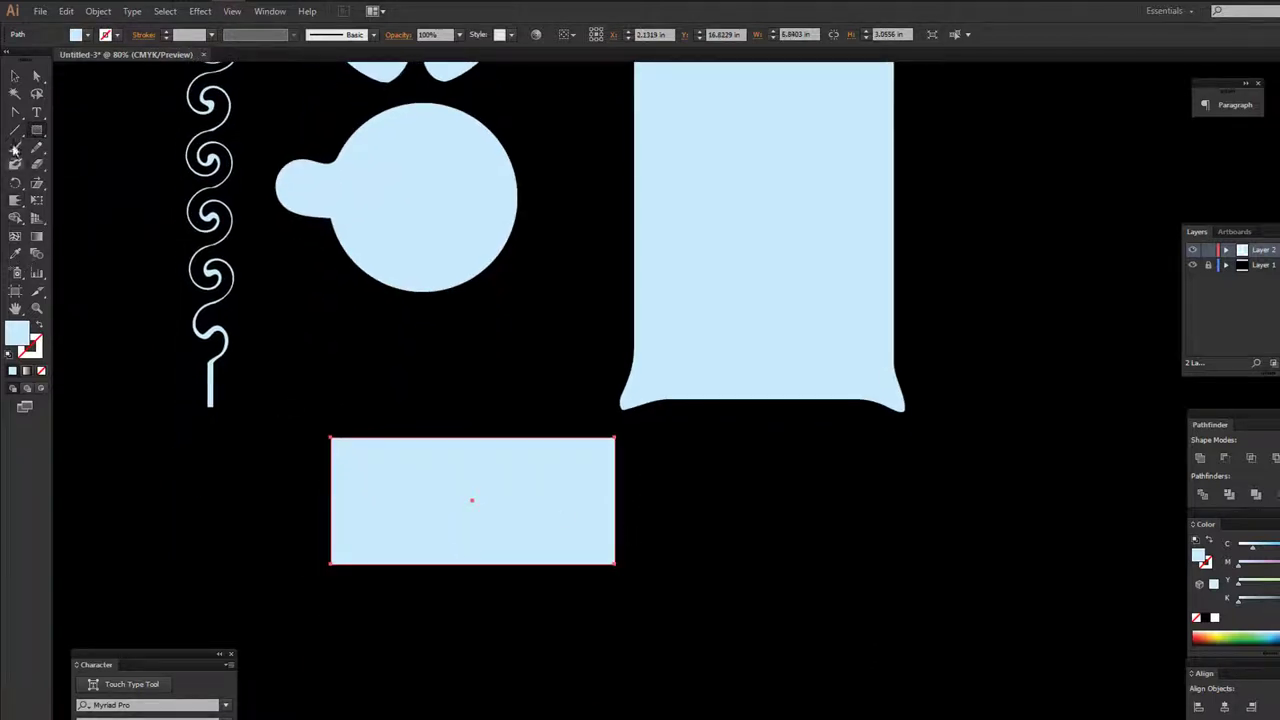
click(15, 76)
drag(363, 506, 315, 501)
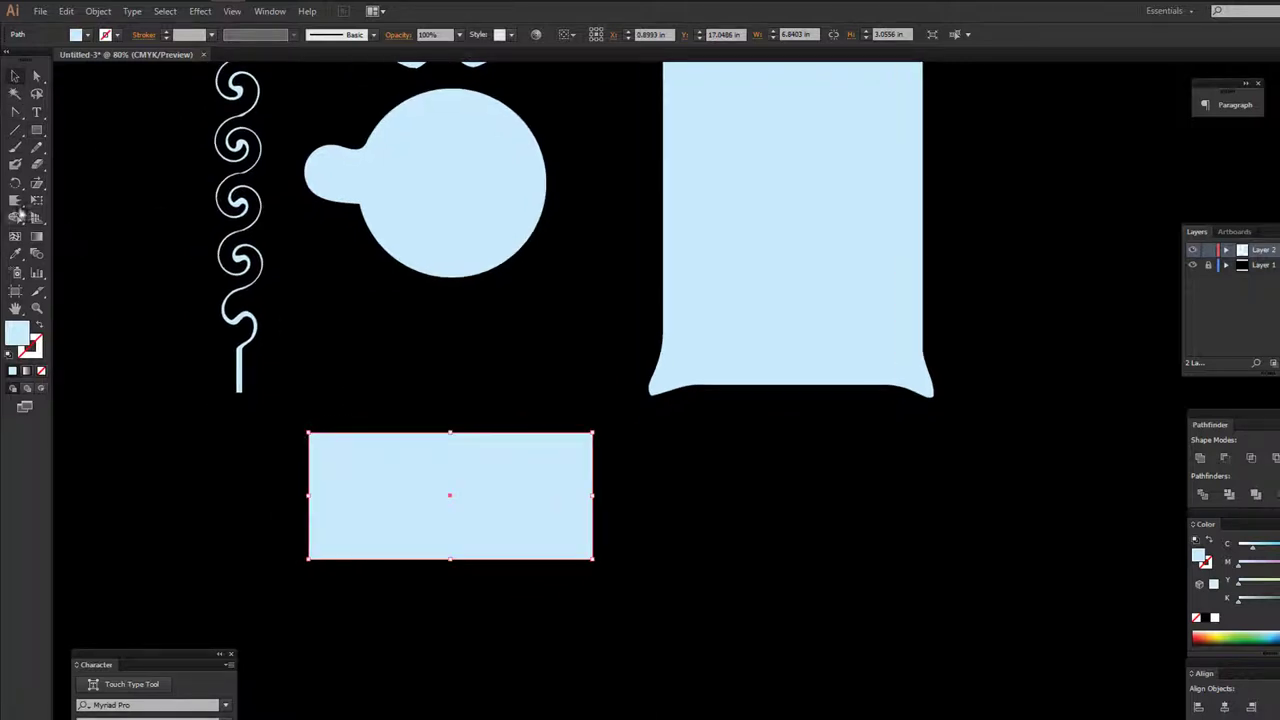
drag(7, 200, 113, 278)
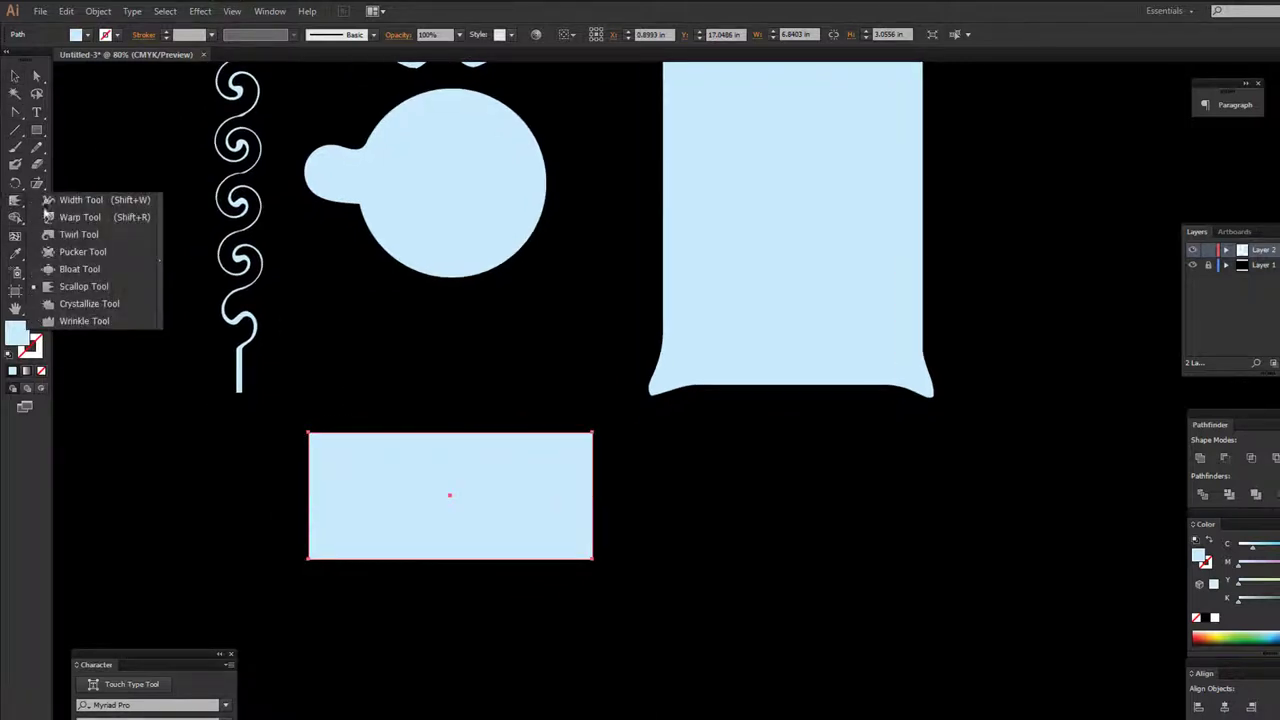
Scallop all four corners of the new rectangle, then deselect to preview.
click(115, 286)
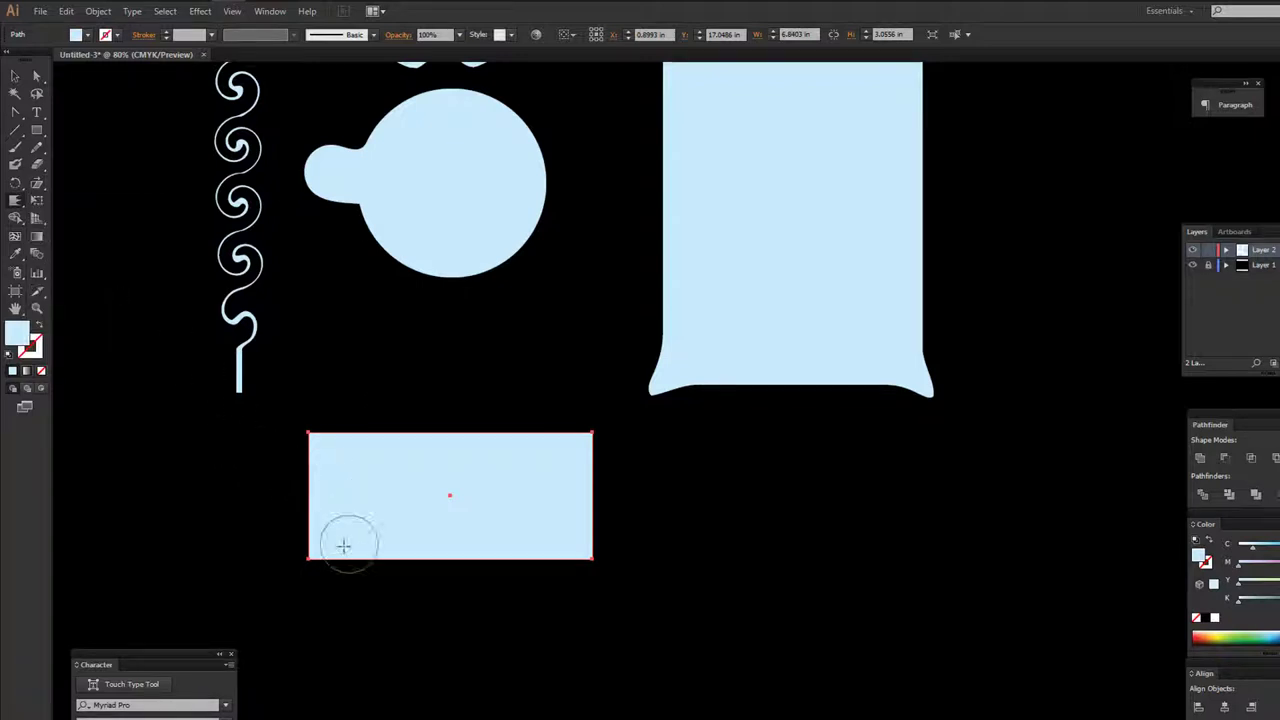
drag(328, 549, 308, 568)
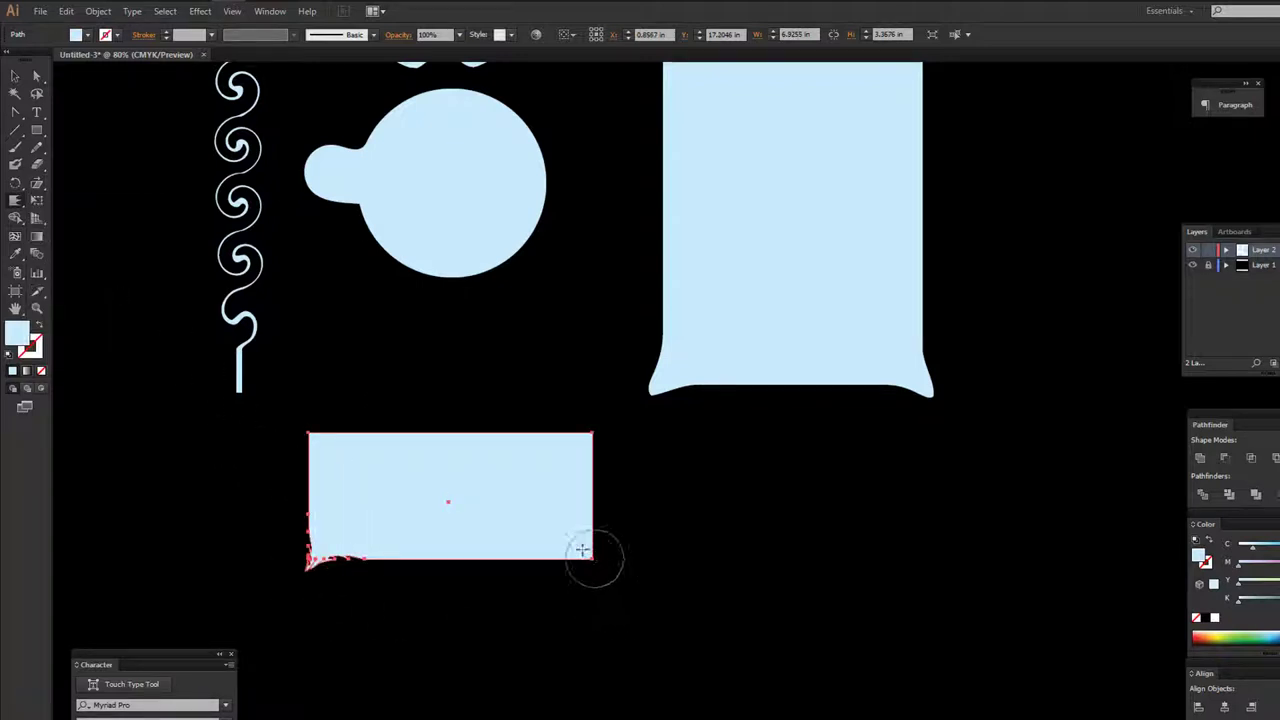
drag(591, 554, 576, 543)
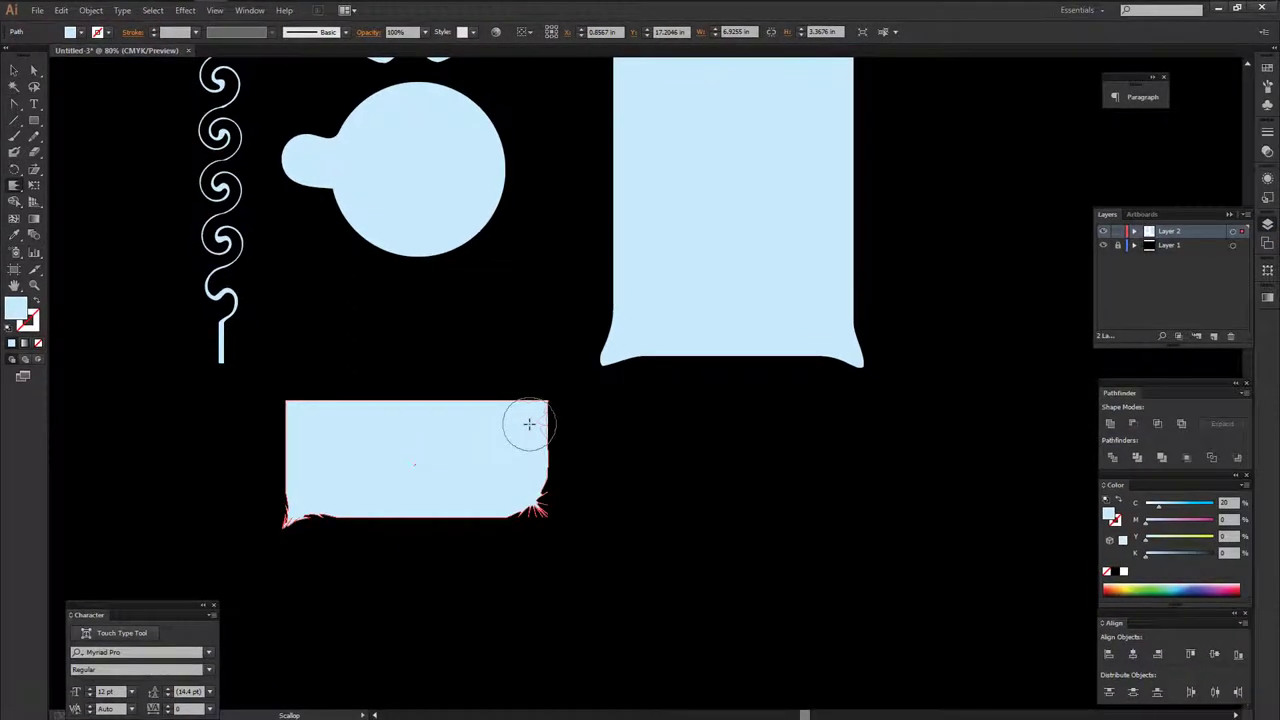
drag(540, 416, 525, 425)
drag(303, 414, 305, 417)
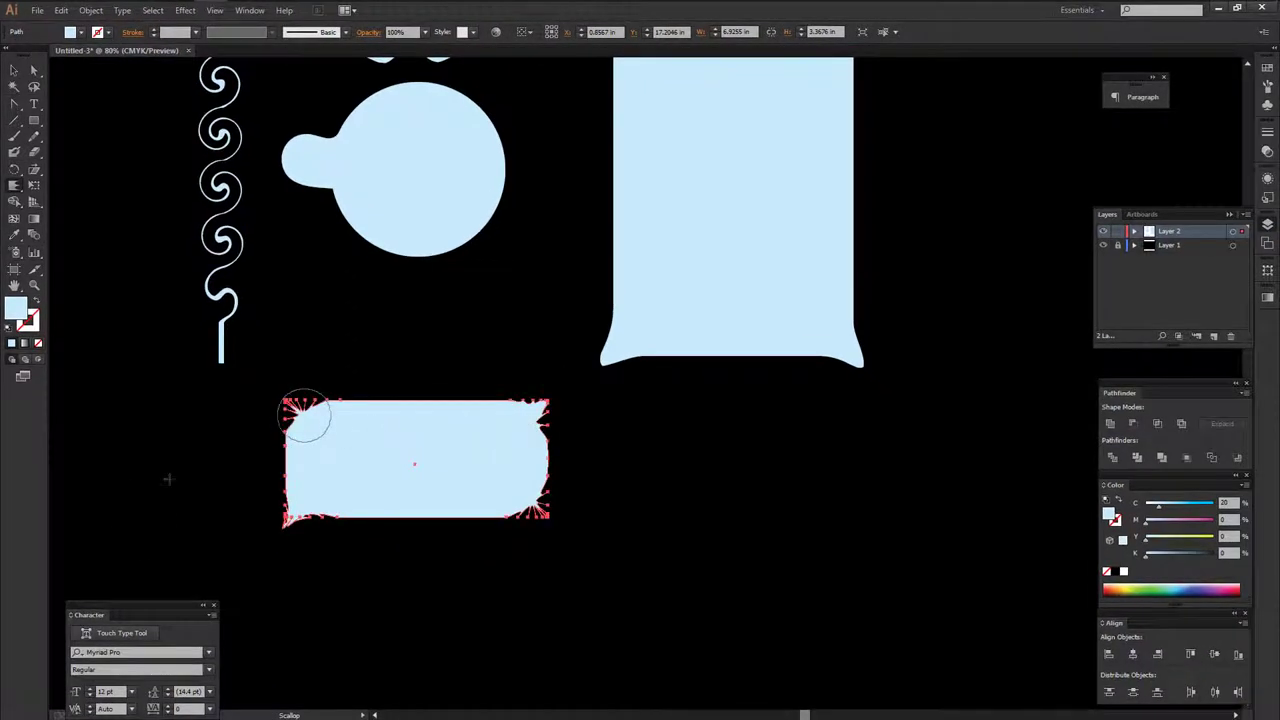
click(14, 70)
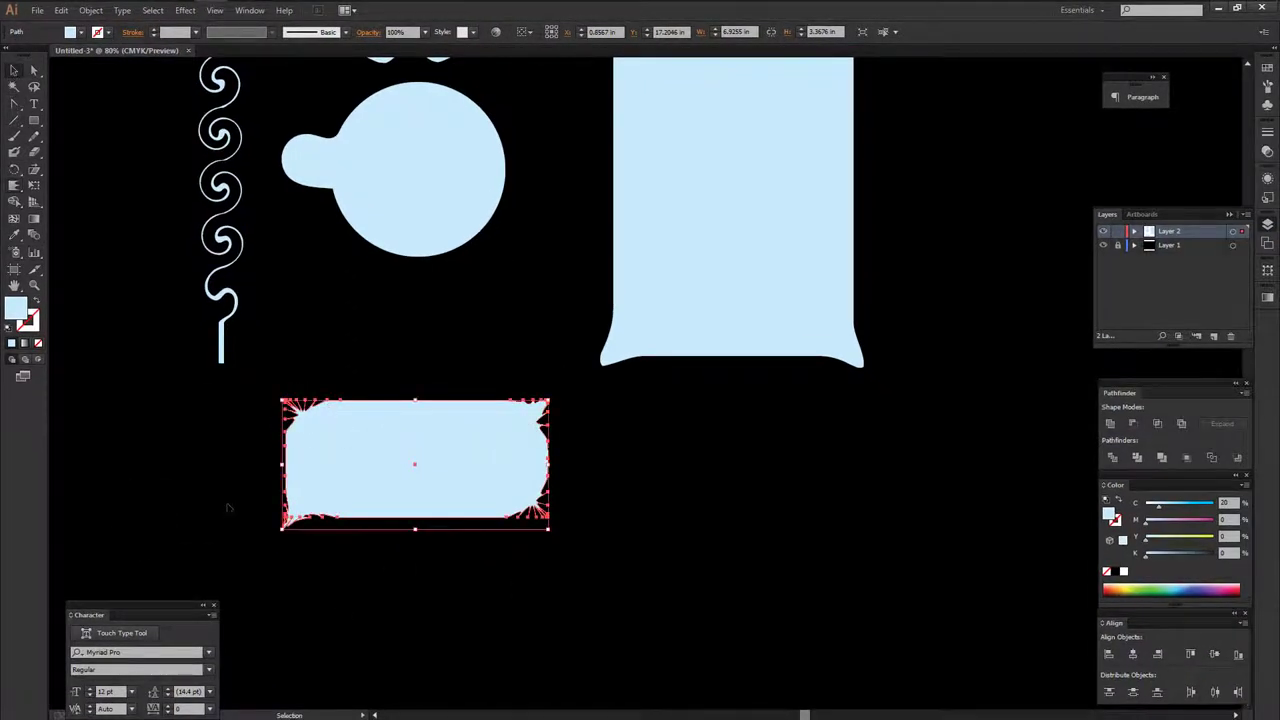
click(470, 595)
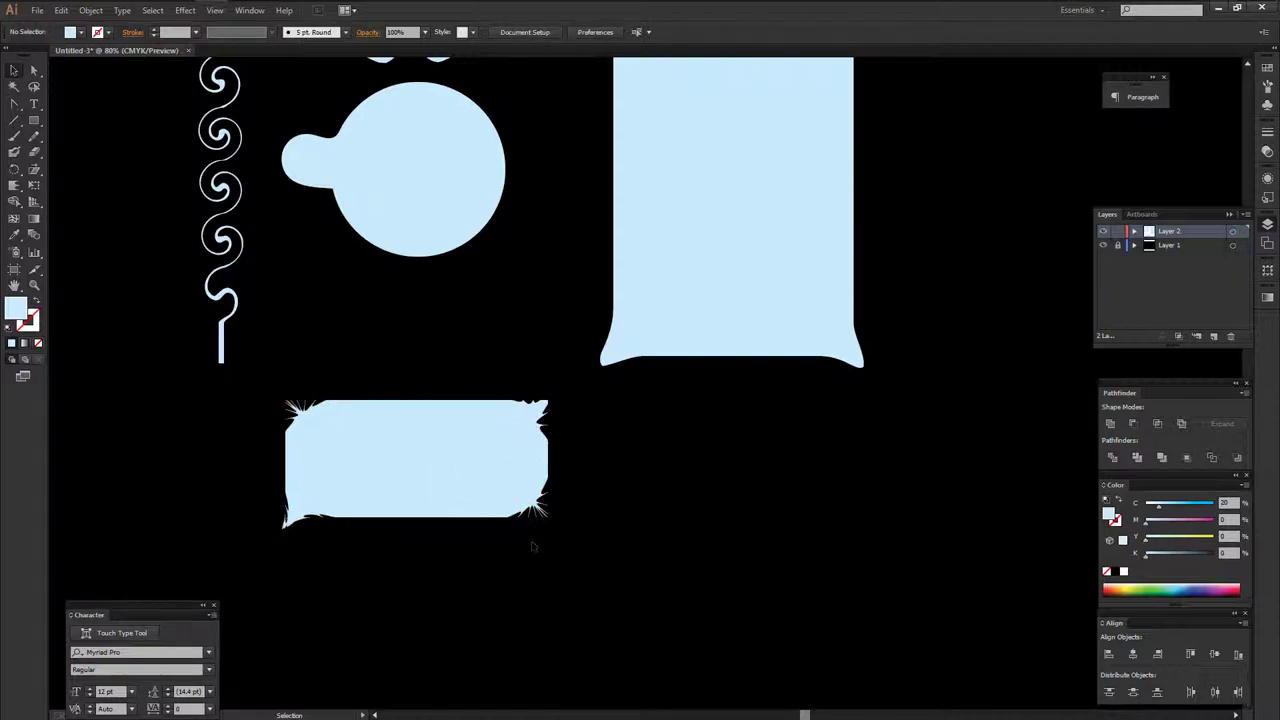
click(14, 186)
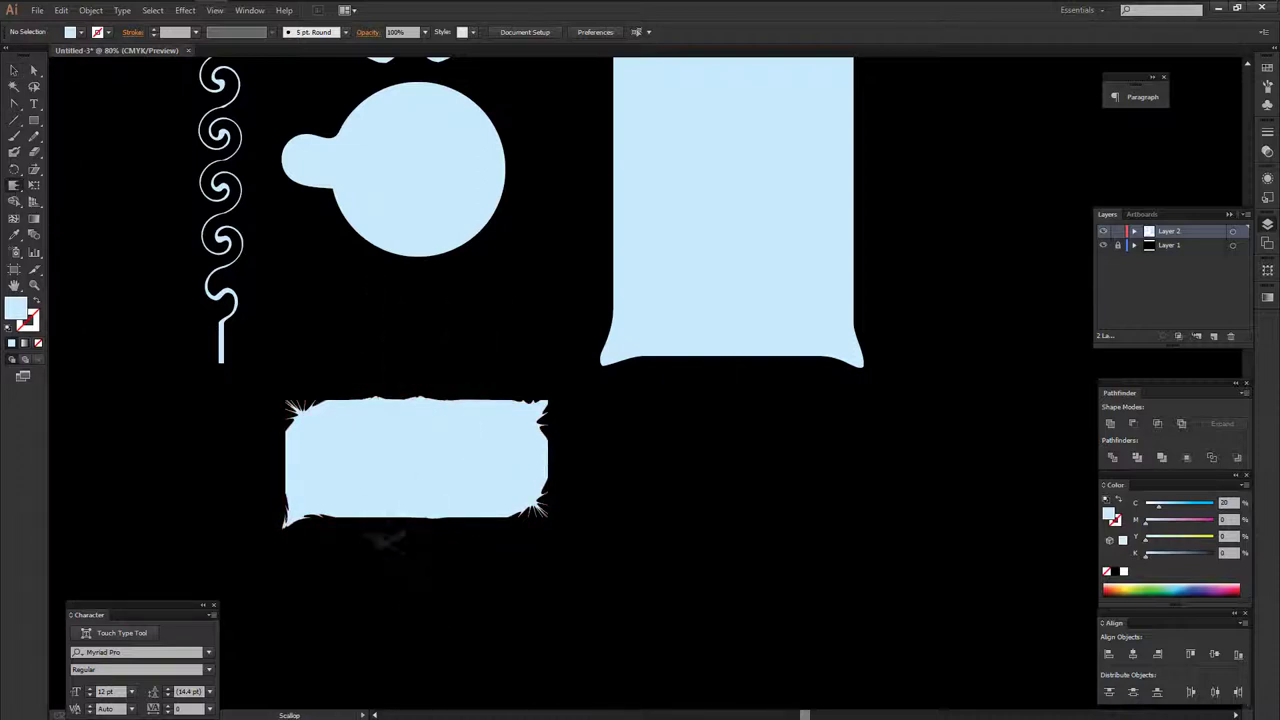
Scallop the tall shape's left, right and bottom edges, then deselect.
click(14, 70)
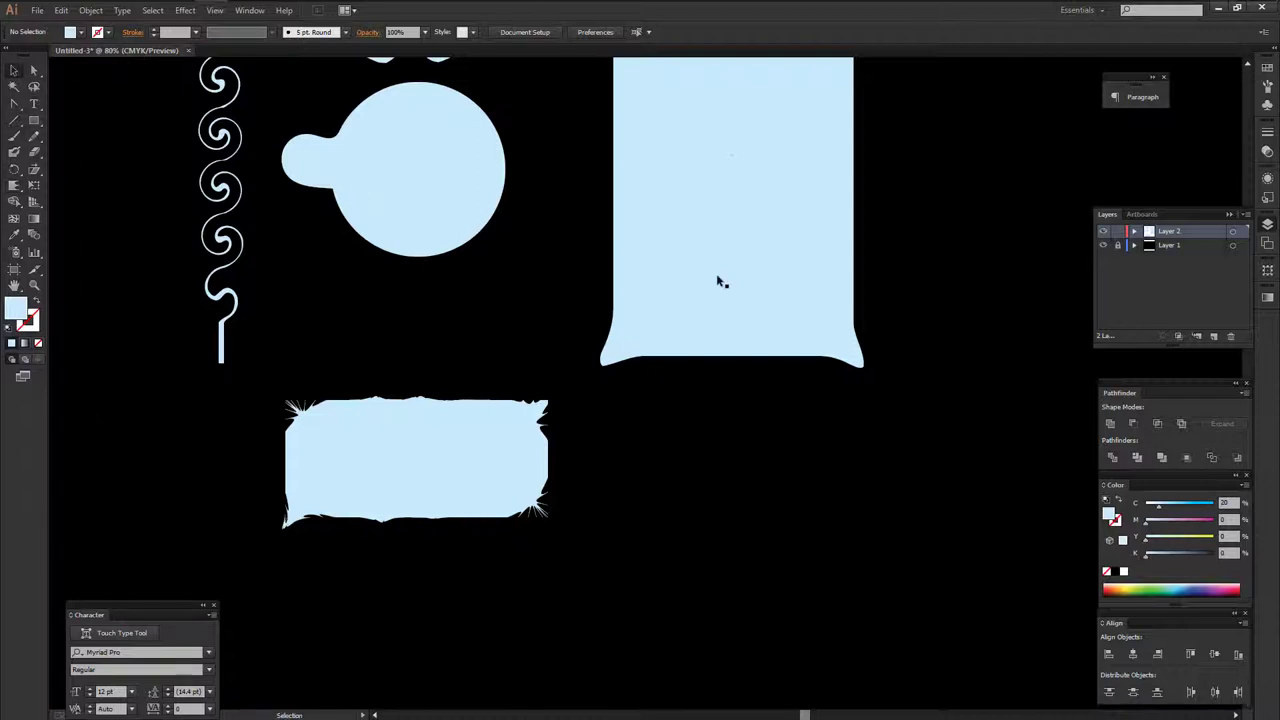
click(716, 273)
scroll(630, 324, up, 5)
click(13, 187)
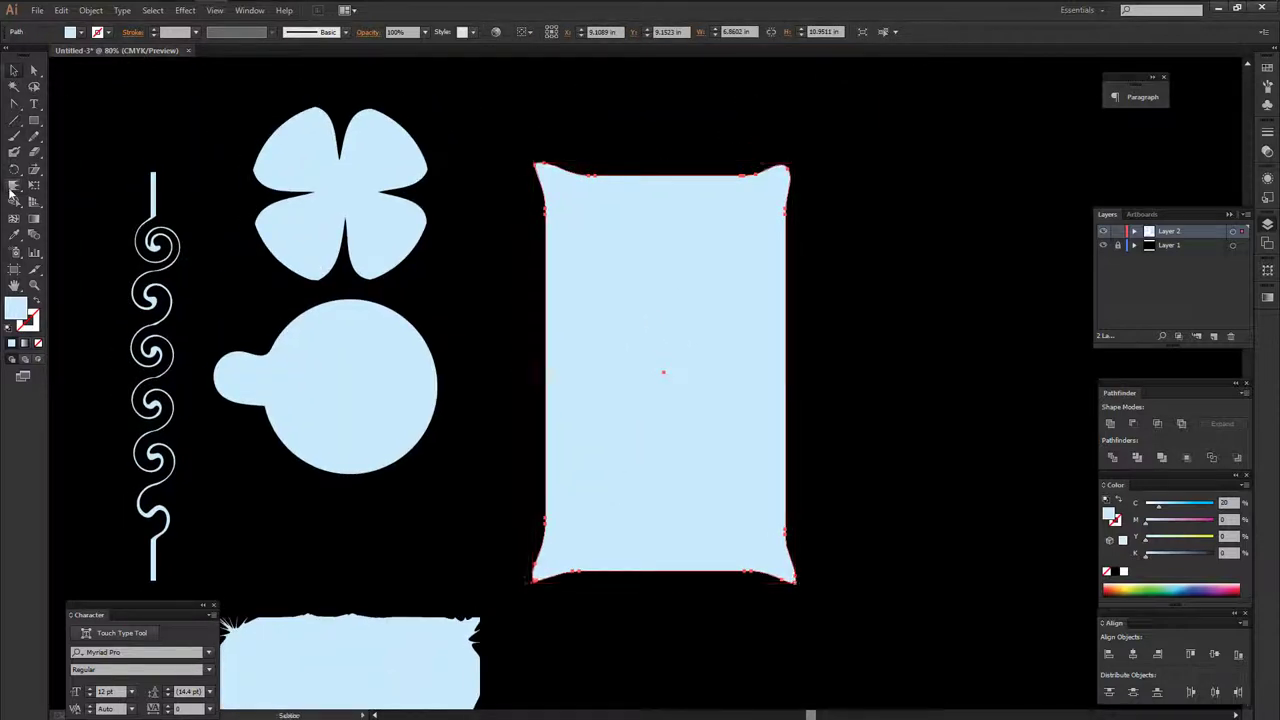
drag(550, 280, 540, 510)
mouse_move(790, 460)
mouse_down()
mouse_move(773, 346)
mouse_move(648, 178)
mouse_move(665, 180)
mouse_up()
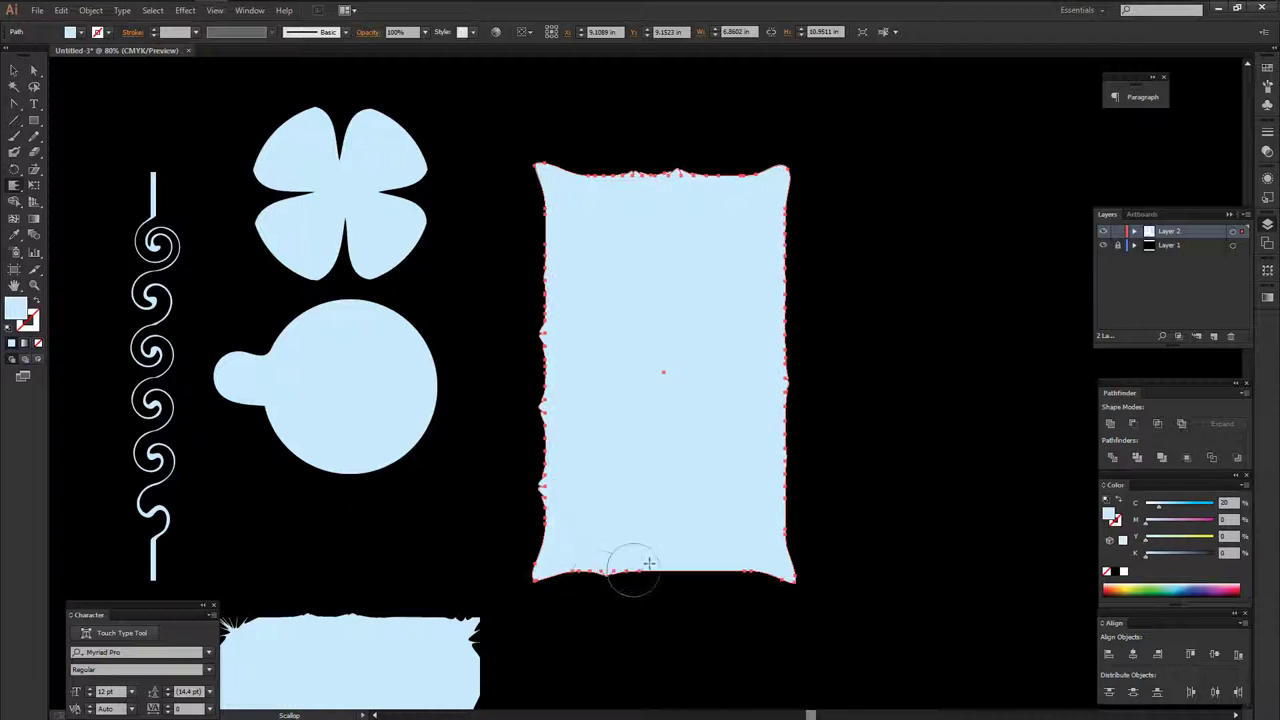
drag(689, 557, 709, 592)
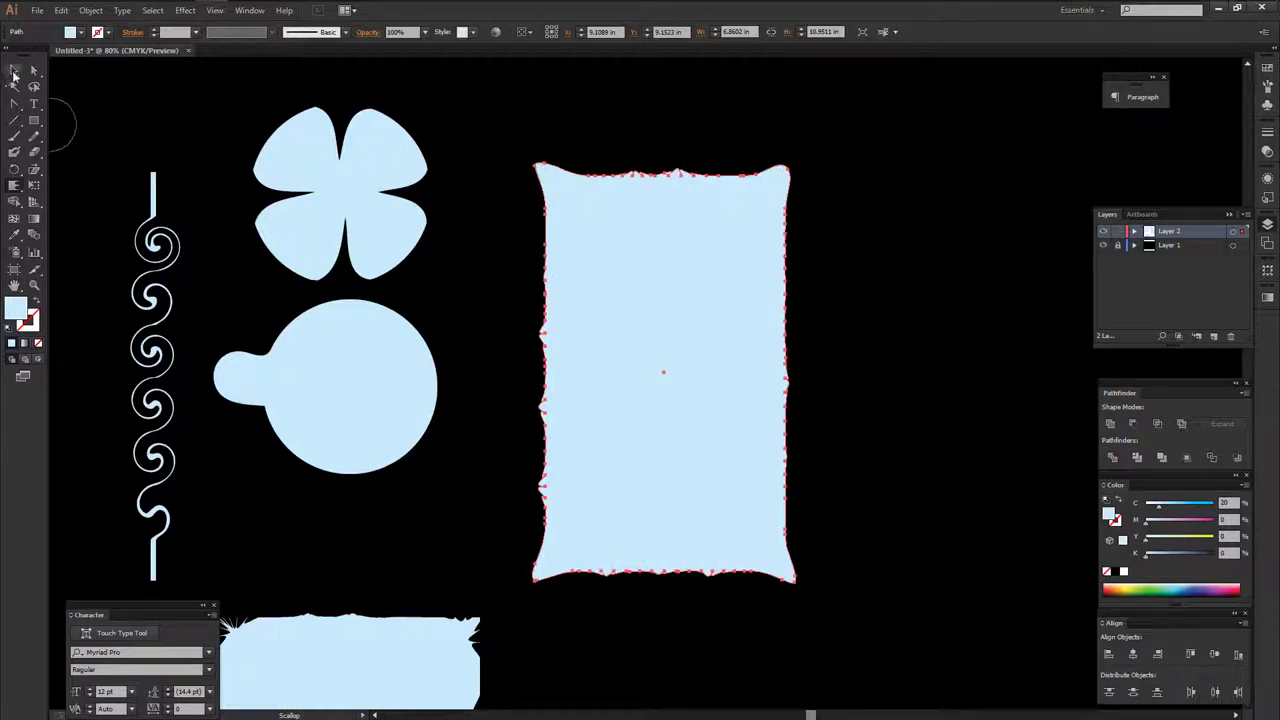
click(13, 75)
click(463, 294)
Move the wide scalloped rectangle slightly lower.
scroll(480, 266, down, 1)
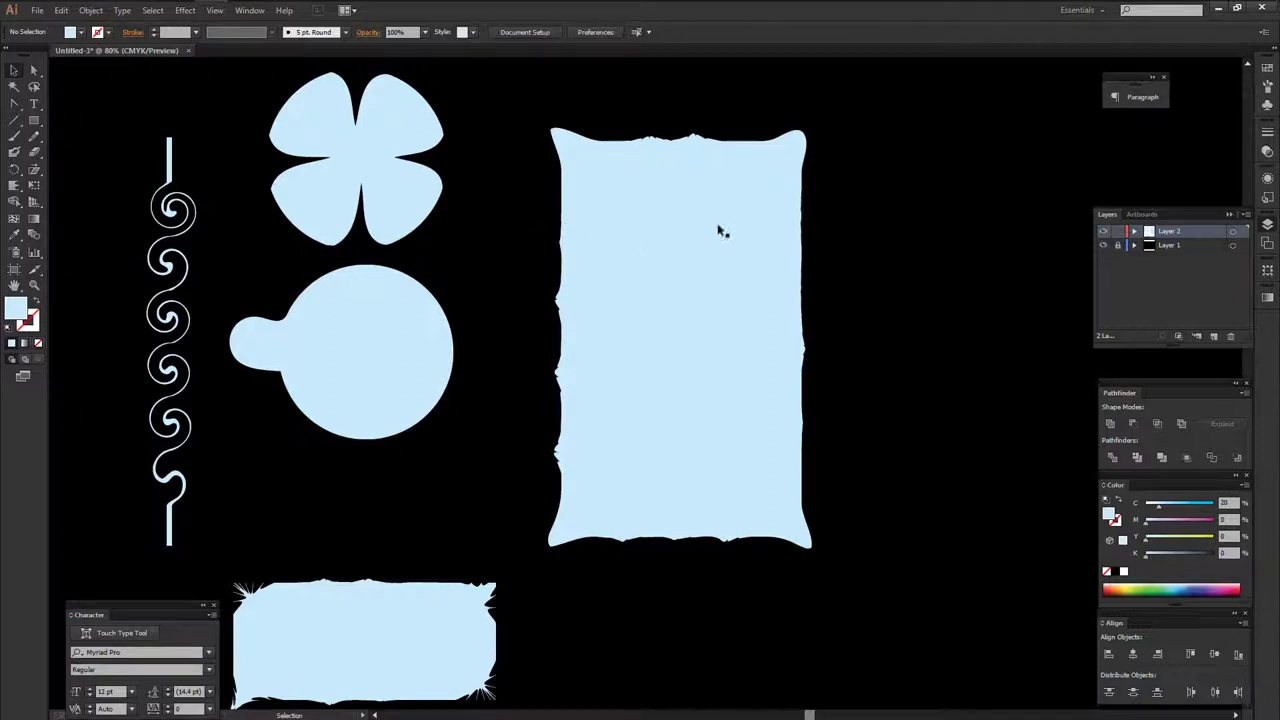
drag(589, 229, 639, 164)
mouse_move(438, 557)
mouse_down()
mouse_move(386, 587)
mouse_move(436, 608)
mouse_up()
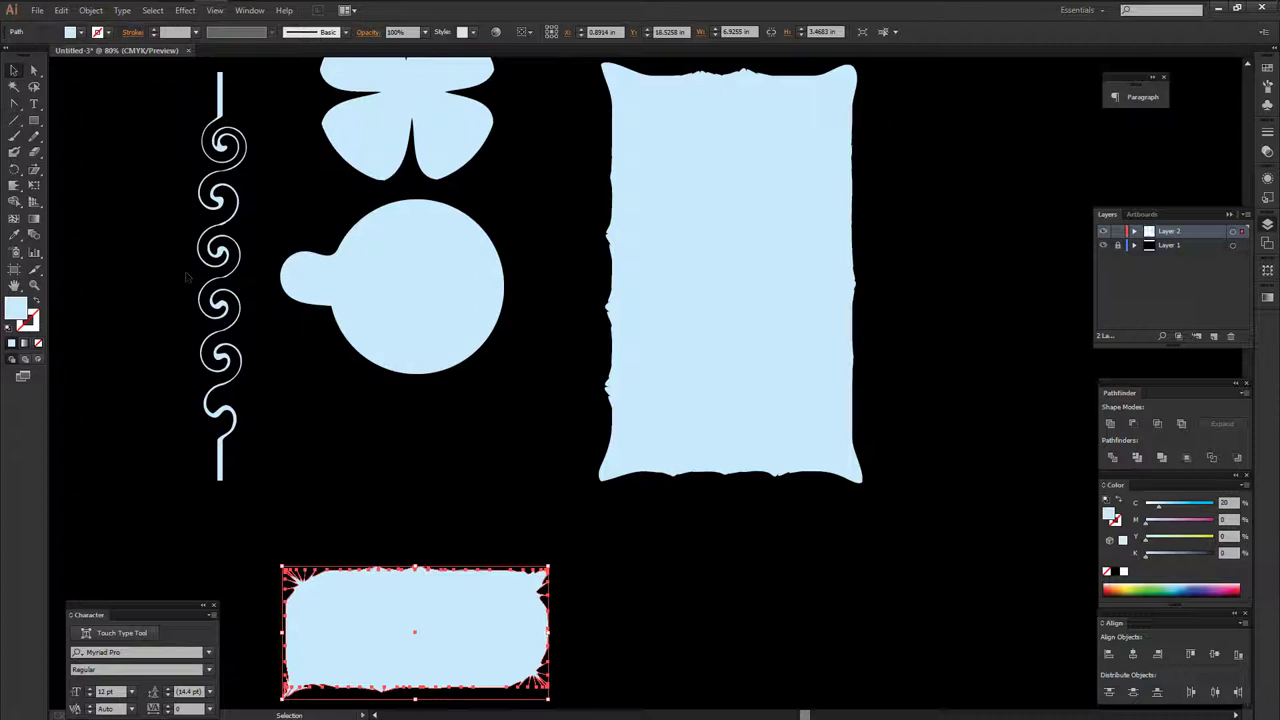
Pick the Crystallize tool and draw a new rectangle on empty canvas.
click(14, 186)
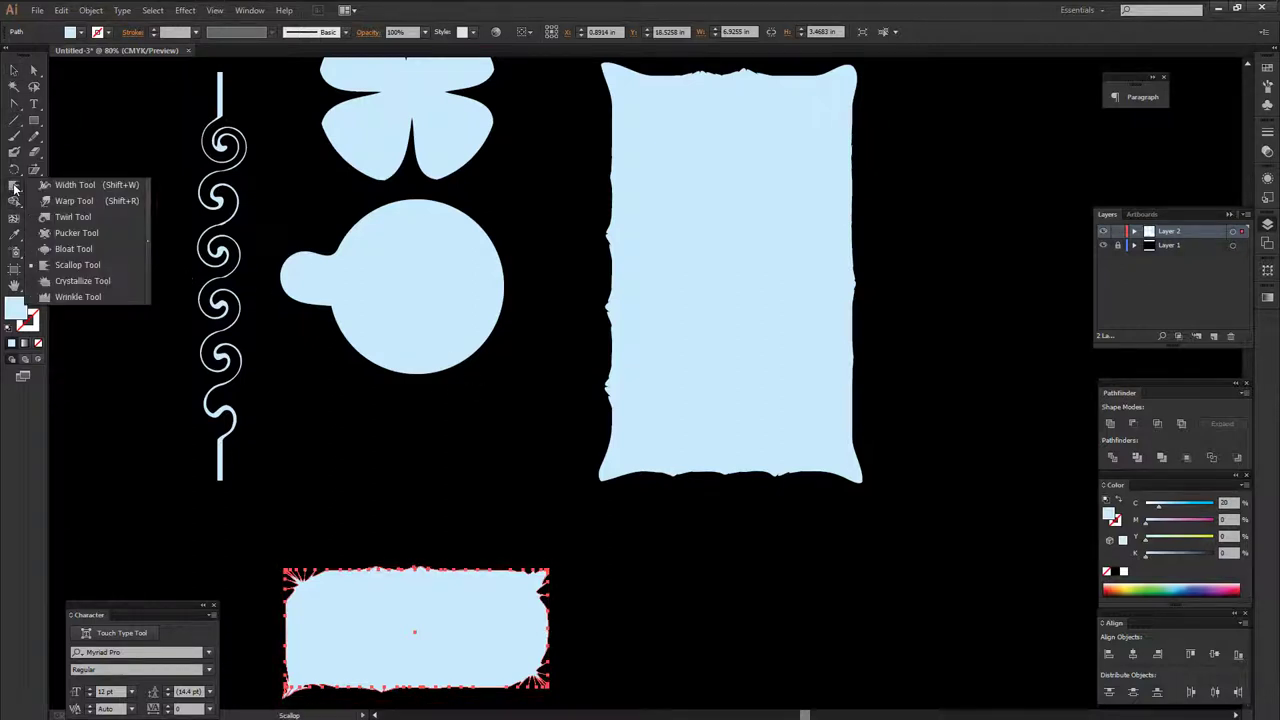
click(103, 281)
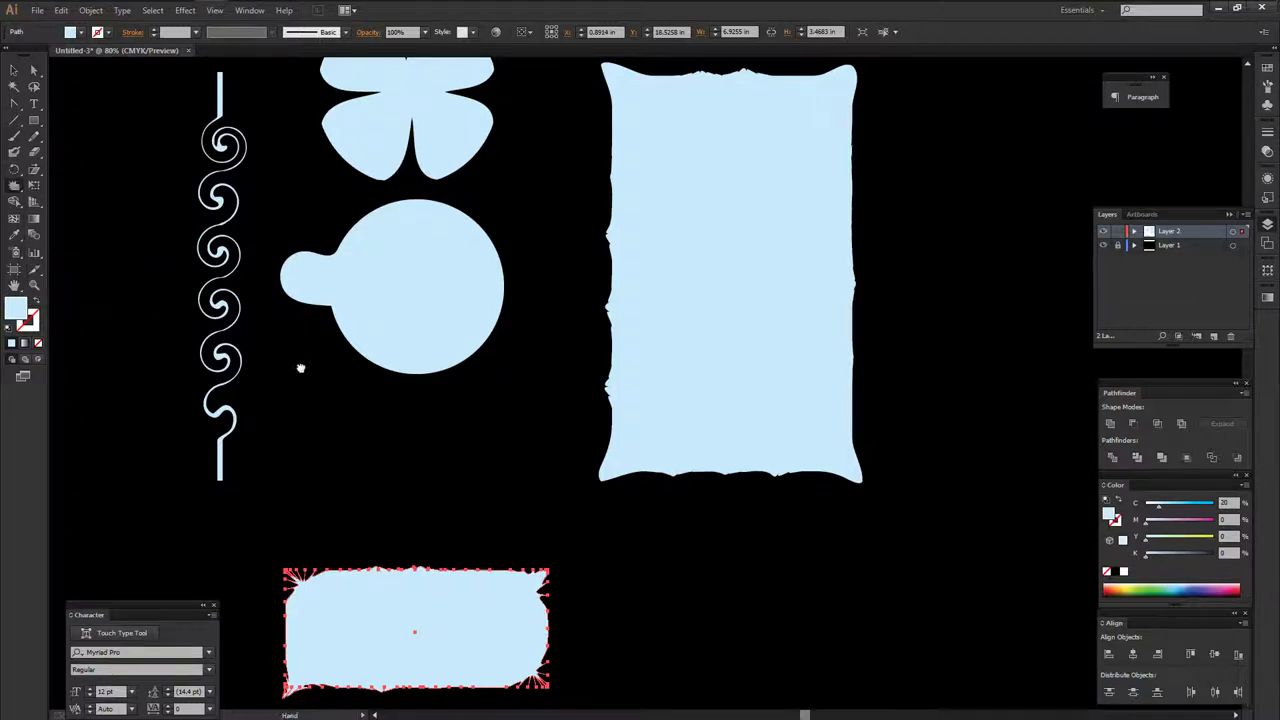
drag(300, 363, 100, 236)
click(34, 119)
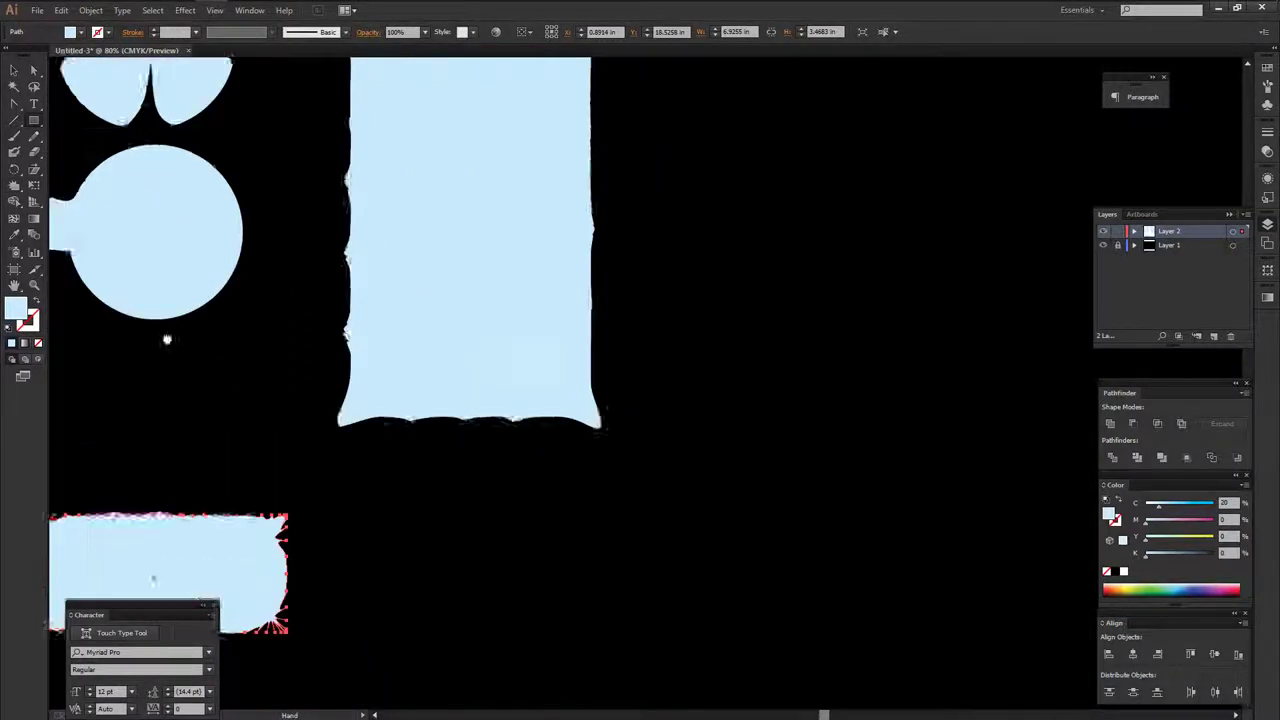
drag(233, 266, 88, 386)
mouse_move(565, 213)
mouse_down()
mouse_move(853, 413)
mouse_move(909, 374)
mouse_up()
drag(757, 346, 691, 410)
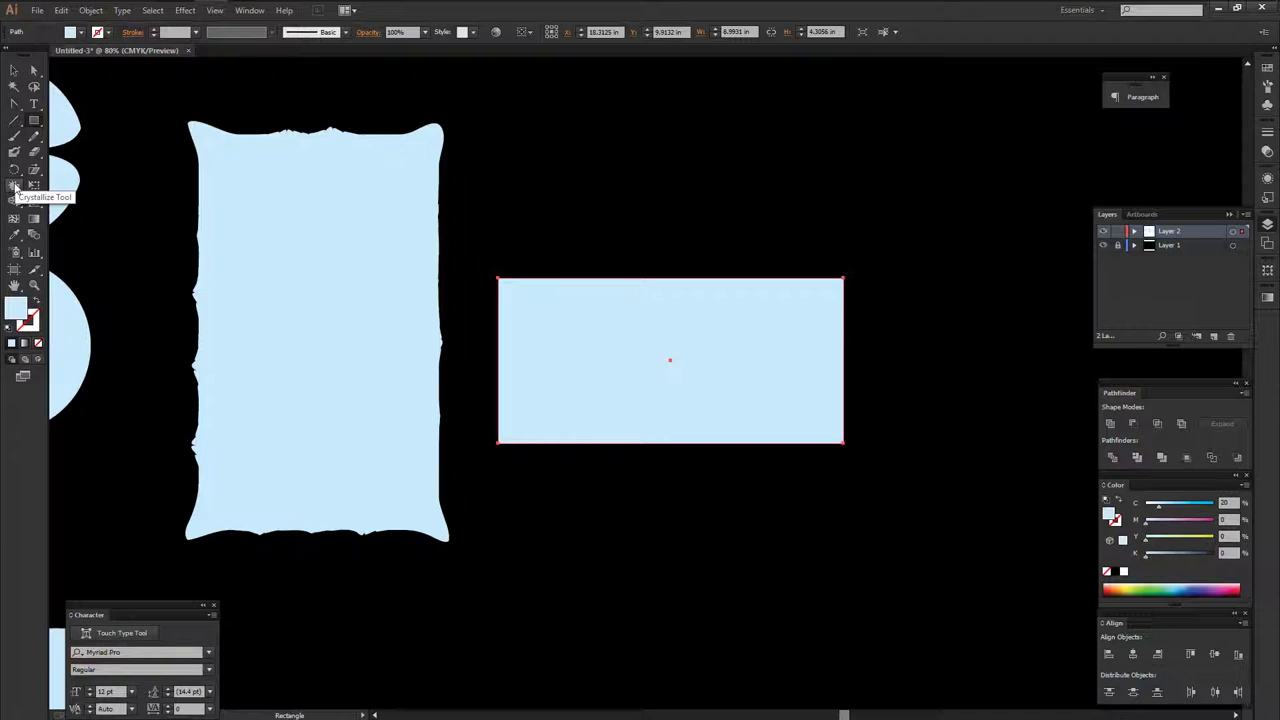
click(15, 186)
drag(455, 371, 324, 423)
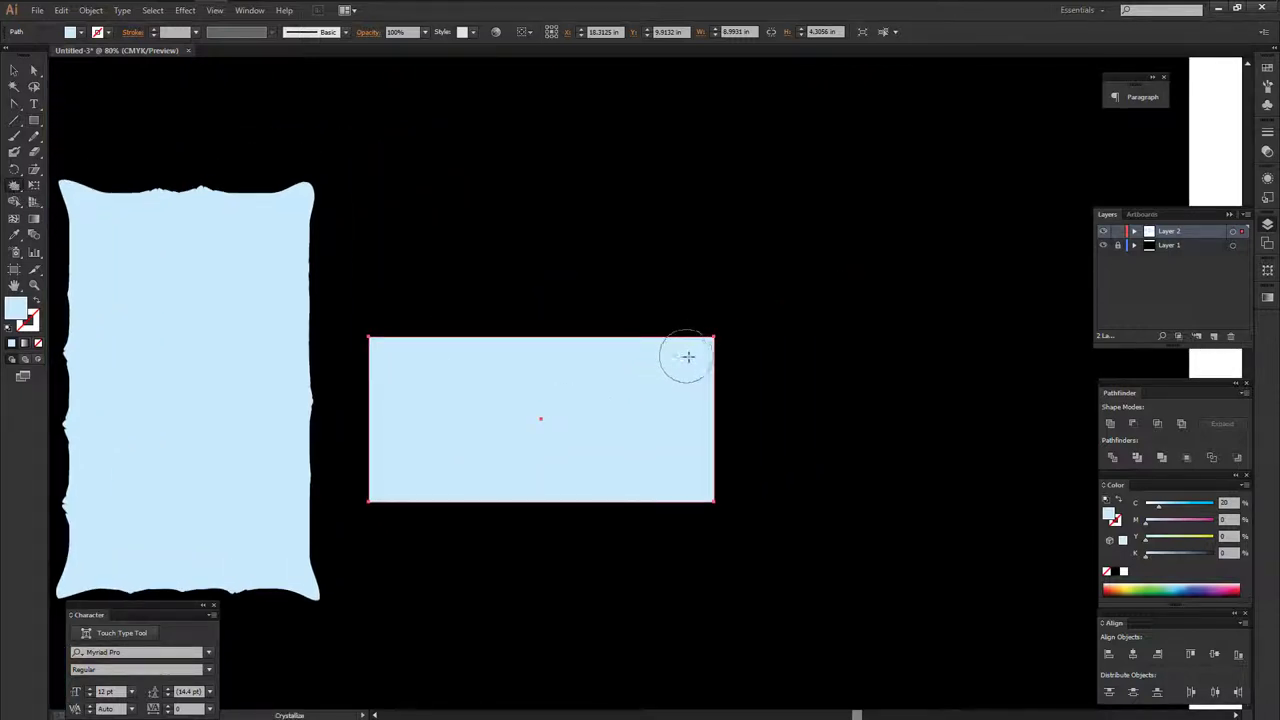
Crystallize spikes onto the rectangle's four corners and top-edge centre.
drag(688, 354, 714, 338)
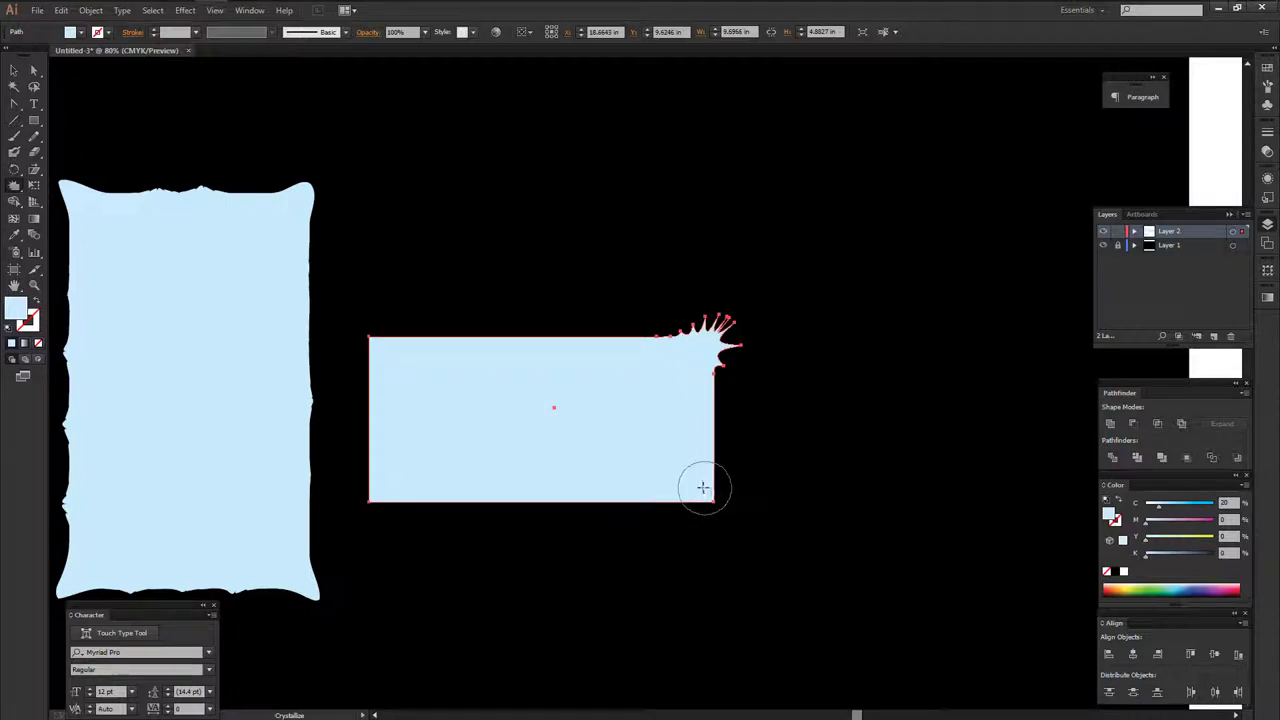
drag(703, 486, 713, 503)
drag(380, 349, 365, 334)
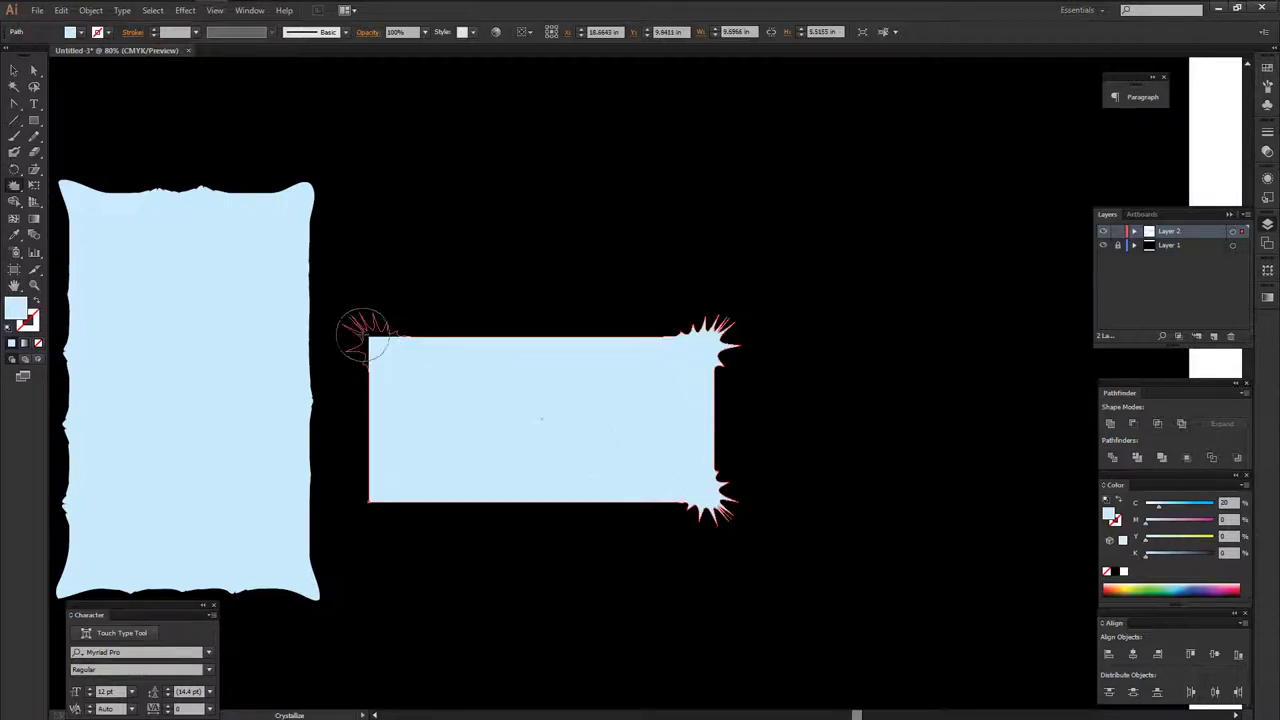
drag(395, 519, 371, 495)
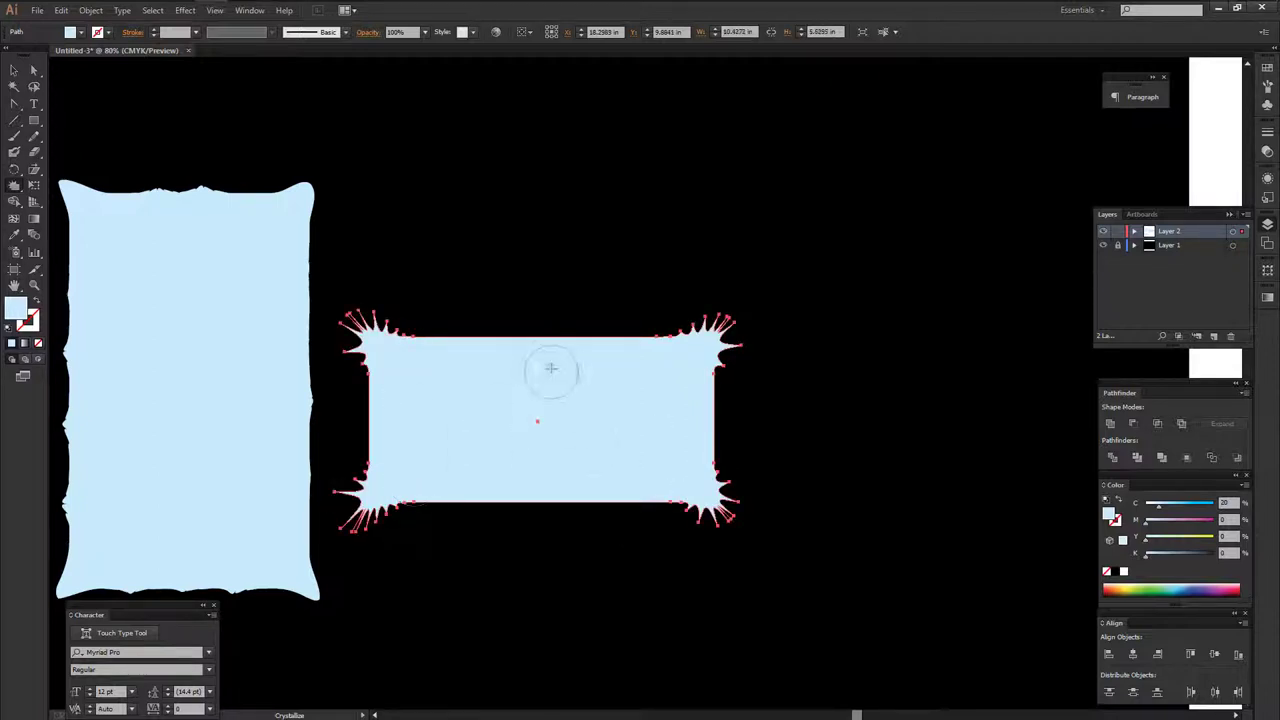
mouse_move(537, 348)
mouse_down()
mouse_move(537, 308)
mouse_move(515, 363)
mouse_up()
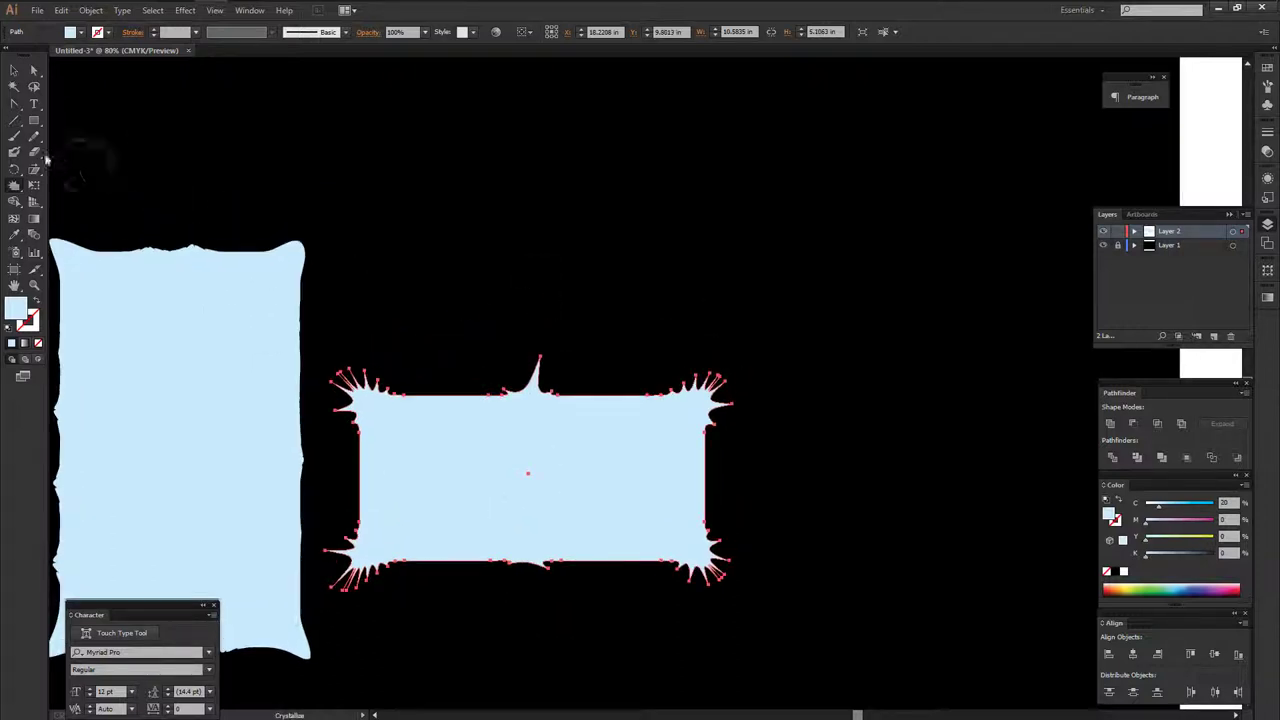
Draw and delete a hexagon, then draw a circle above the spiky rectangle.
drag(33, 119, 100, 164)
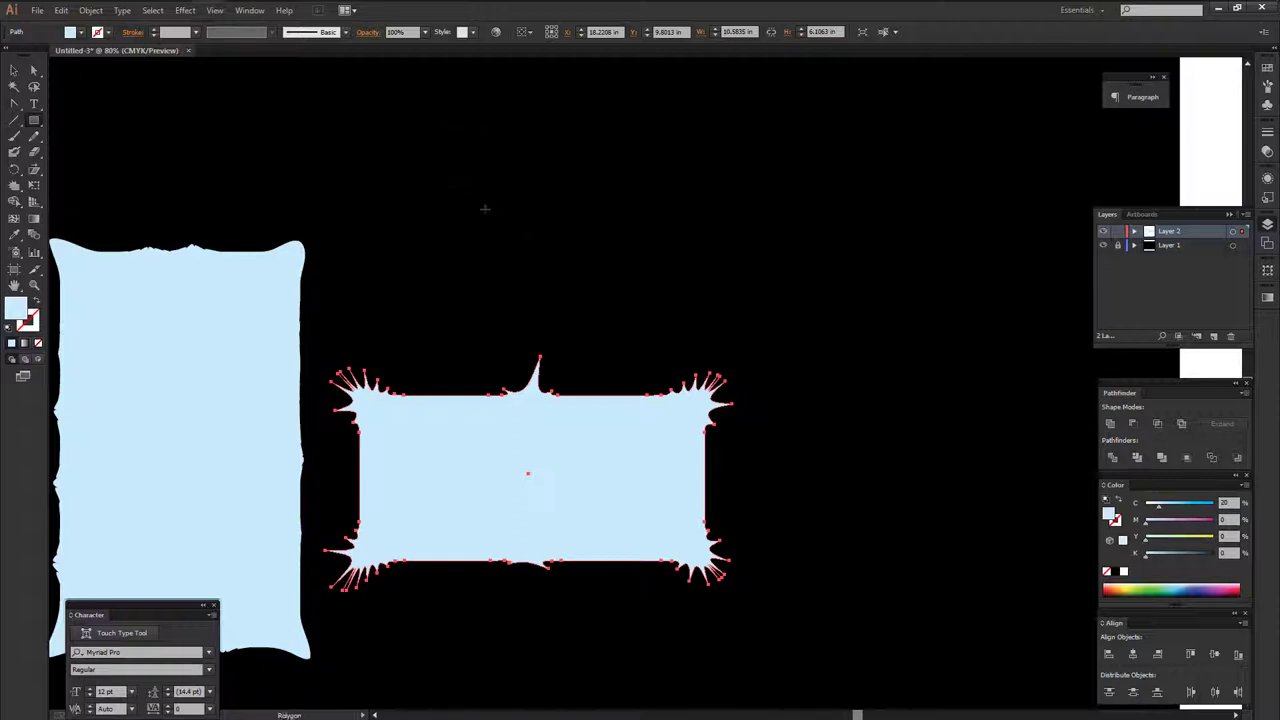
drag(462, 172, 545, 263)
key(Delete)
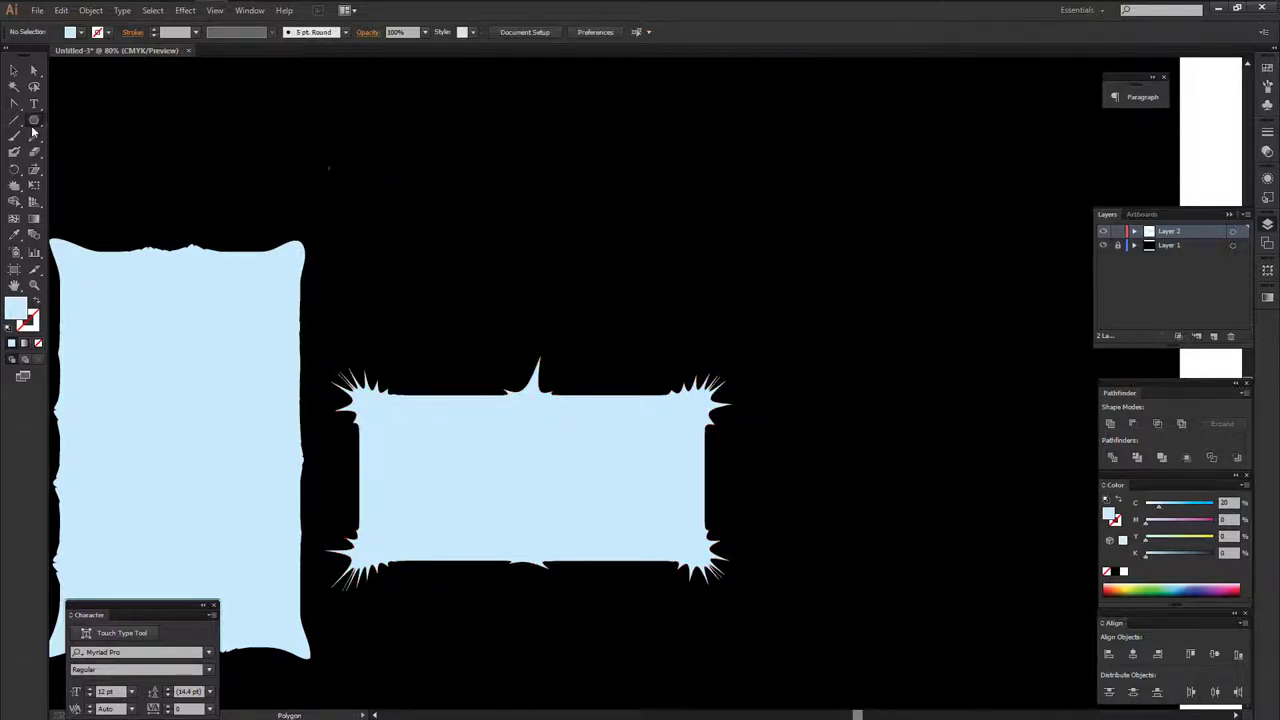
drag(33, 121, 100, 149)
drag(580, 303, 593, 301)
Crystallize spikes onto the circle's top and upper-right edge.
key(v)
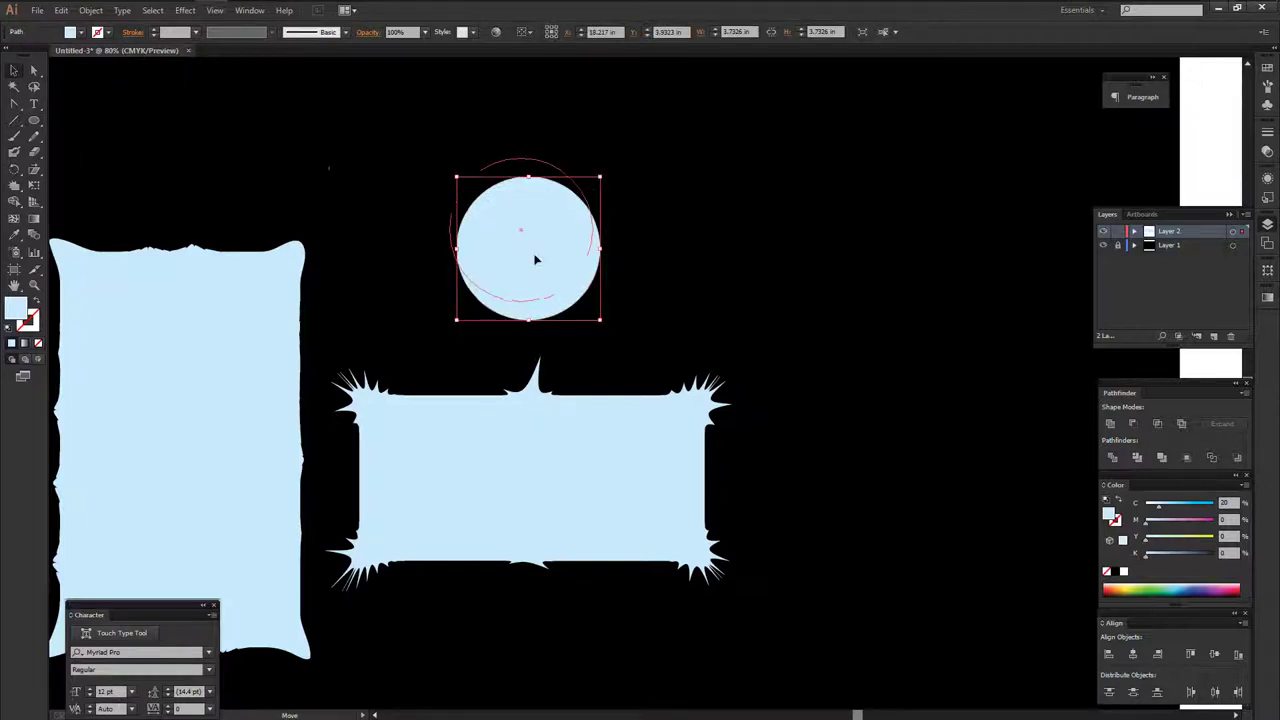
click(12, 190)
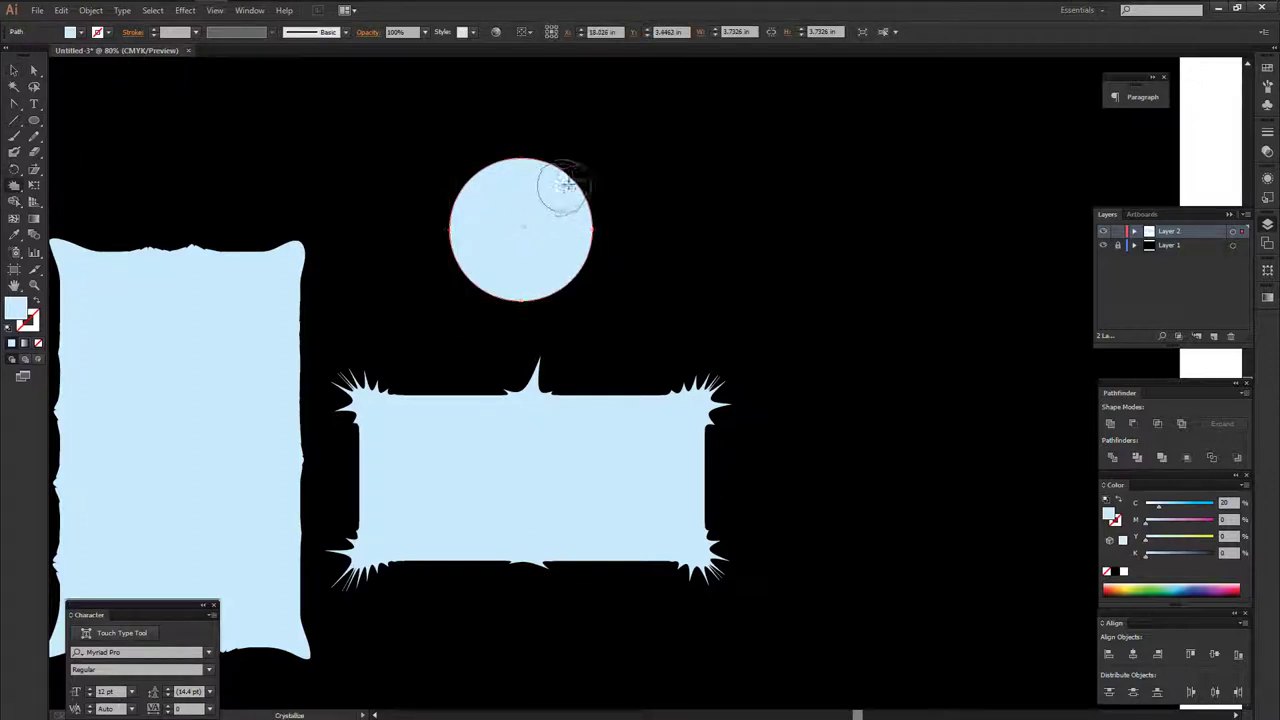
click(587, 177)
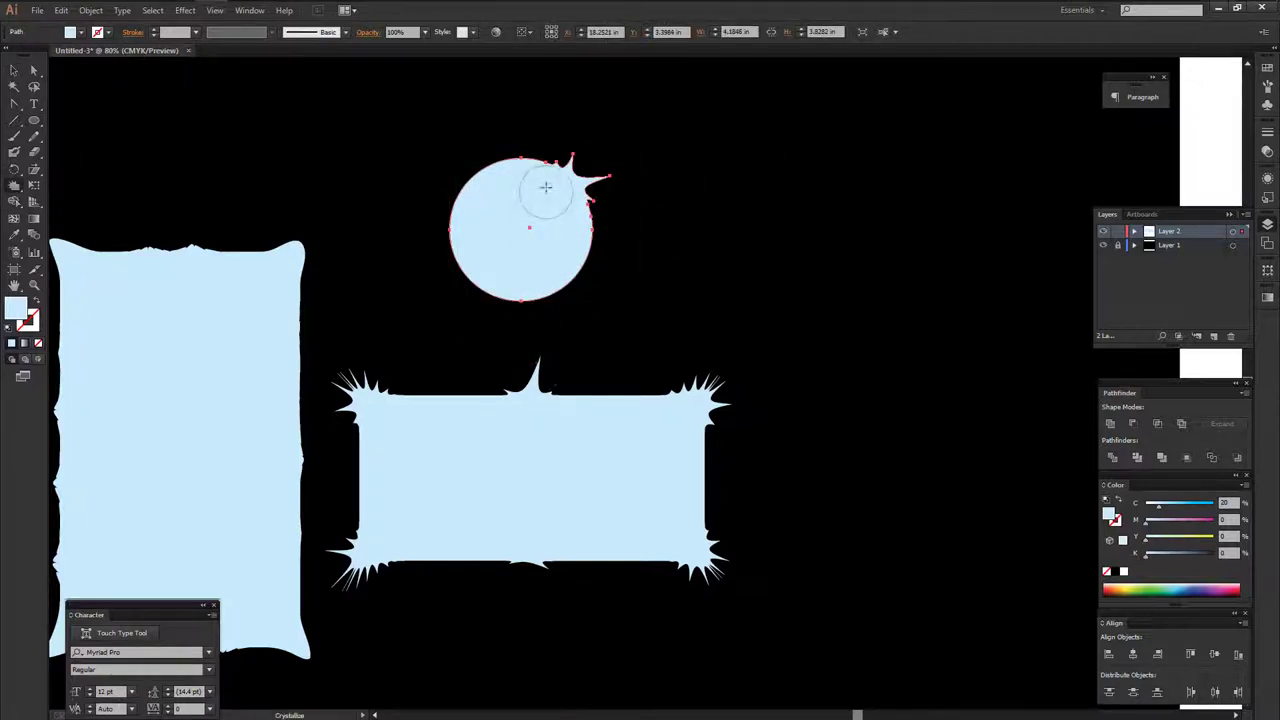
click(548, 135)
click(594, 150)
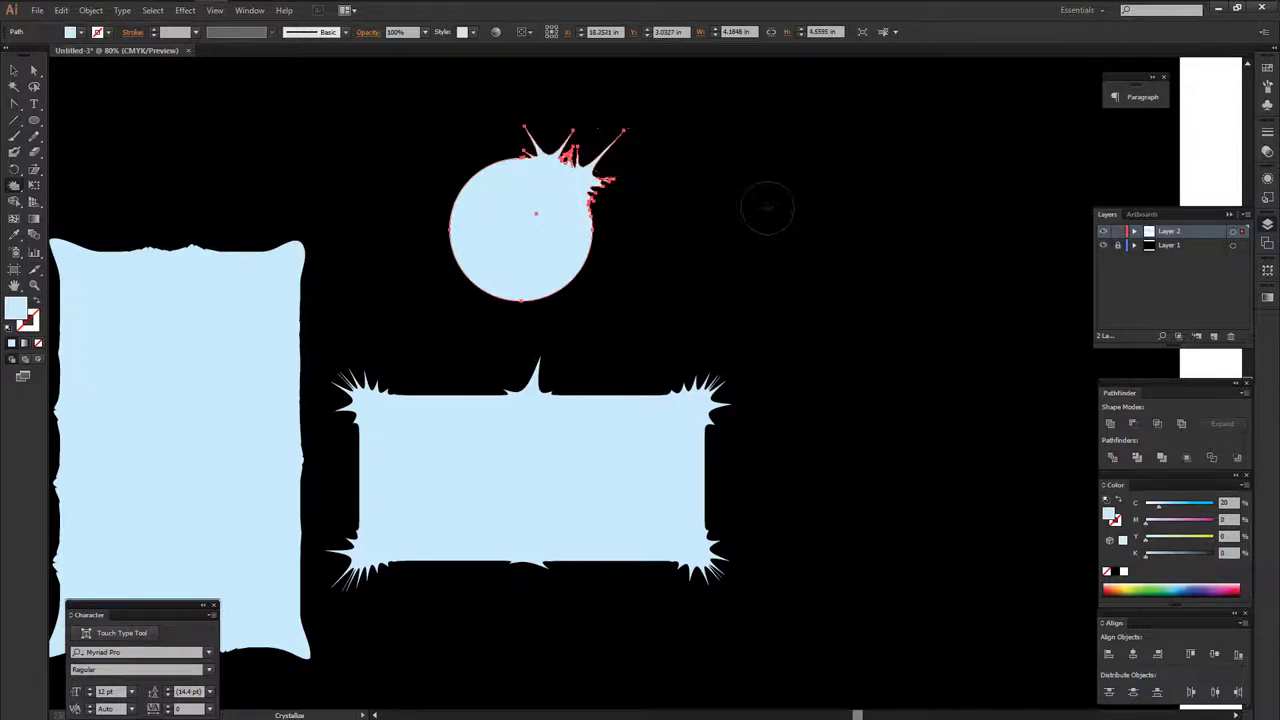
Reposition the spiky circle and give it a white fill.
key(v)
click(323, 149)
drag(323, 149, 491, 151)
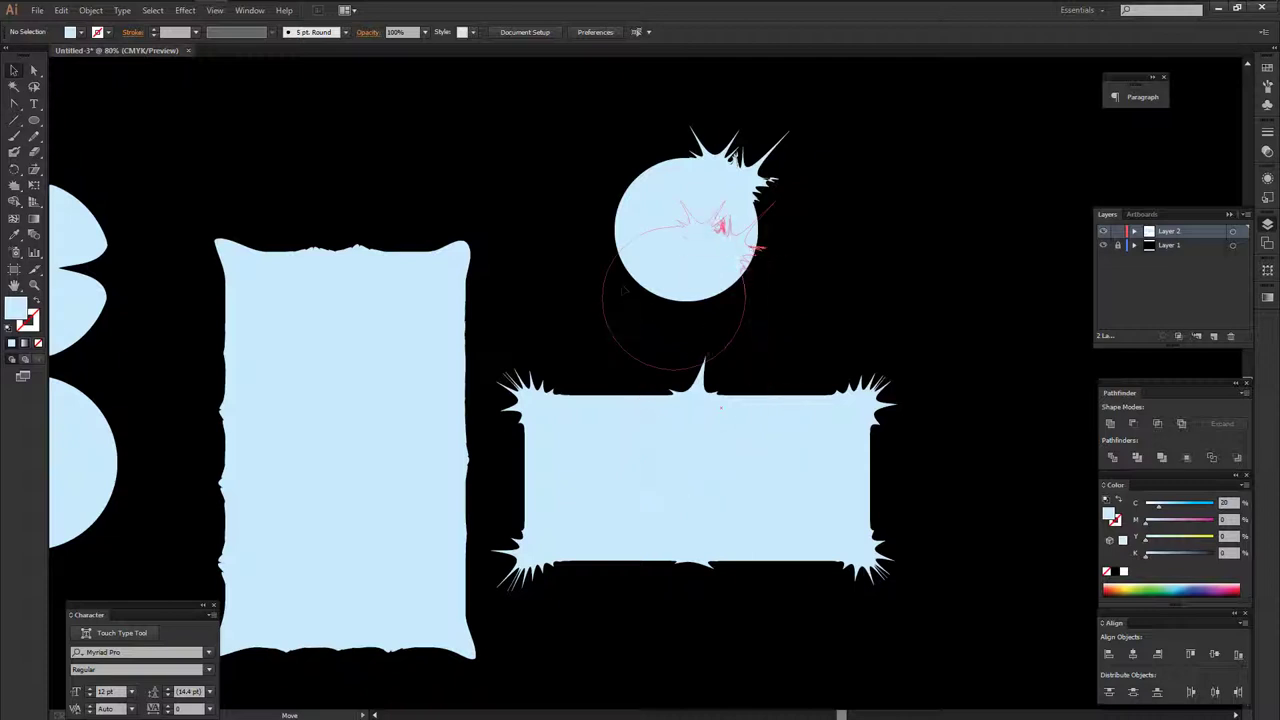
click(625, 275)
drag(613, 283, 672, 262)
drag(767, 251, 704, 251)
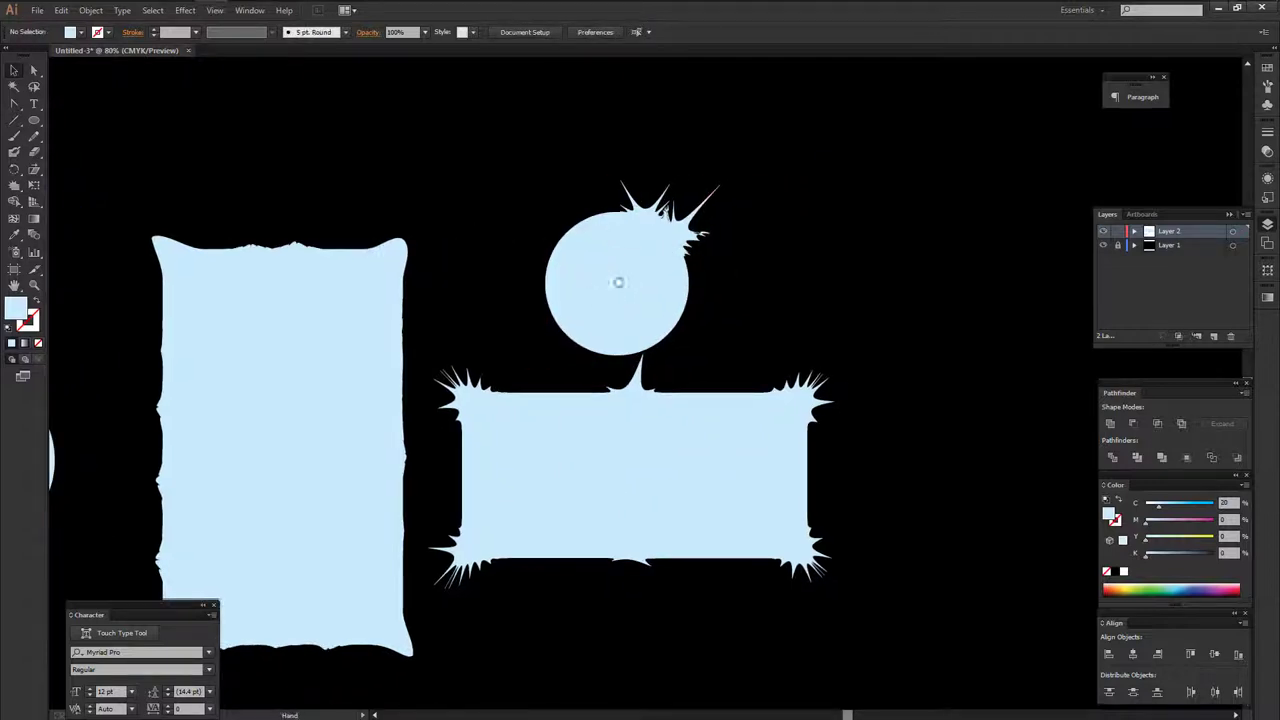
drag(618, 282, 714, 274)
click(714, 289)
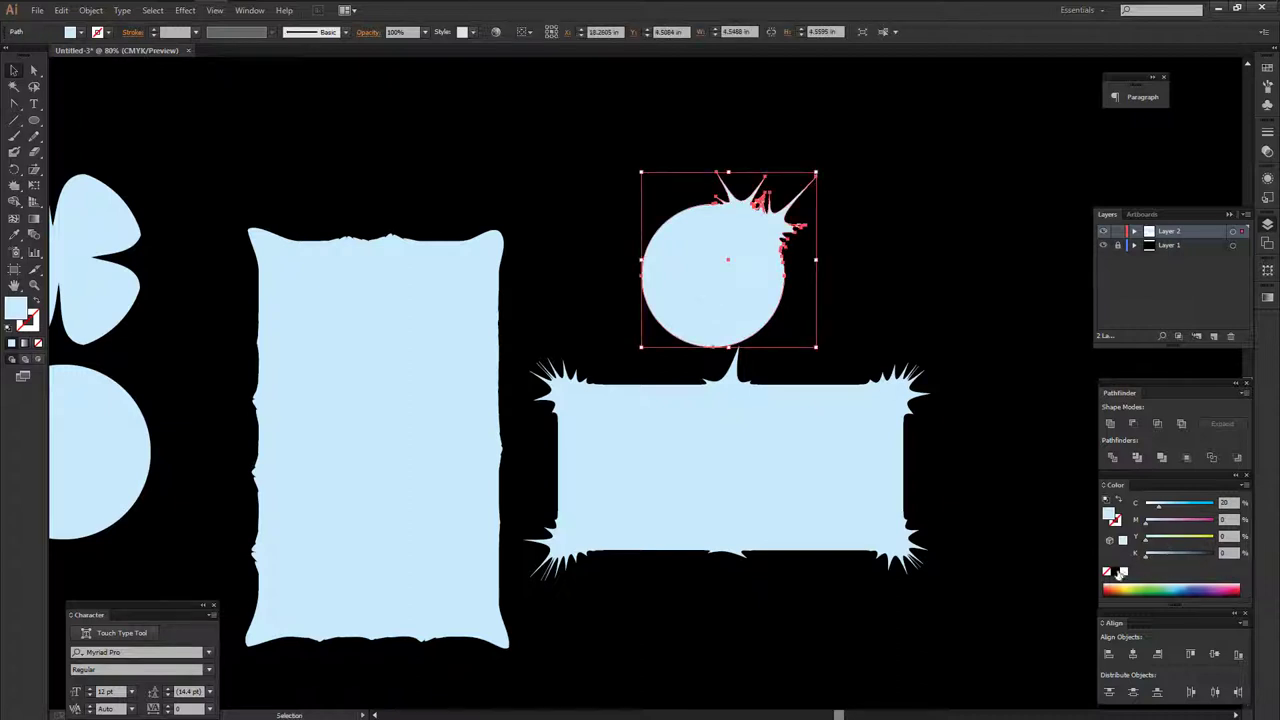
click(1121, 572)
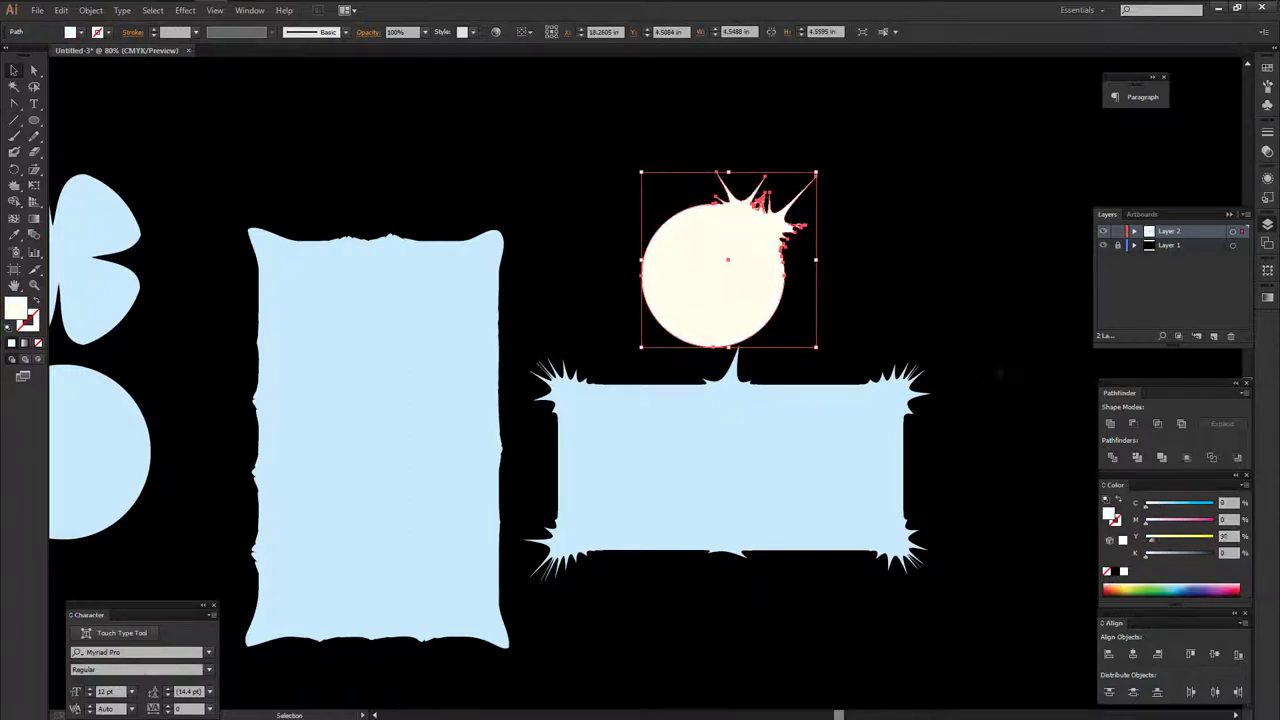
Reposition and deselect the white spiky circle, then browse the liquify and shape tool flyouts.
click(865, 306)
drag(831, 290, 865, 306)
drag(760, 290, 667, 204)
click(504, 190)
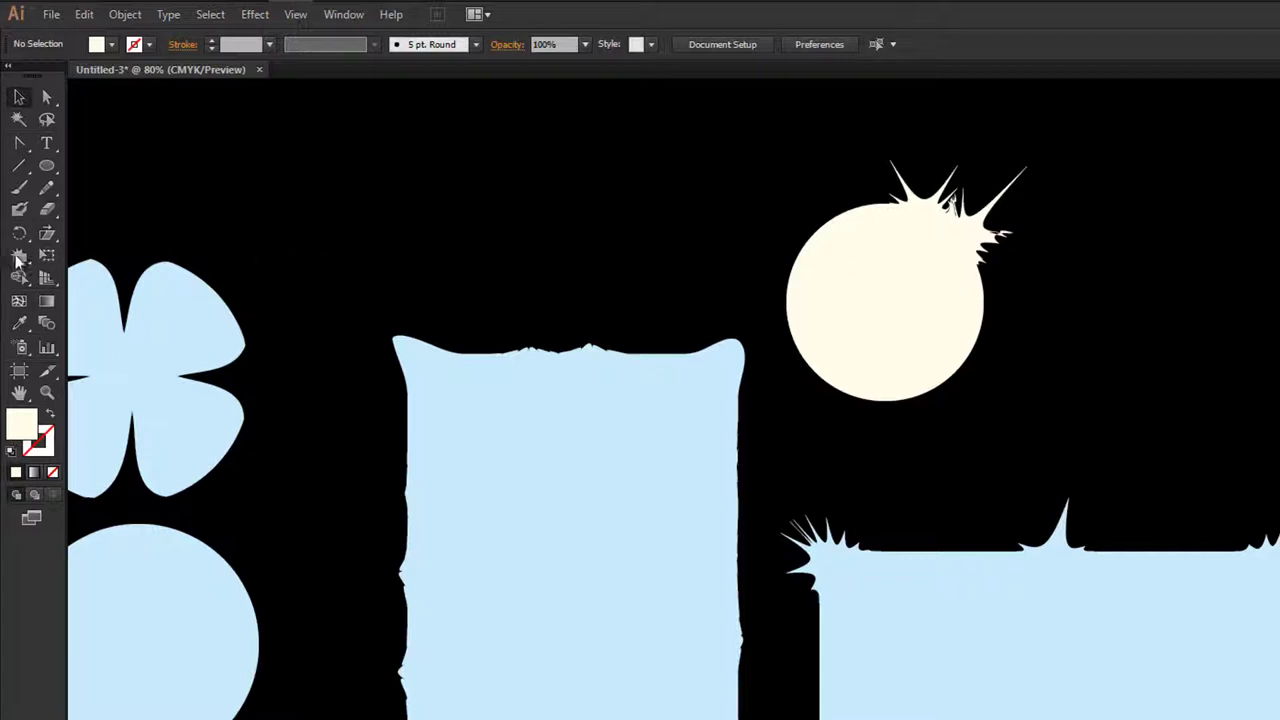
click(19, 255)
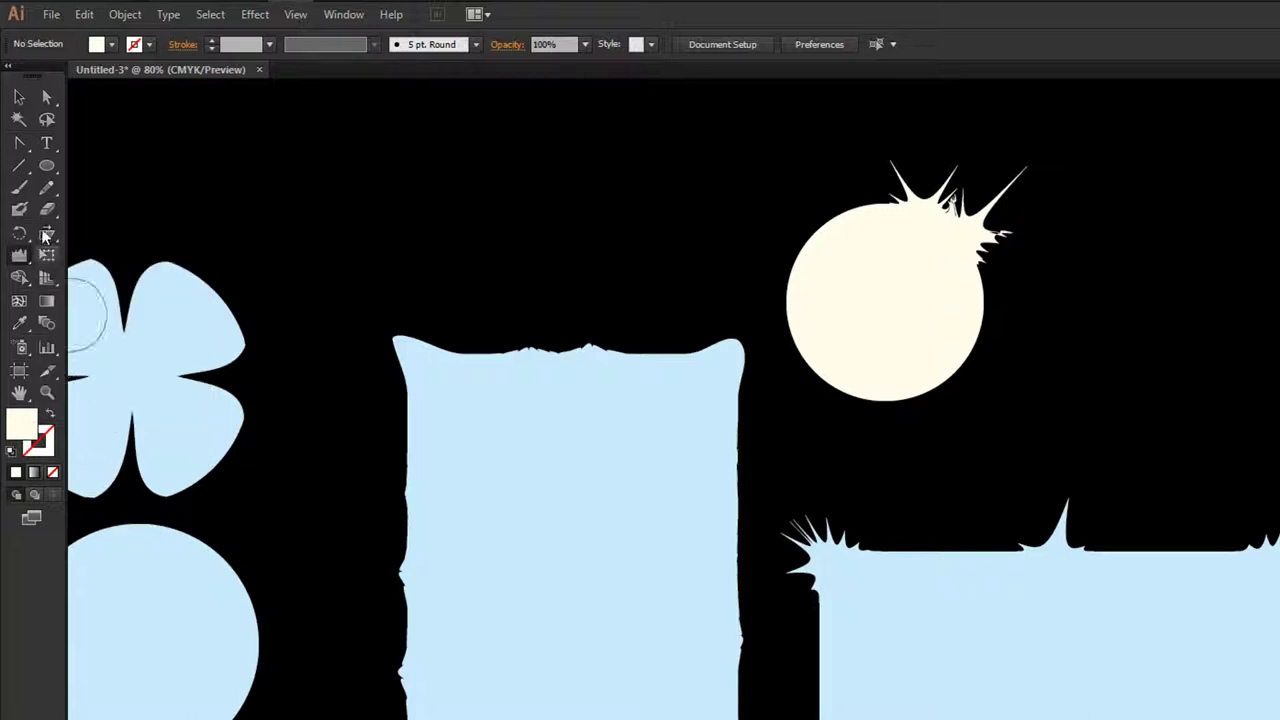
mouse_move(46, 165)
mouse_down()
mouse_move(104, 184)
mouse_move(128, 215)
mouse_up()
Pan left beside the swirl and draw a new circle about 4.31 in across.
drag(586, 403, 881, 411)
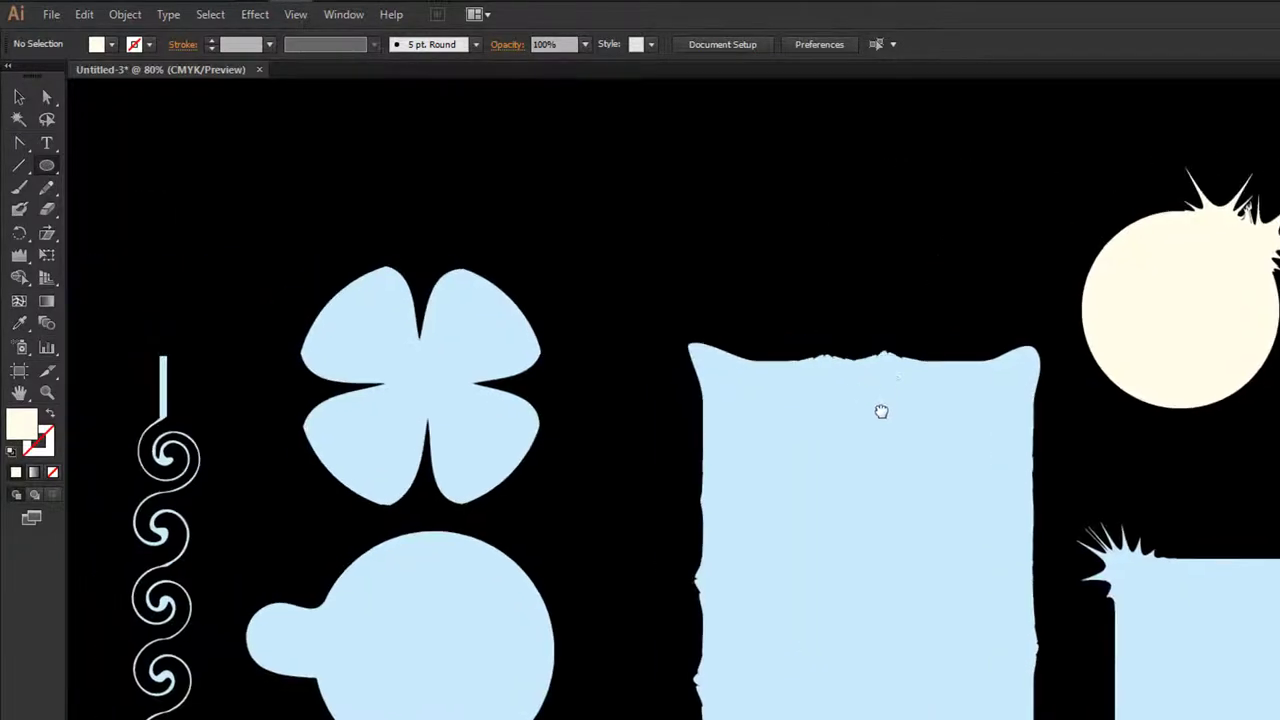
drag(440, 420, 549, 453)
drag(440, 450, 822, 400)
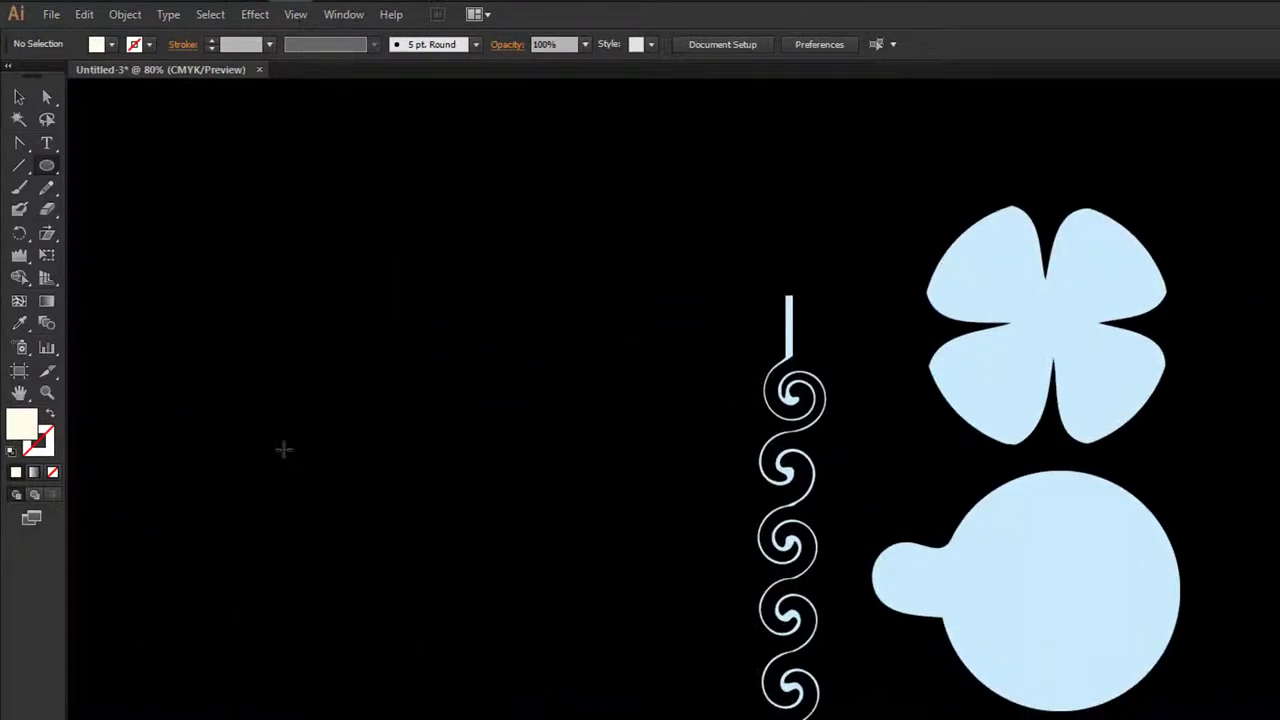
drag(281, 442, 507, 668)
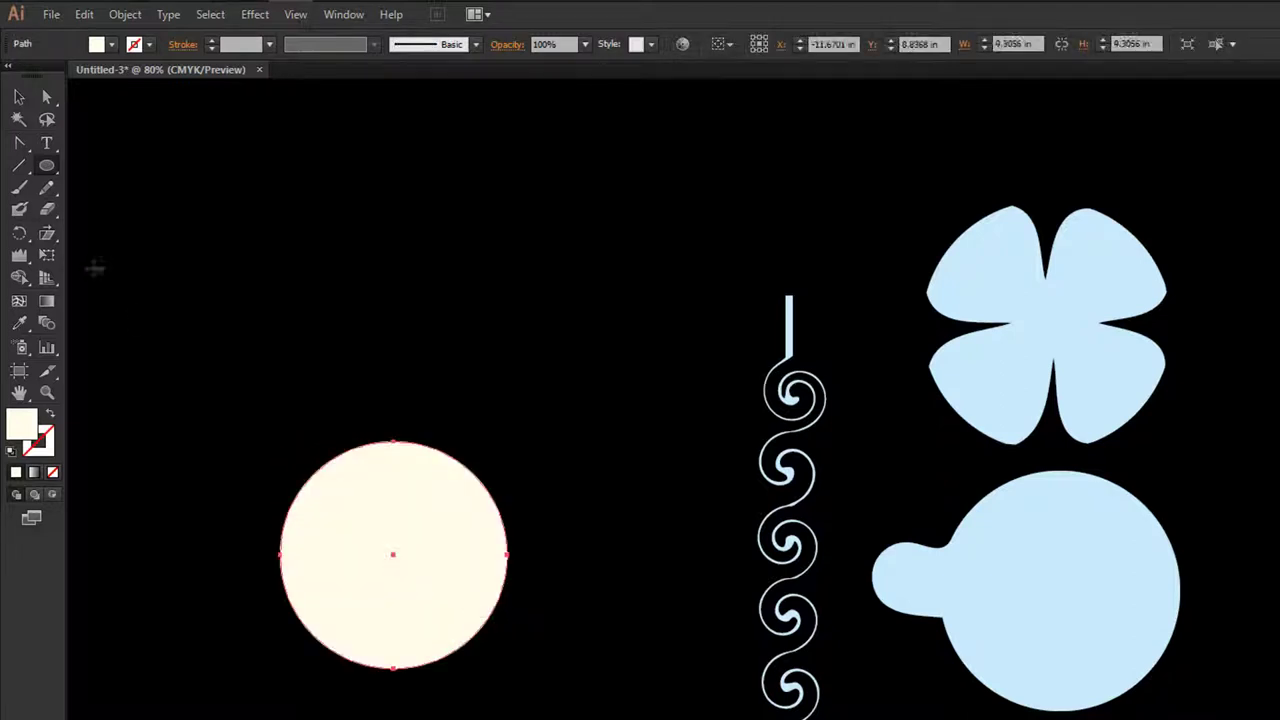
click(19, 96)
mouse_move(340, 447)
mouse_down()
mouse_move(380, 413)
mouse_move(480, 457)
mouse_up()
Wrinkle the circle's top edge, zoom in and out to inspect it, and move it down.
click(20, 258)
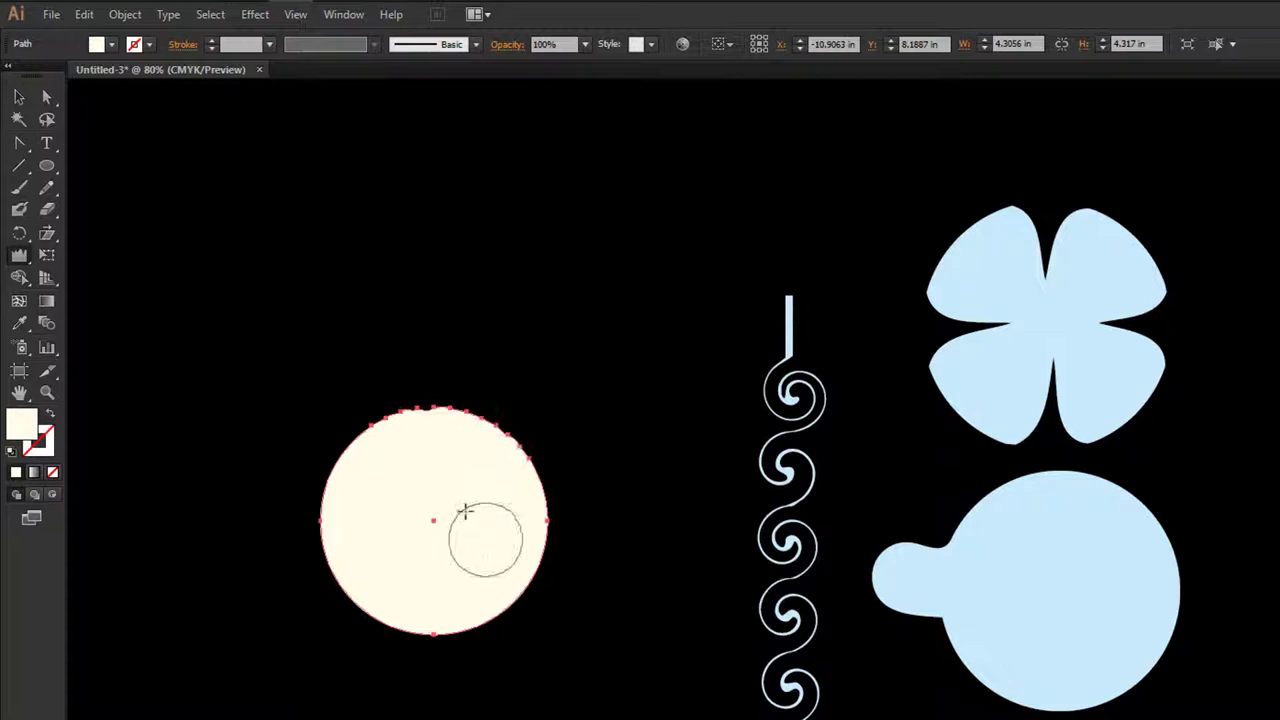
drag(350, 490, 342, 421)
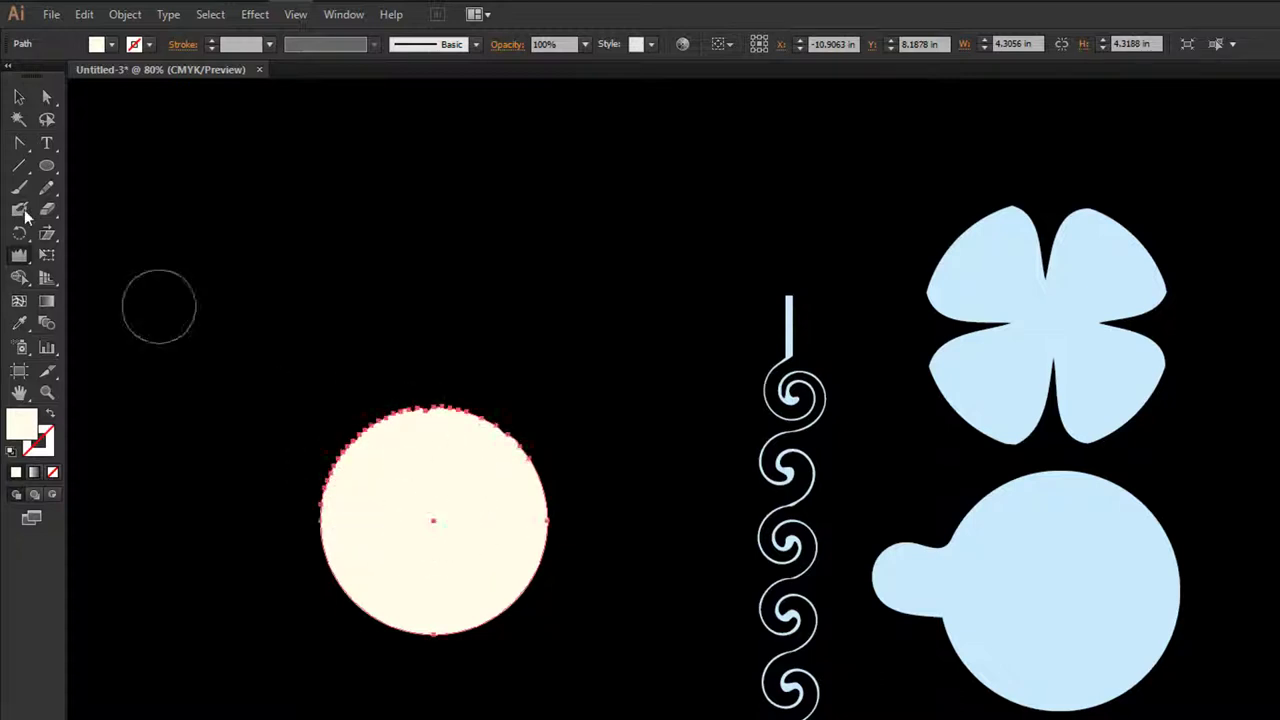
click(19, 96)
click(240, 331)
drag(264, 364, 628, 580)
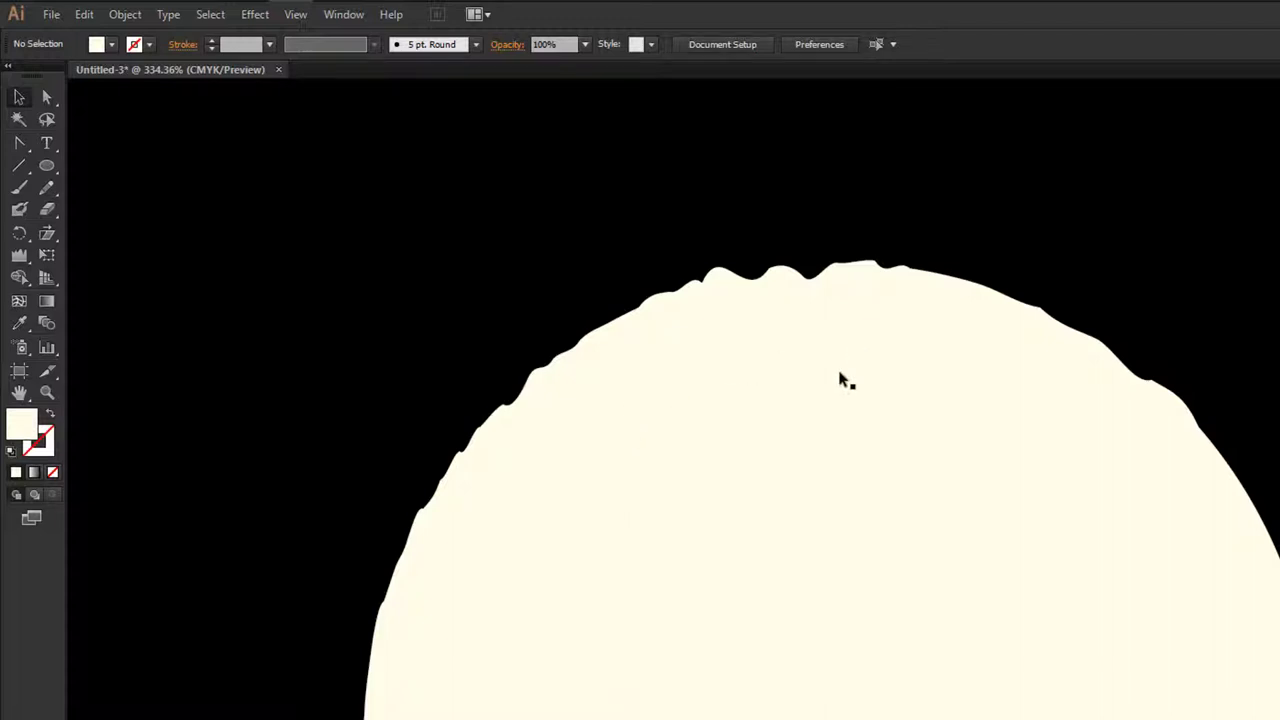
key(ctrl+minus)
key(ctrl+minus)
key(ctrl+minus)
key(ctrl+minus)
key(ctrl+minus)
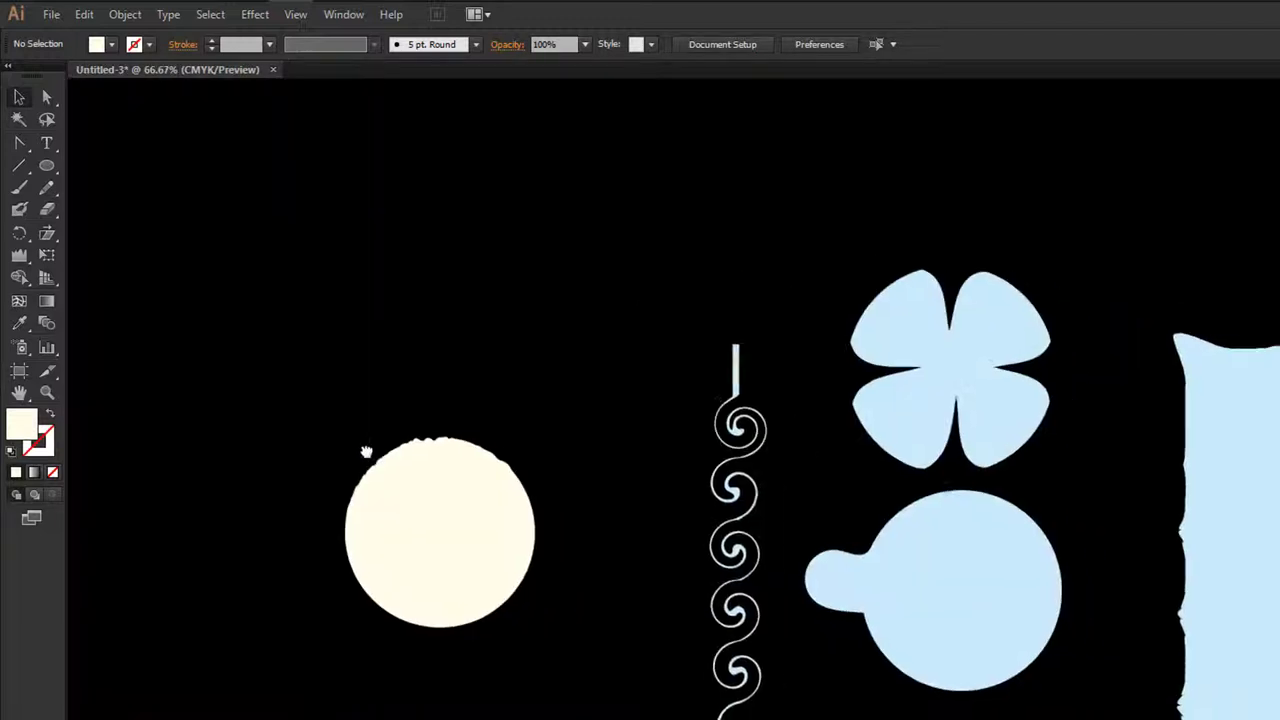
drag(226, 343, 749, 715)
drag(466, 500, 749, 680)
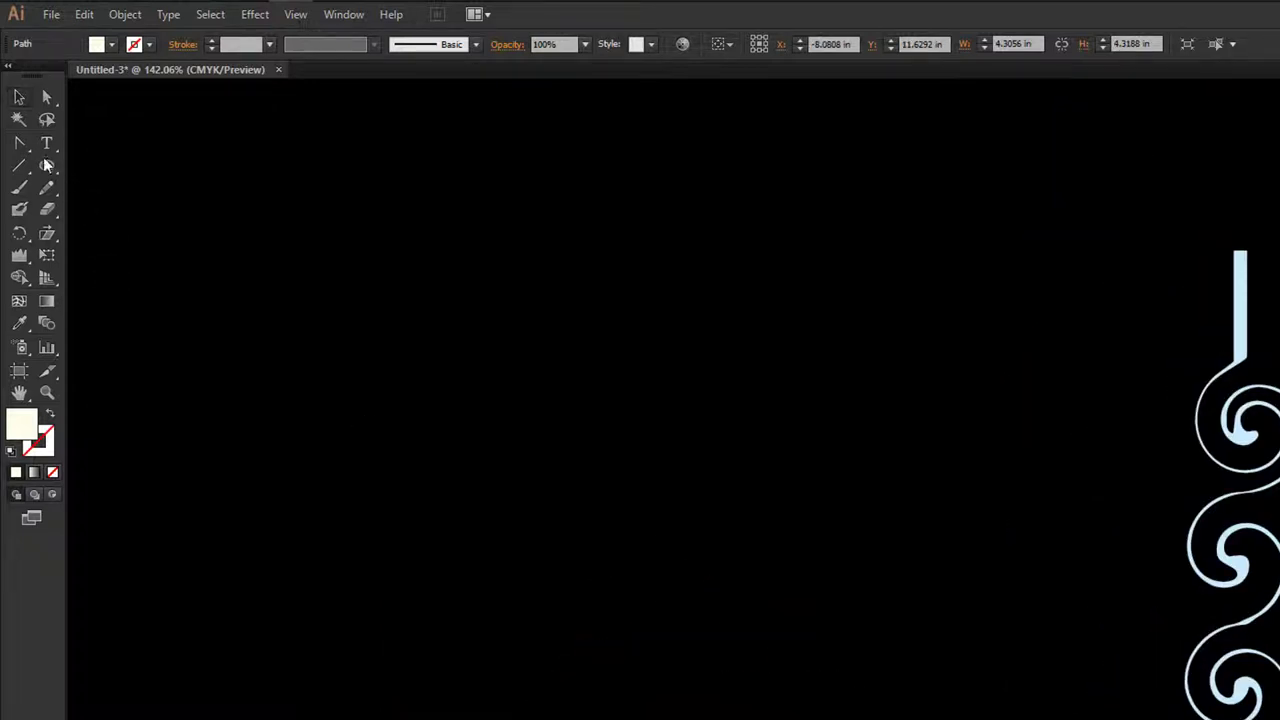
Draw a 6.03 in wide rectangle and wrinkle its whole top edge into small waves.
drag(47, 165, 140, 166)
mouse_move(240, 320)
mouse_down()
mouse_move(806, 584)
mouse_move(808, 605)
mouse_up()
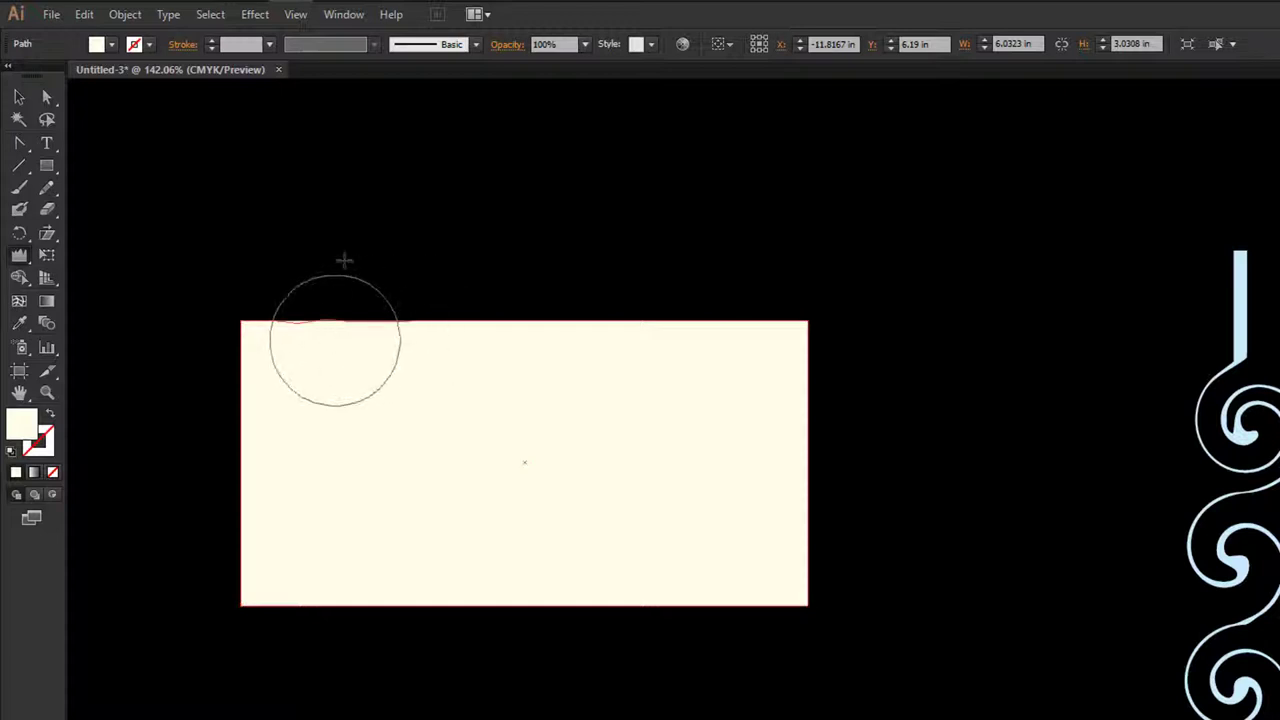
mouse_move(343, 260)
mouse_down()
mouse_move(391, 269)
mouse_move(486, 423)
mouse_up()
mouse_move(637, 372)
mouse_down()
mouse_move(694, 294)
mouse_move(763, 271)
mouse_move(509, 286)
mouse_up()
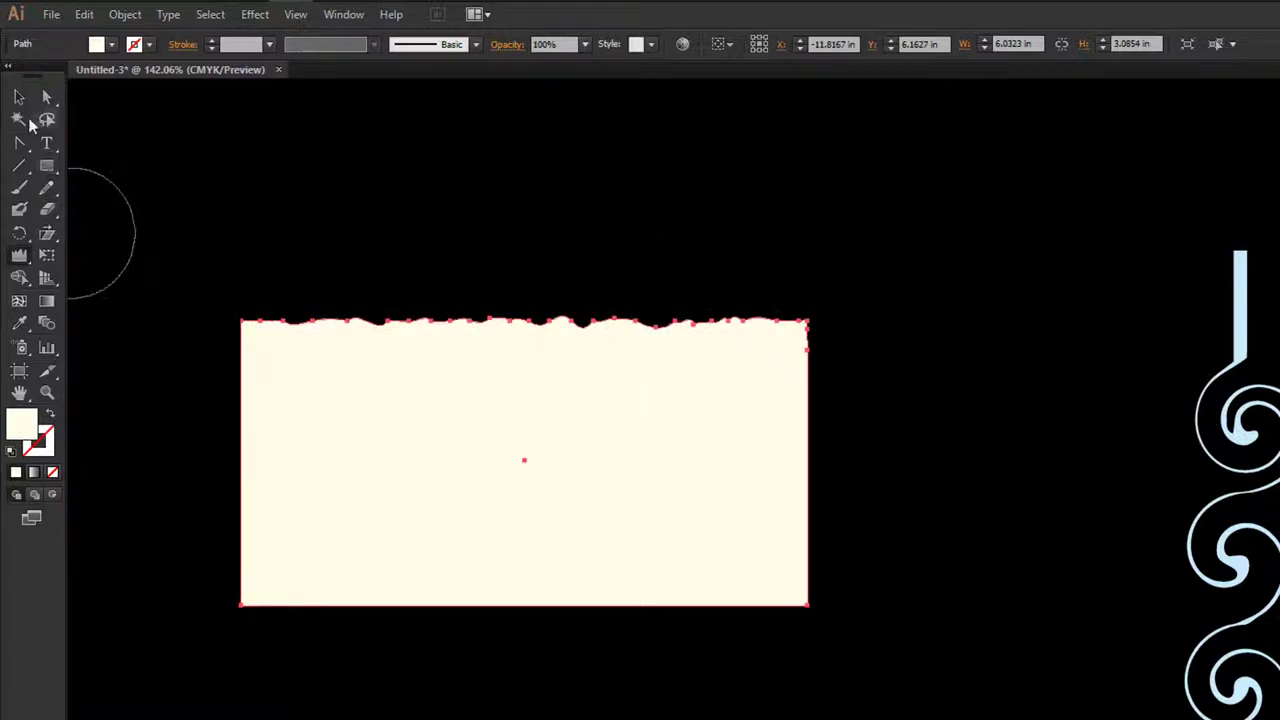
click(20, 97)
click(455, 290)
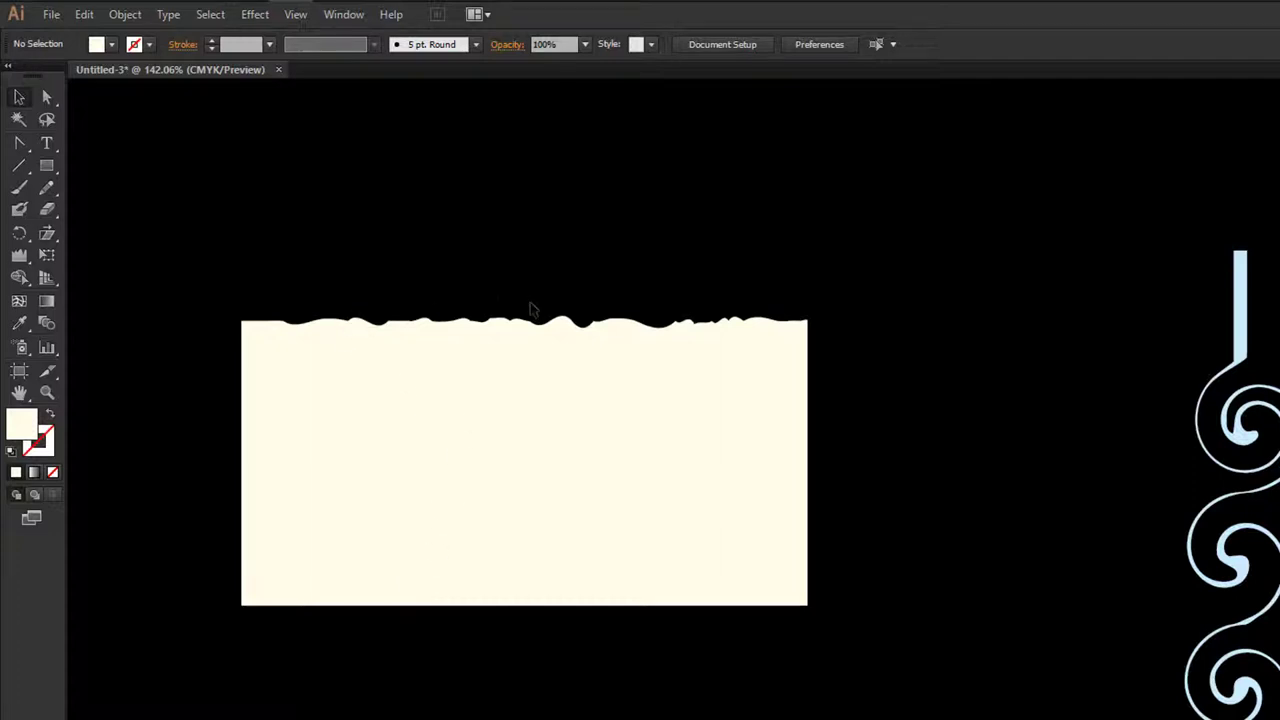
Bring the tall light-blue panel into view, select it and pick the Warp Tool.
drag(924, 336, 417, 363)
drag(977, 440, 357, 440)
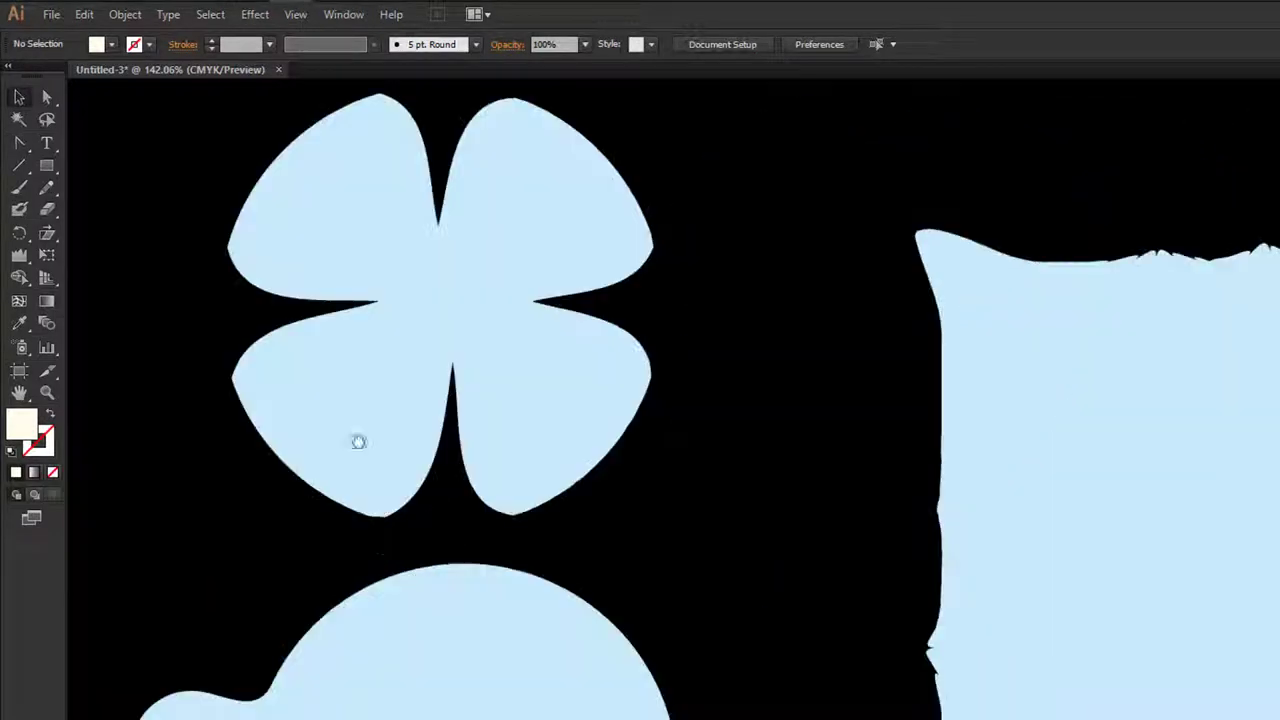
drag(469, 540, 249, 222)
scroll(703, 591, up, 3)
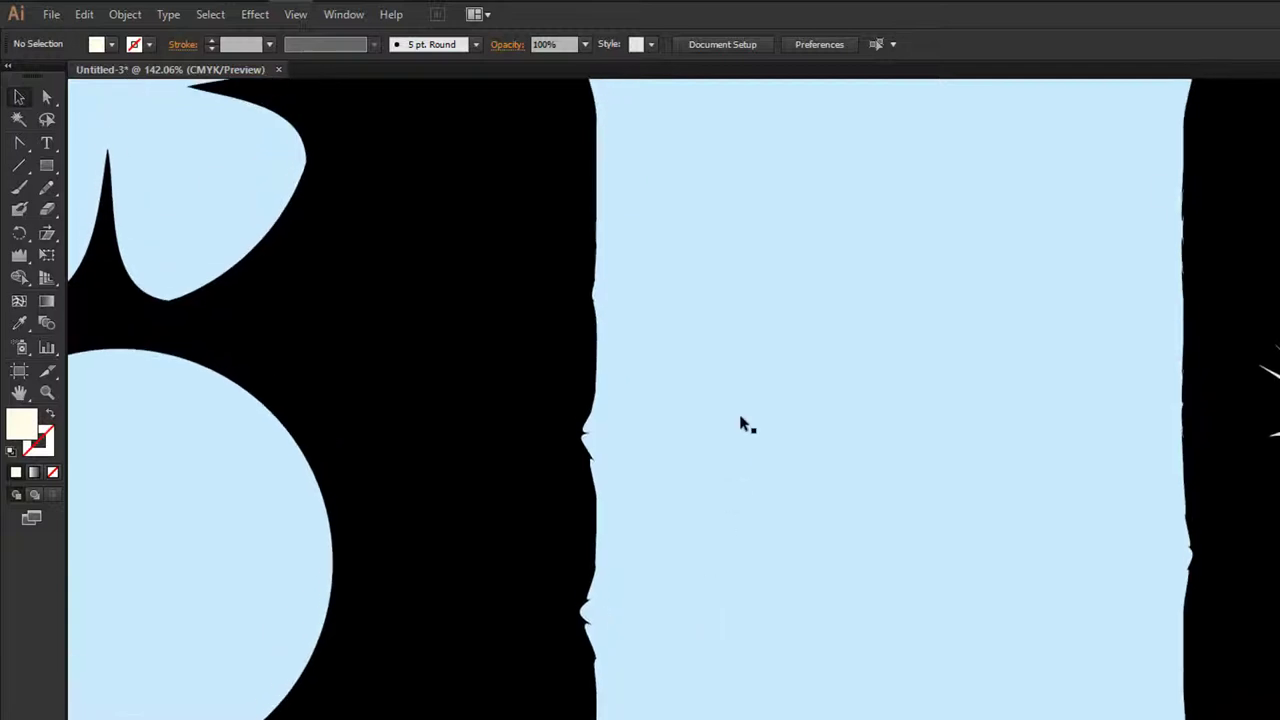
click(736, 420)
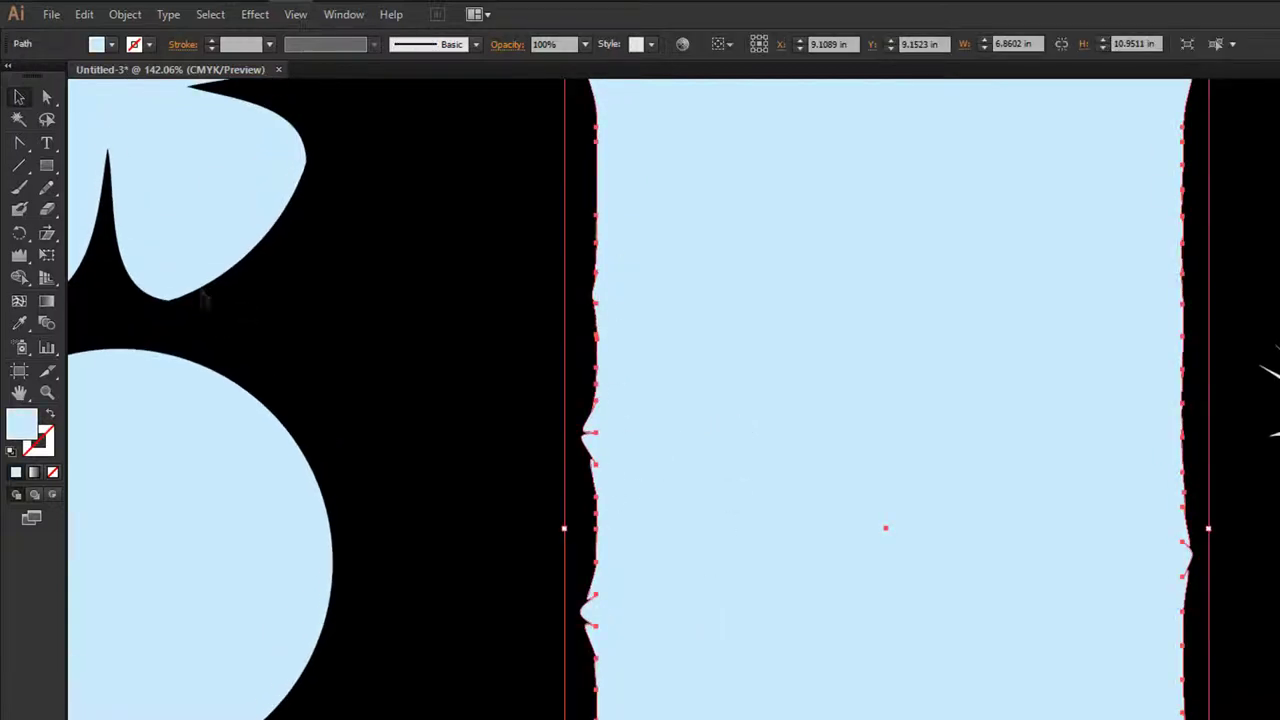
click(19, 254)
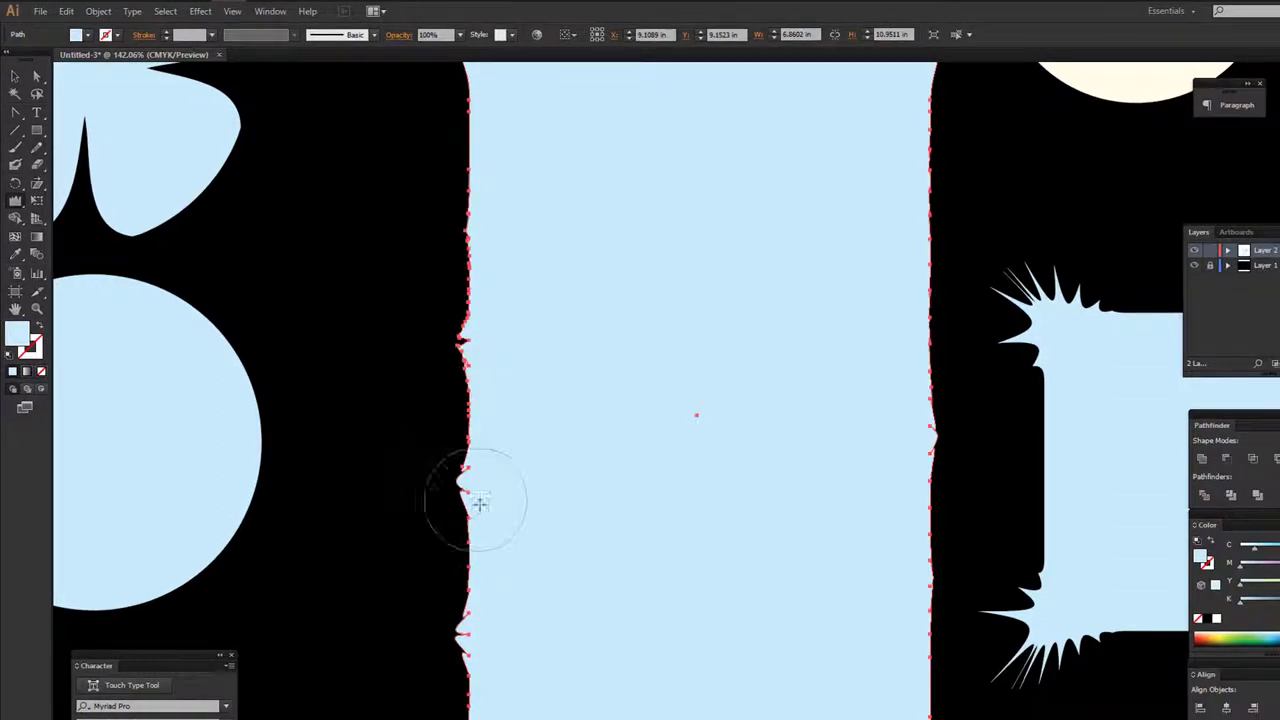
Pan along the panel's top, zoom out to show all the artwork, and browse the liquify tools.
drag(564, 437, 365, 430)
drag(670, 130, 695, 295)
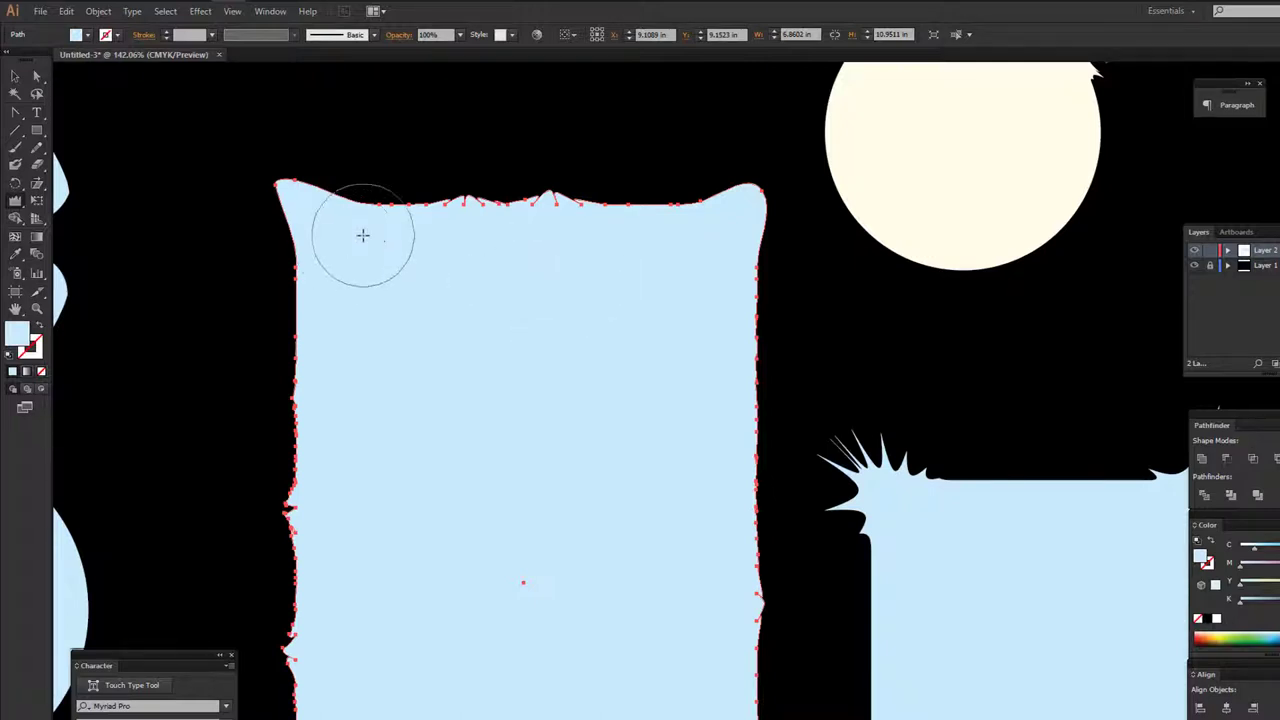
mouse_move(313, 280)
mouse_down()
mouse_move(369, 246)
mouse_move(392, 187)
mouse_up()
key(ctrl+minus)
key(ctrl+minus)
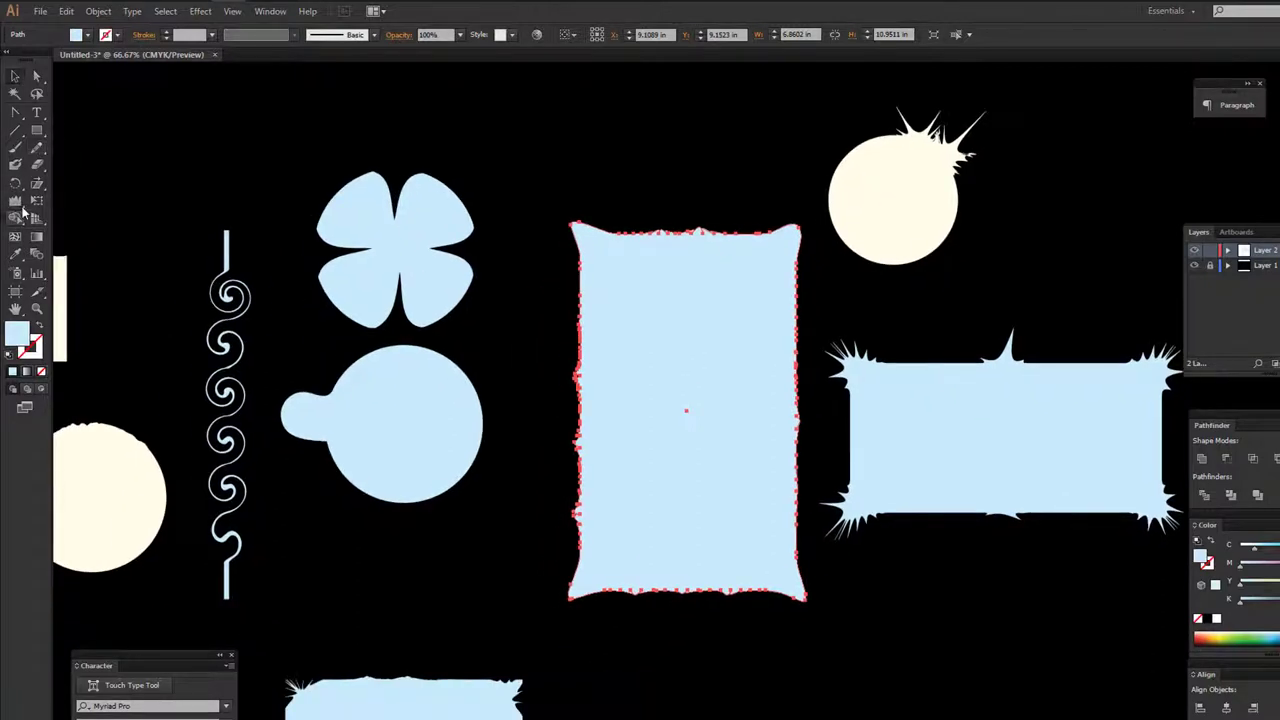
click(24, 210)
click(17, 224)
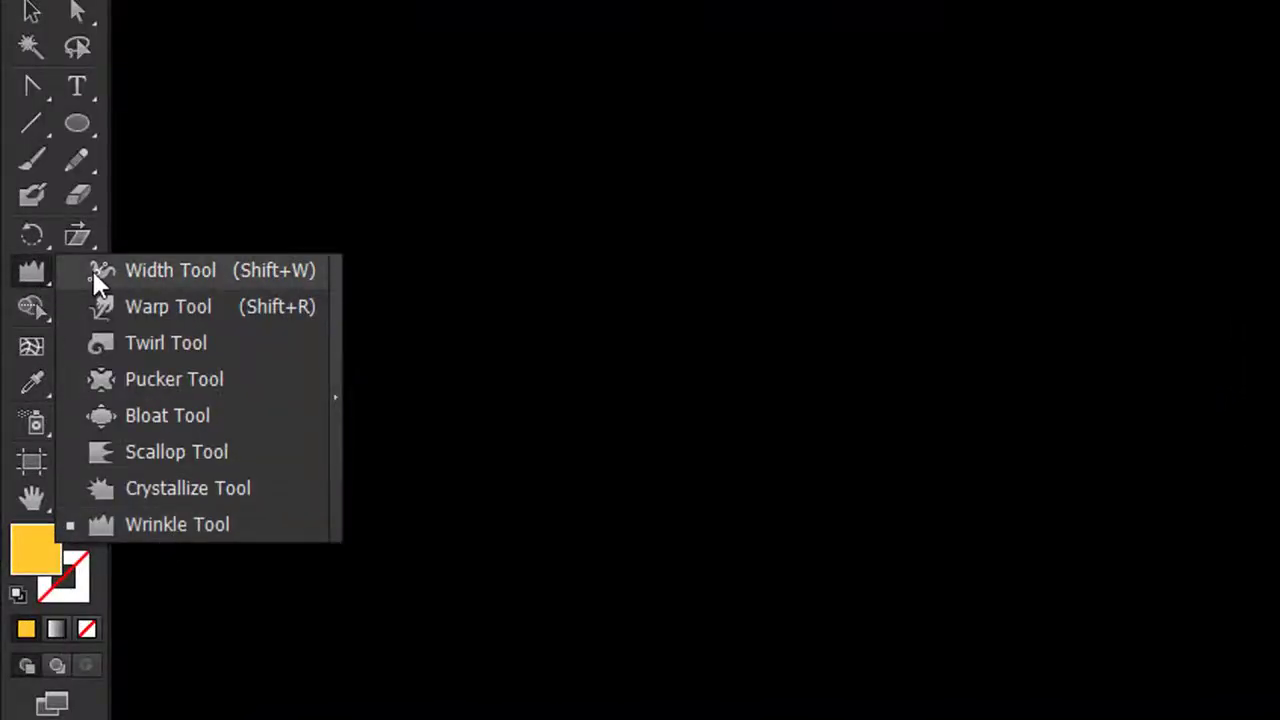
Draw a solid yellow square and move it toward the canvas centre.
click(28, 275)
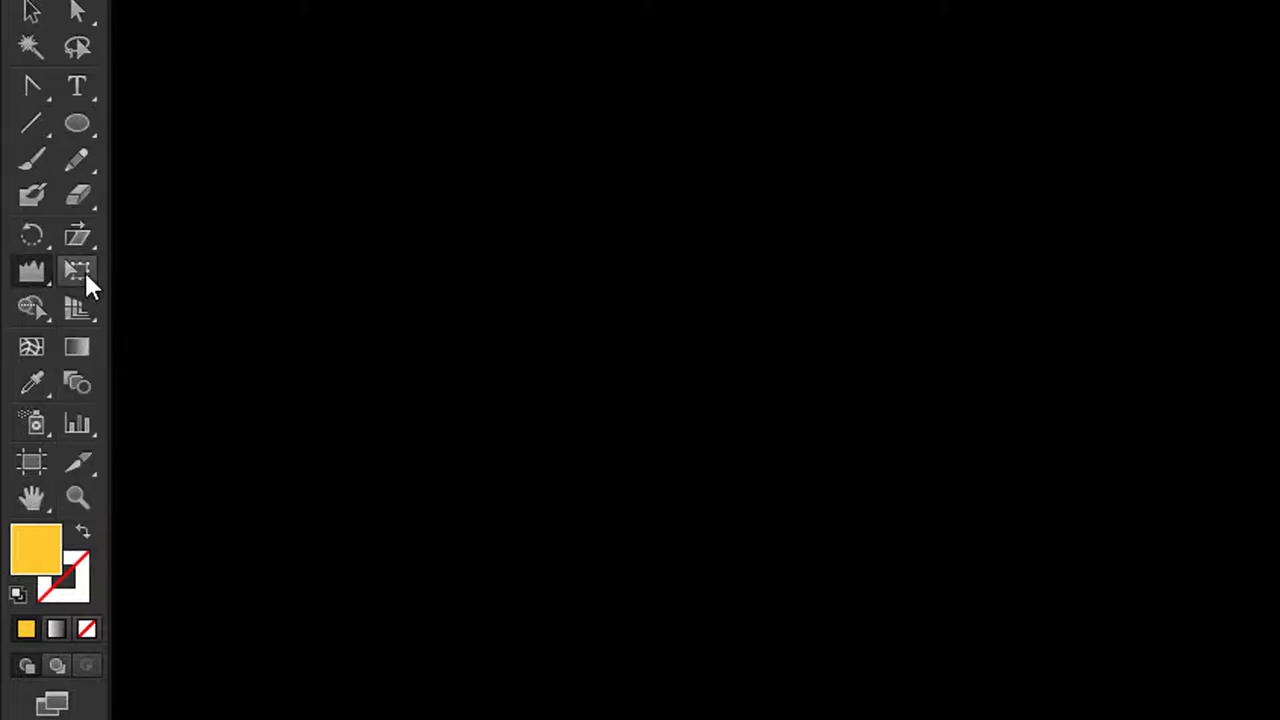
click(81, 269)
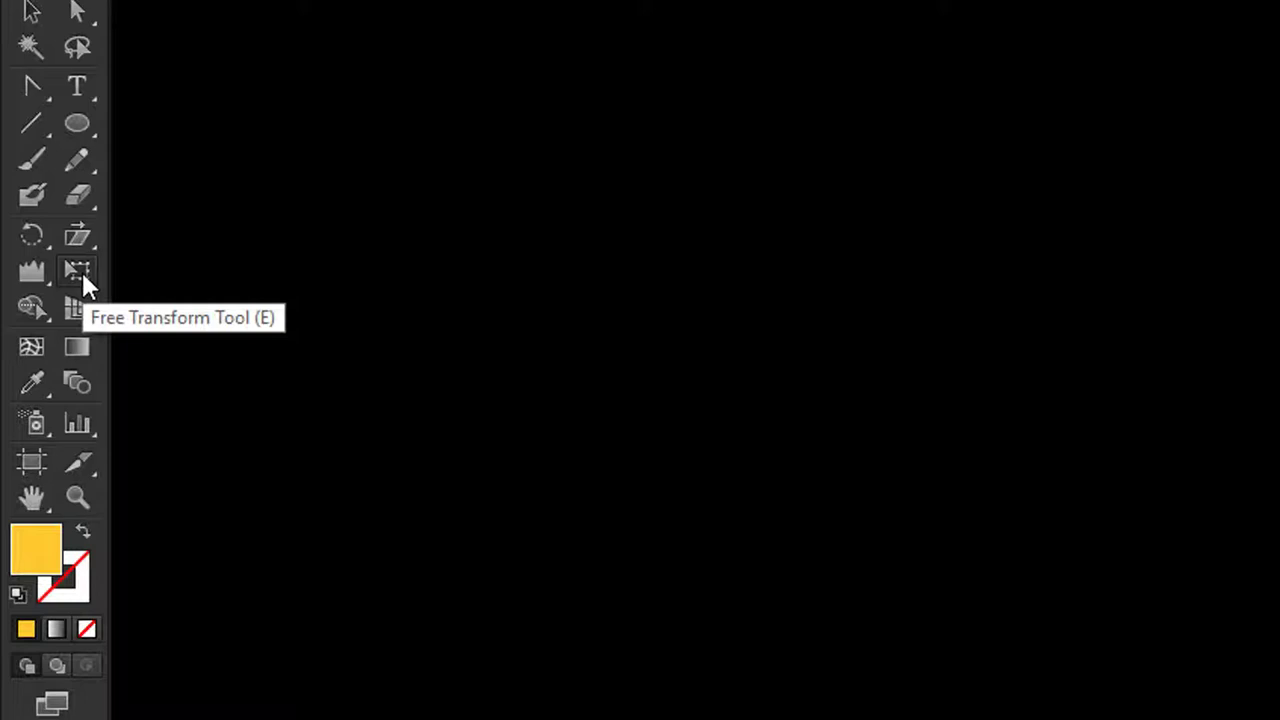
click(66, 122)
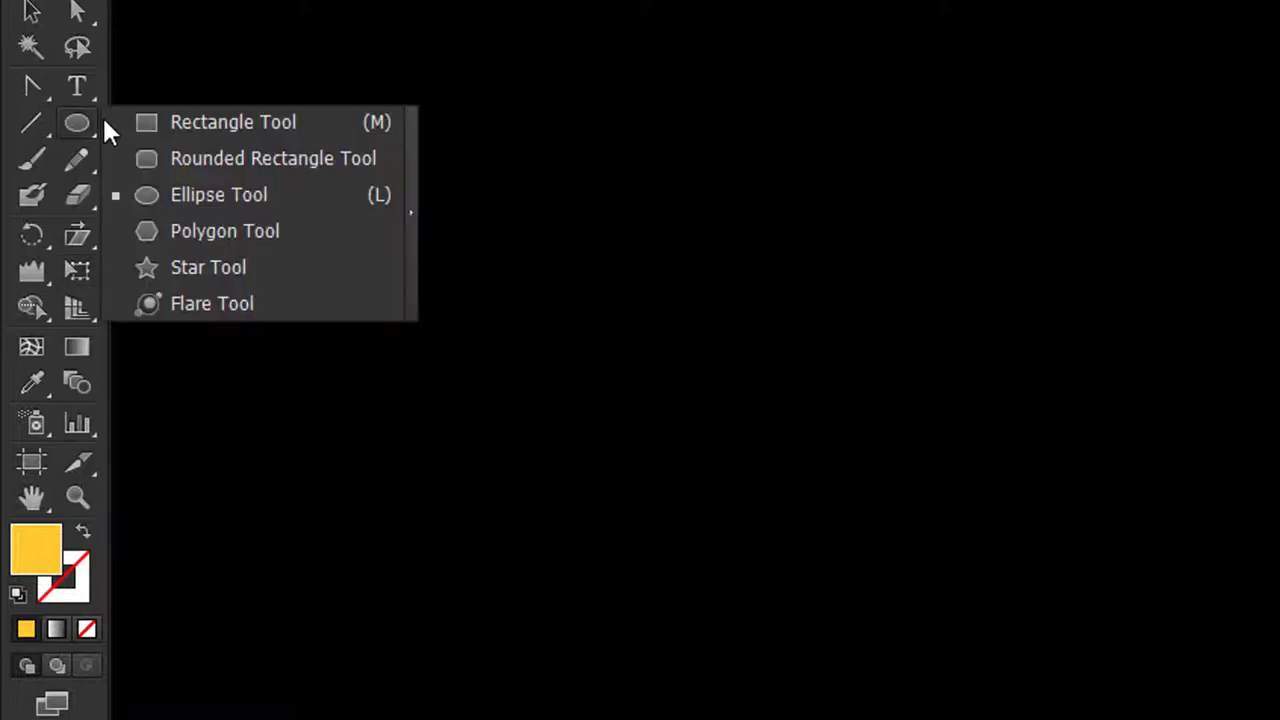
click(170, 127)
drag(583, 291, 1011, 672)
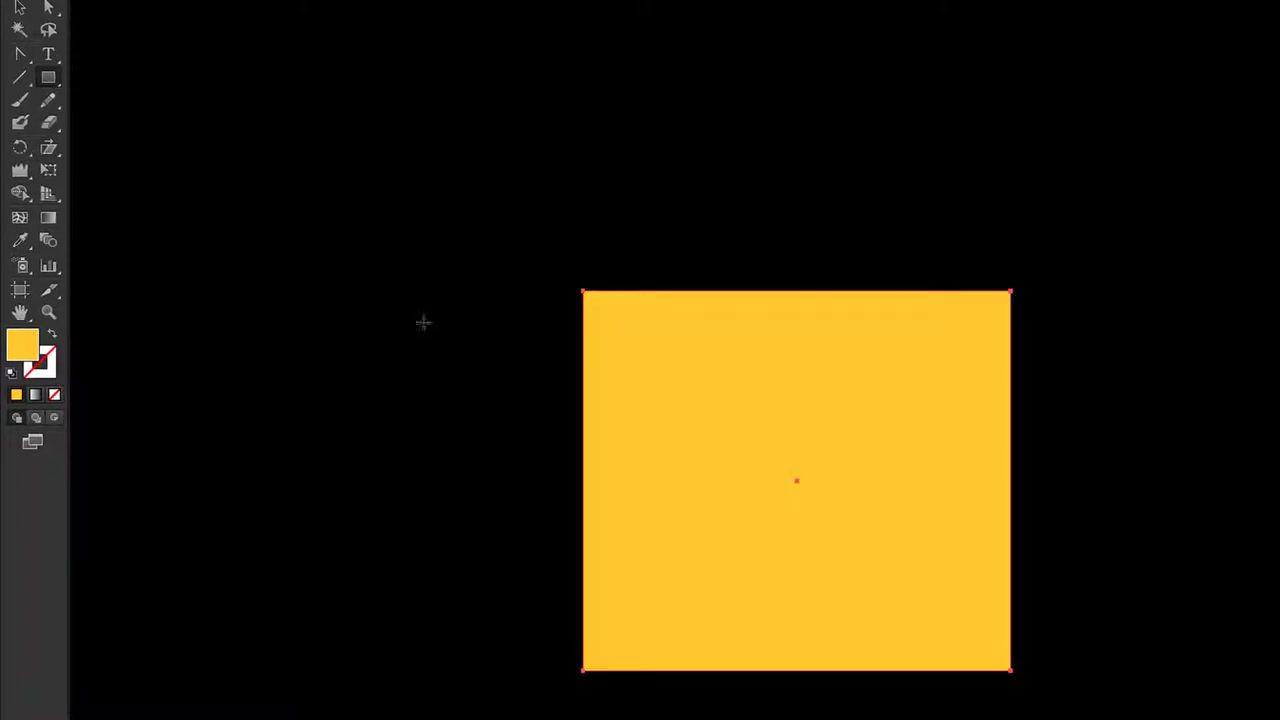
click(20, 8)
mouse_move(720, 400)
mouse_down()
mouse_move(645, 460)
mouse_move(571, 334)
mouse_move(466, 348)
mouse_up()
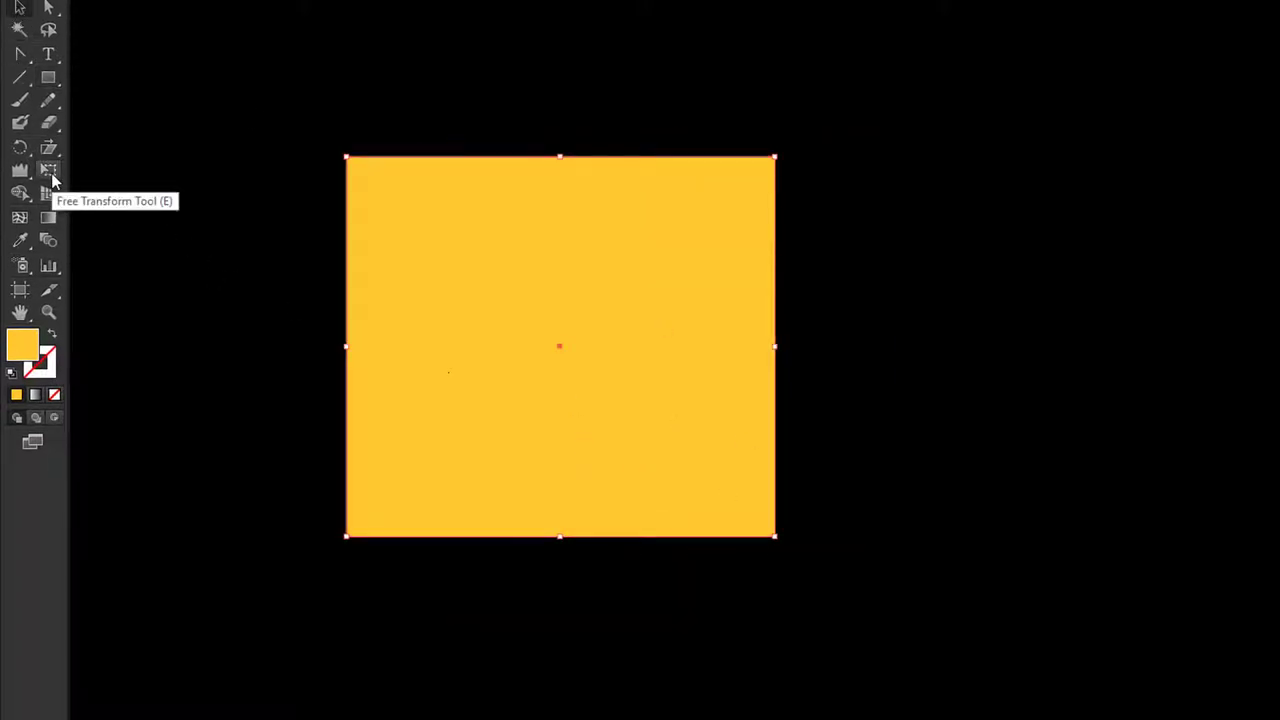
click(49, 172)
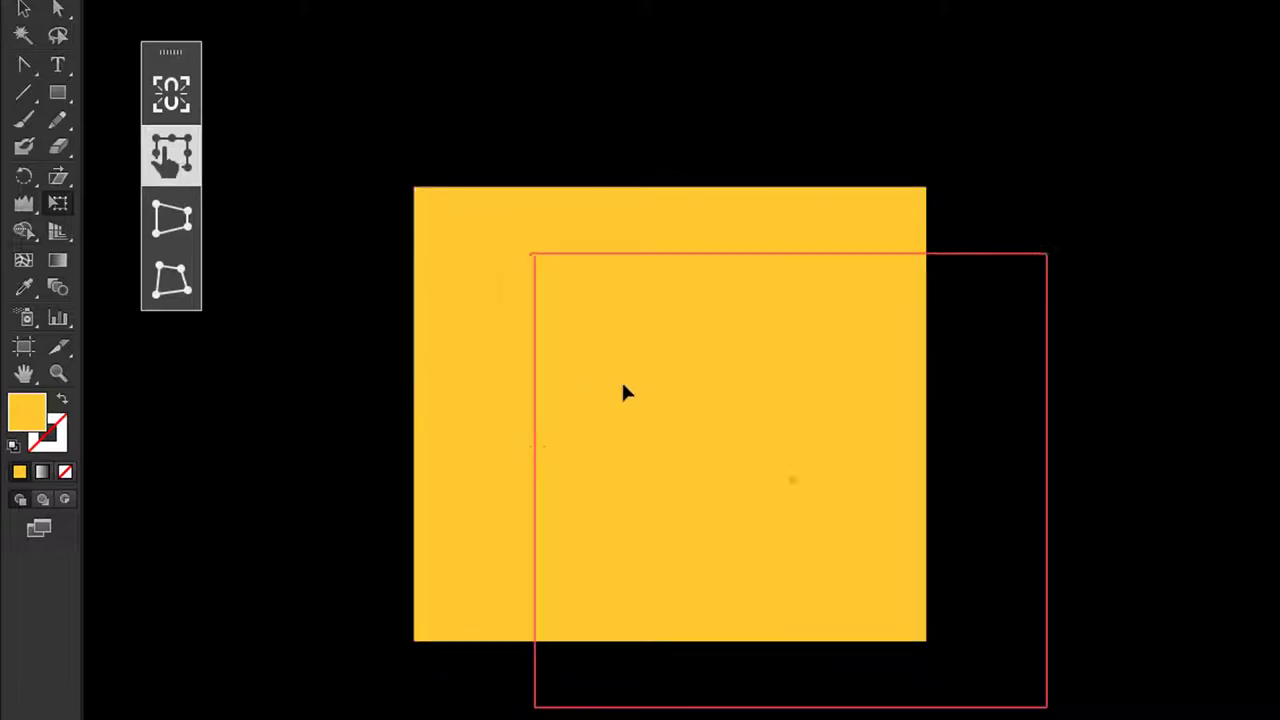
Move and enlarge the yellow square with Free Transform, freely distorting its corners.
drag(500, 320, 626, 388)
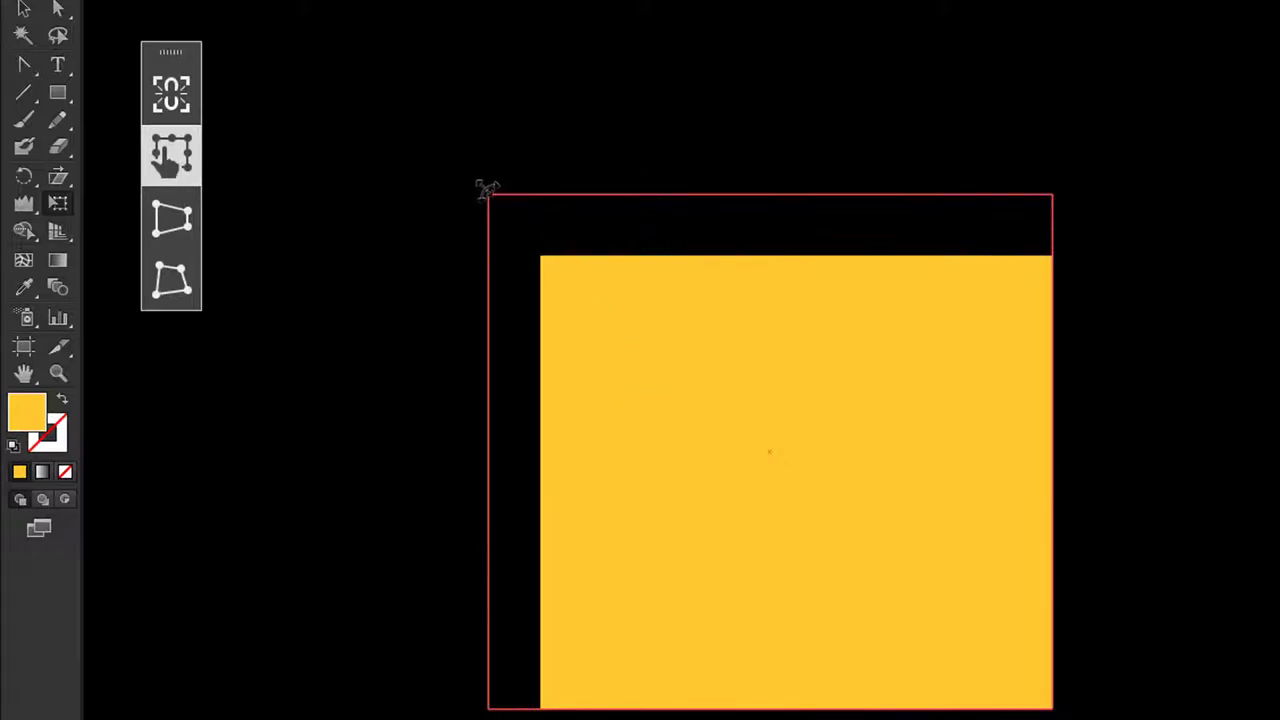
drag(538, 252, 414, 143)
mouse_move(529, 270)
mouse_down()
mouse_move(499, 210)
mouse_move(515, 229)
mouse_up()
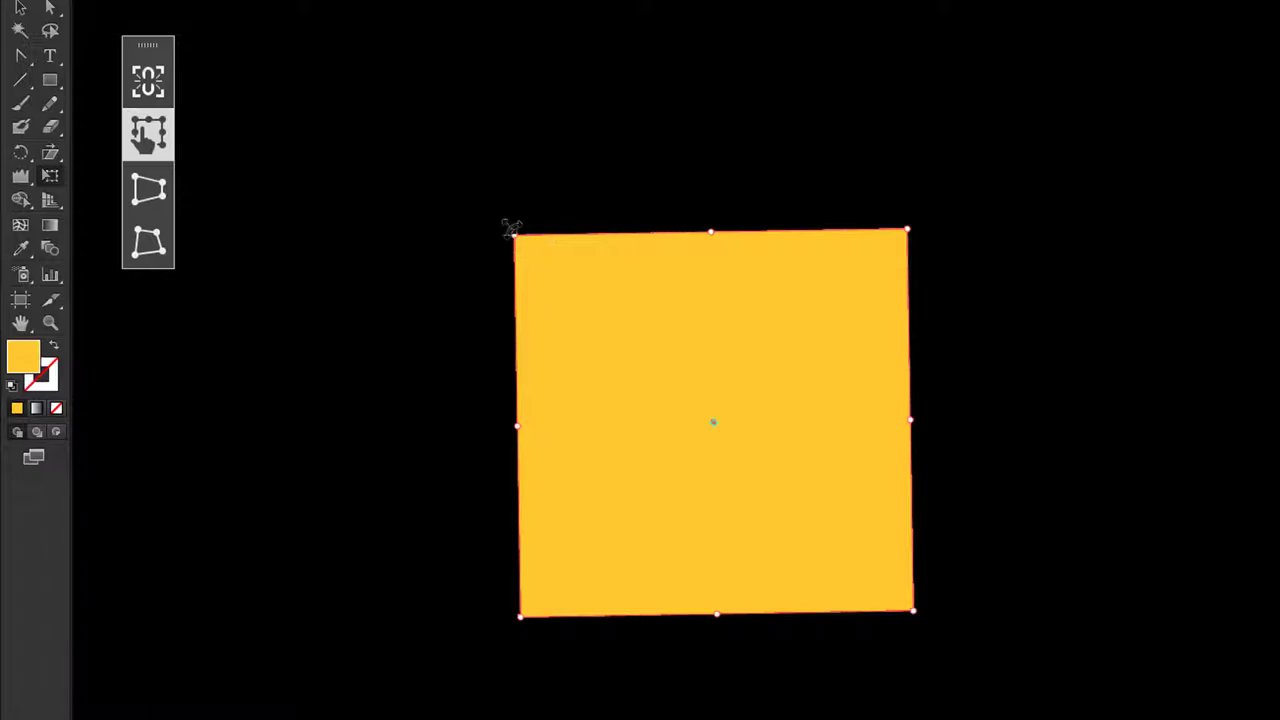
mouse_move(515, 229)
mouse_down()
mouse_move(463, 160)
mouse_move(496, 201)
mouse_up()
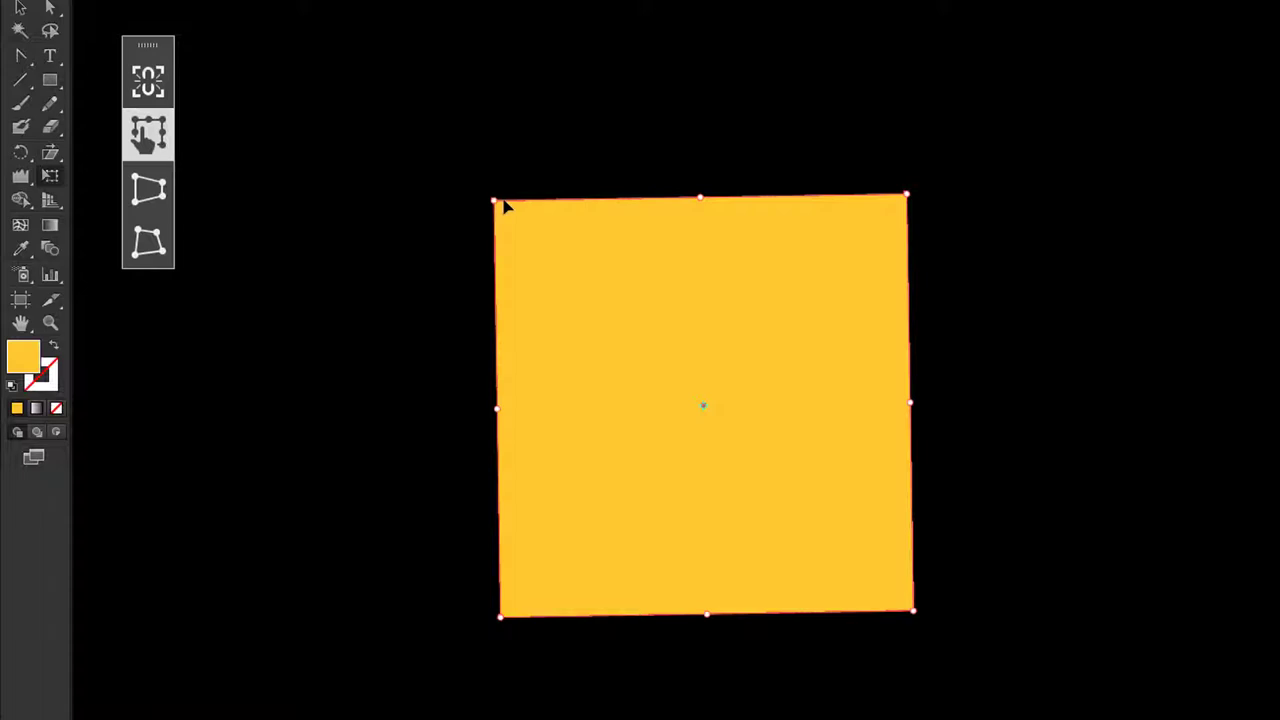
mouse_move(491, 197)
mouse_down()
mouse_move(449, 157)
mouse_move(523, 226)
mouse_move(514, 219)
mouse_up()
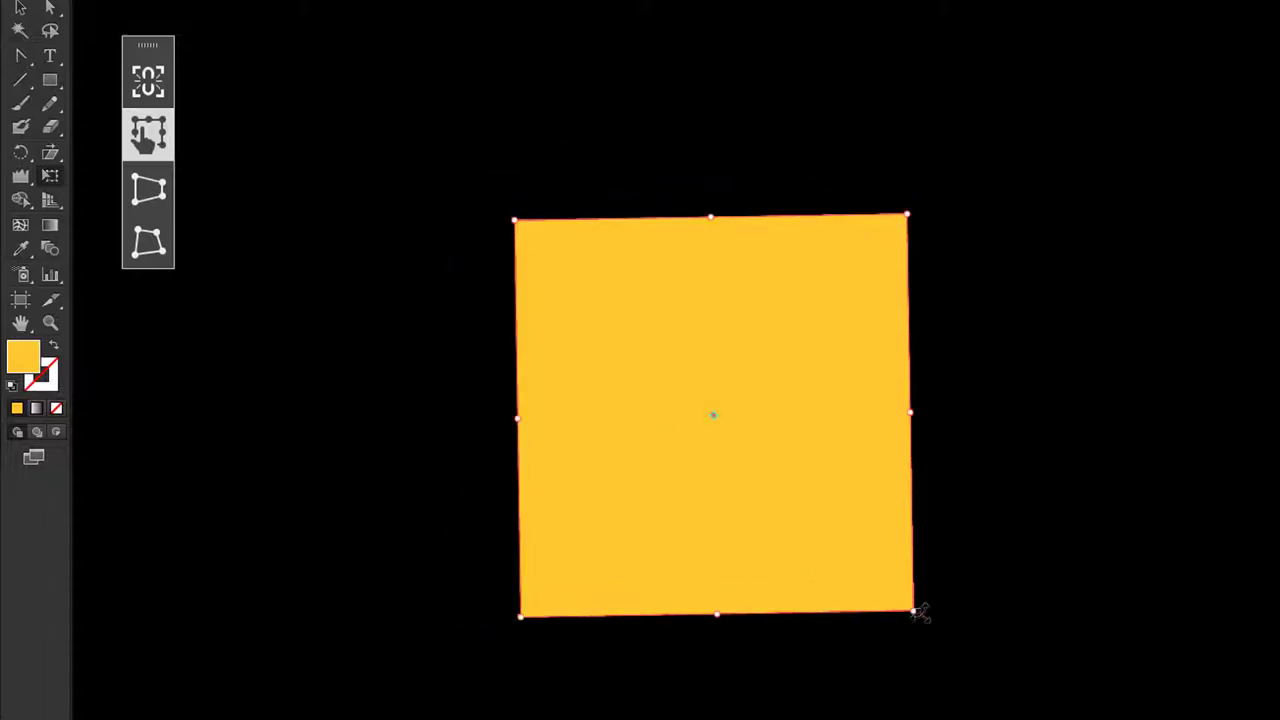
mouse_move(918, 612)
mouse_down()
mouse_move(957, 657)
mouse_move(877, 543)
mouse_move(891, 576)
mouse_up()
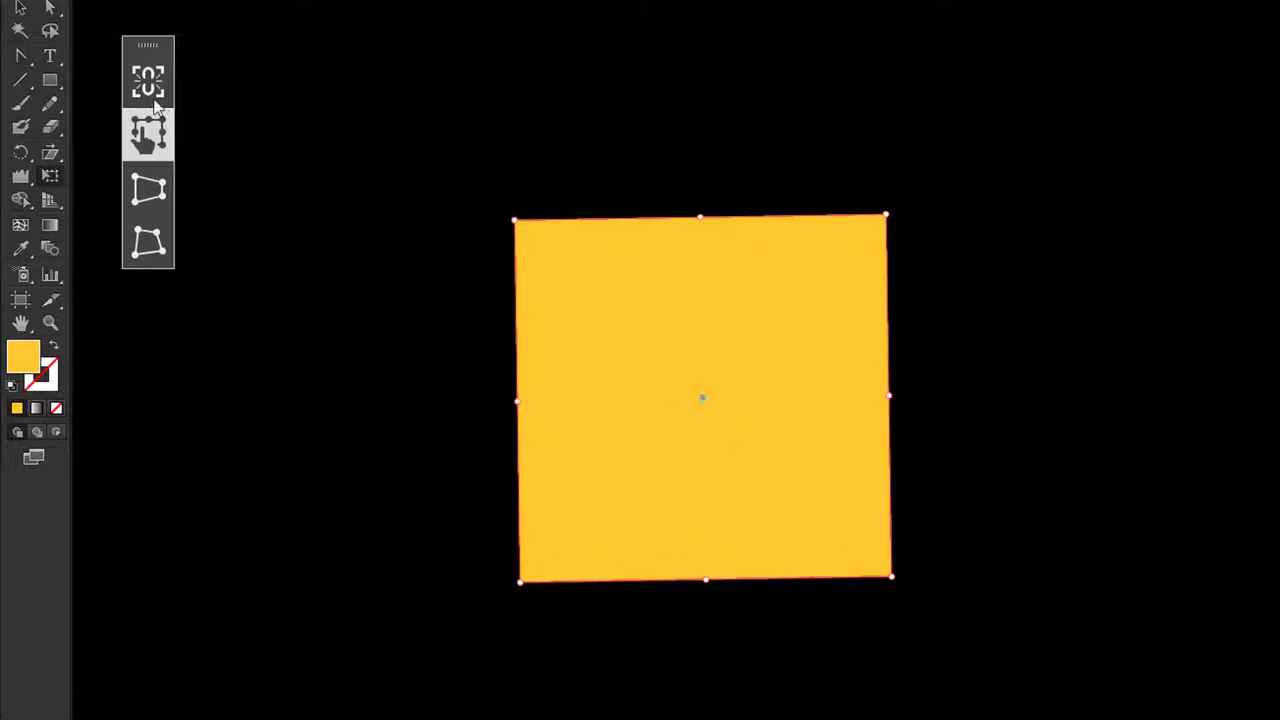
Enable Constrain, reposition the square, and perspective-distort it into a top-wide trapezoid.
click(148, 80)
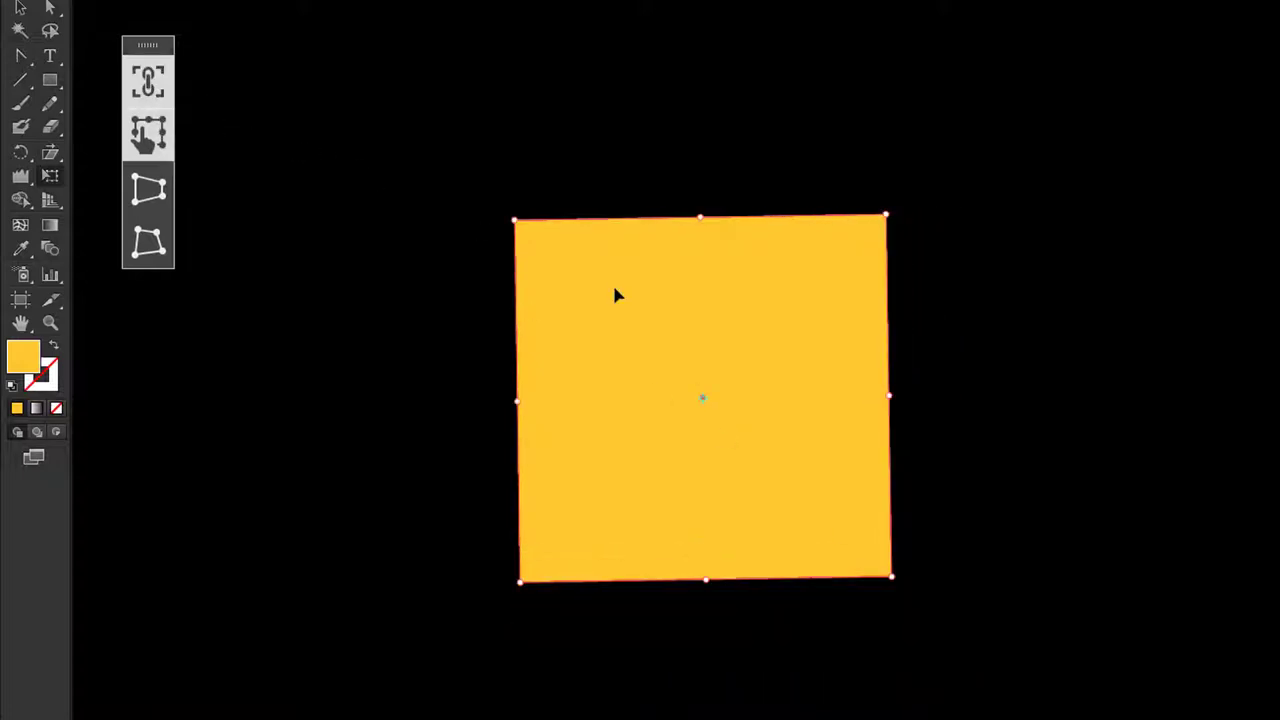
drag(537, 234, 475, 251)
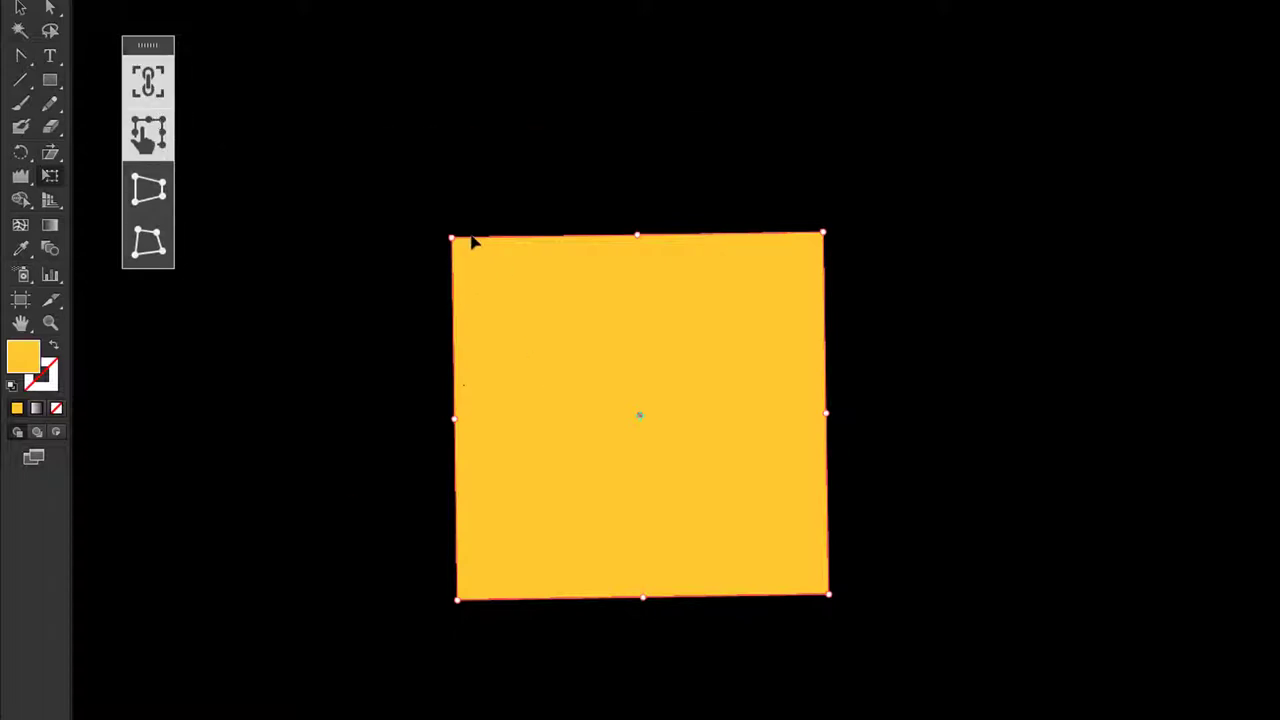
mouse_move(474, 243)
mouse_down()
mouse_move(630, 470)
mouse_move(631, 331)
mouse_move(920, 443)
mouse_move(771, 471)
mouse_move(752, 419)
mouse_move(623, 491)
mouse_move(651, 360)
mouse_move(617, 389)
mouse_up()
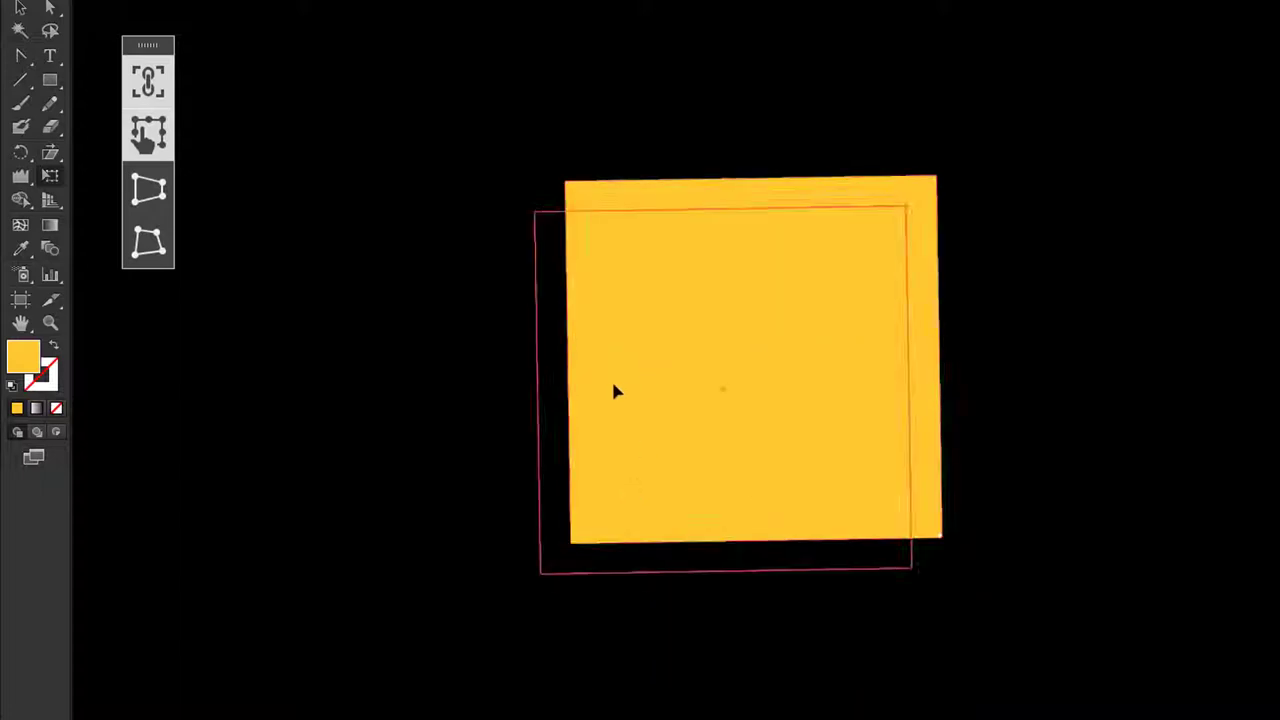
click(148, 189)
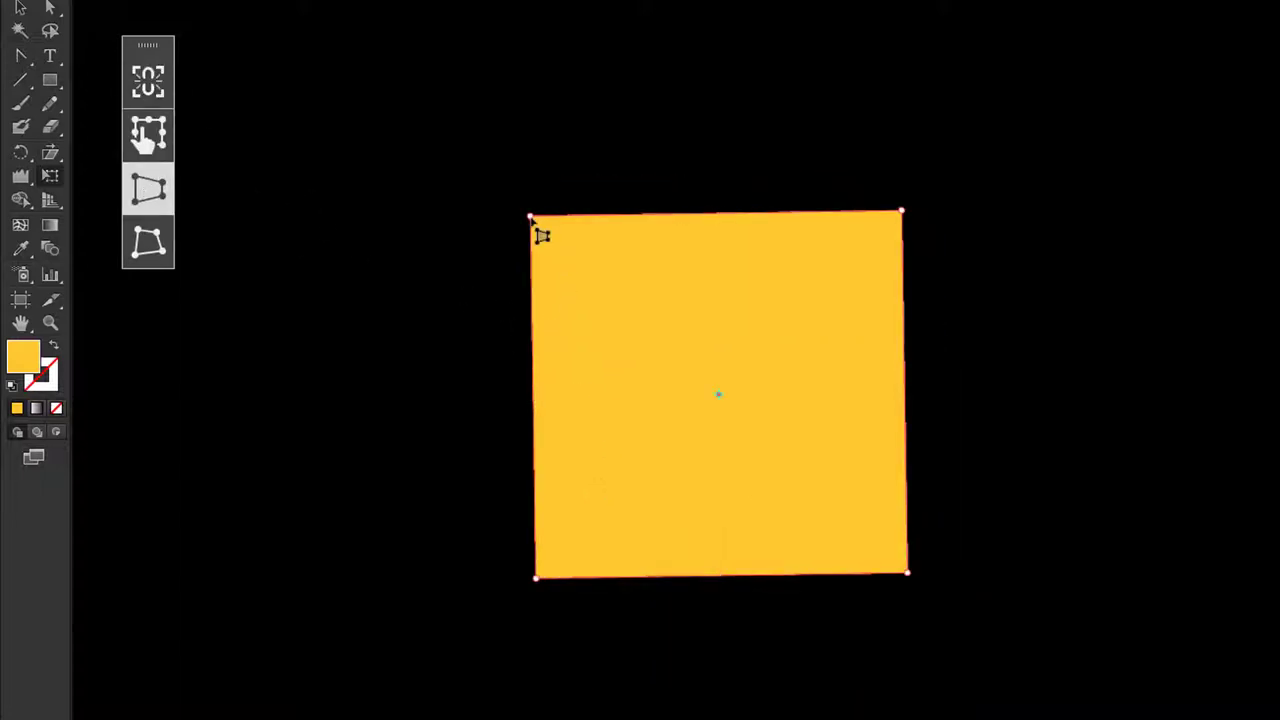
drag(532, 216, 525, 278)
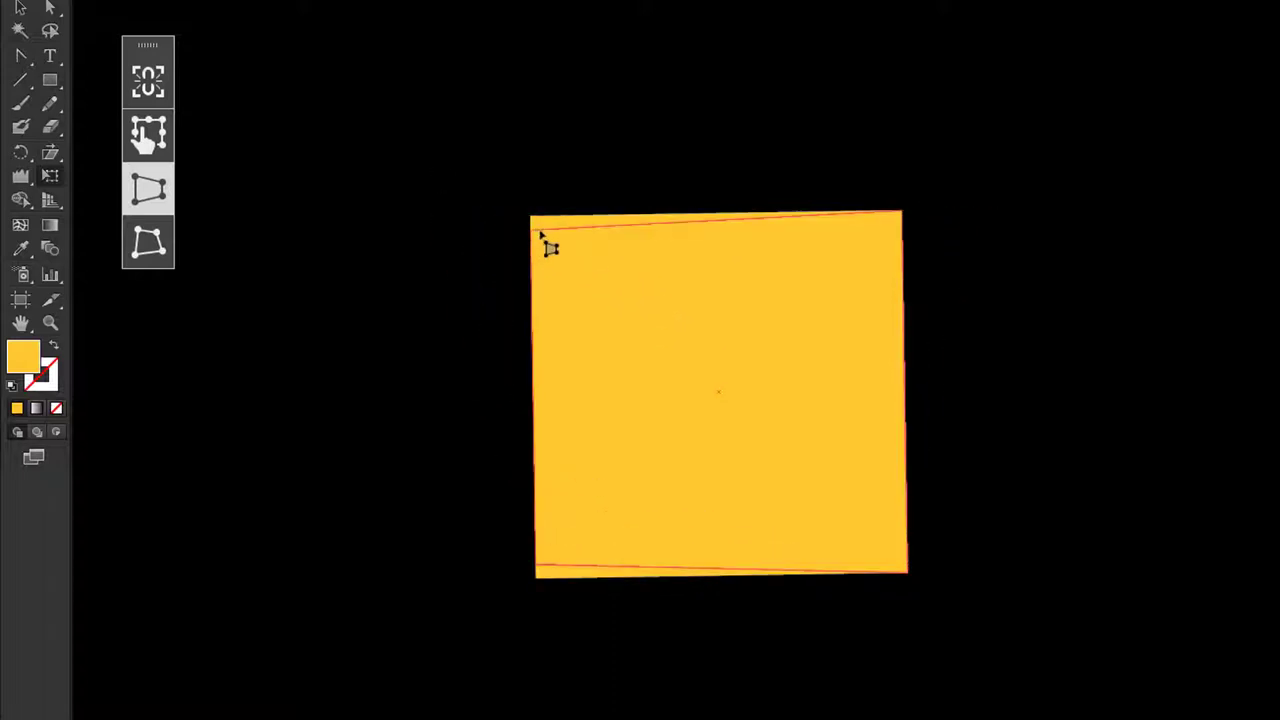
mouse_move(525, 278)
mouse_down()
mouse_move(516, 230)
mouse_move(366, 129)
mouse_up()
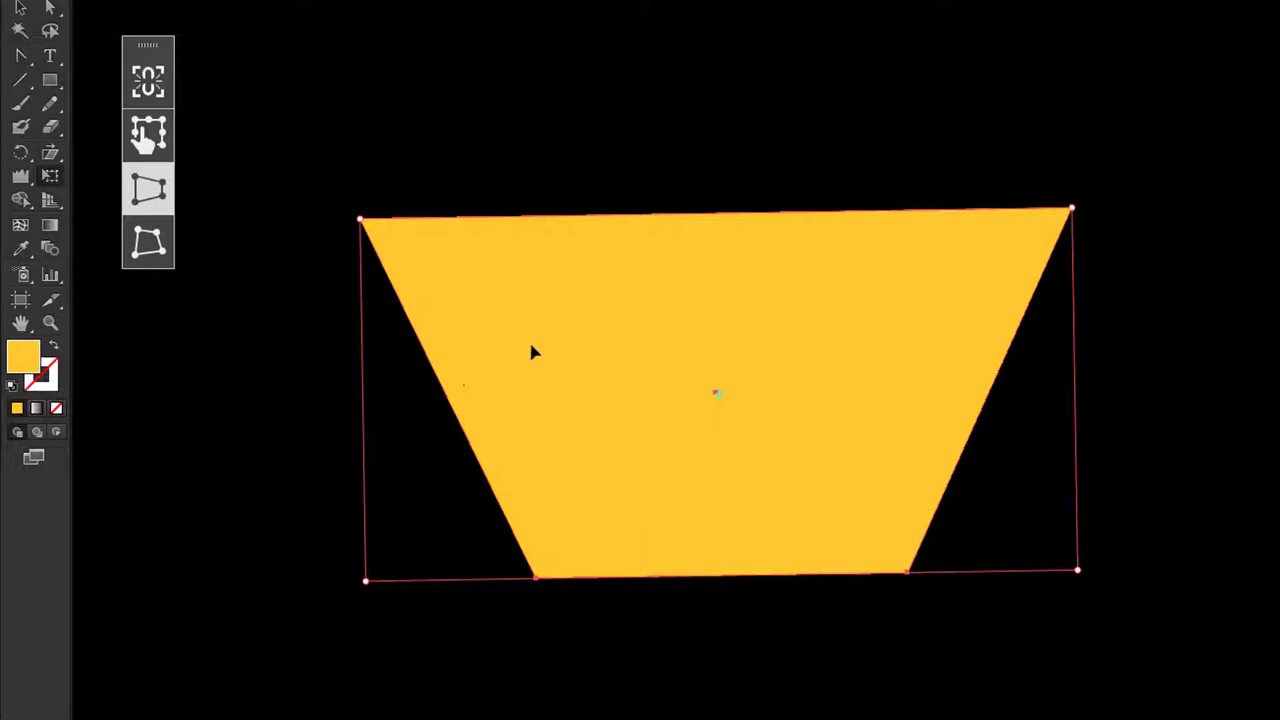
Delete the trapezoid and draw a new yellow square near the canvas centre.
key(Delete)
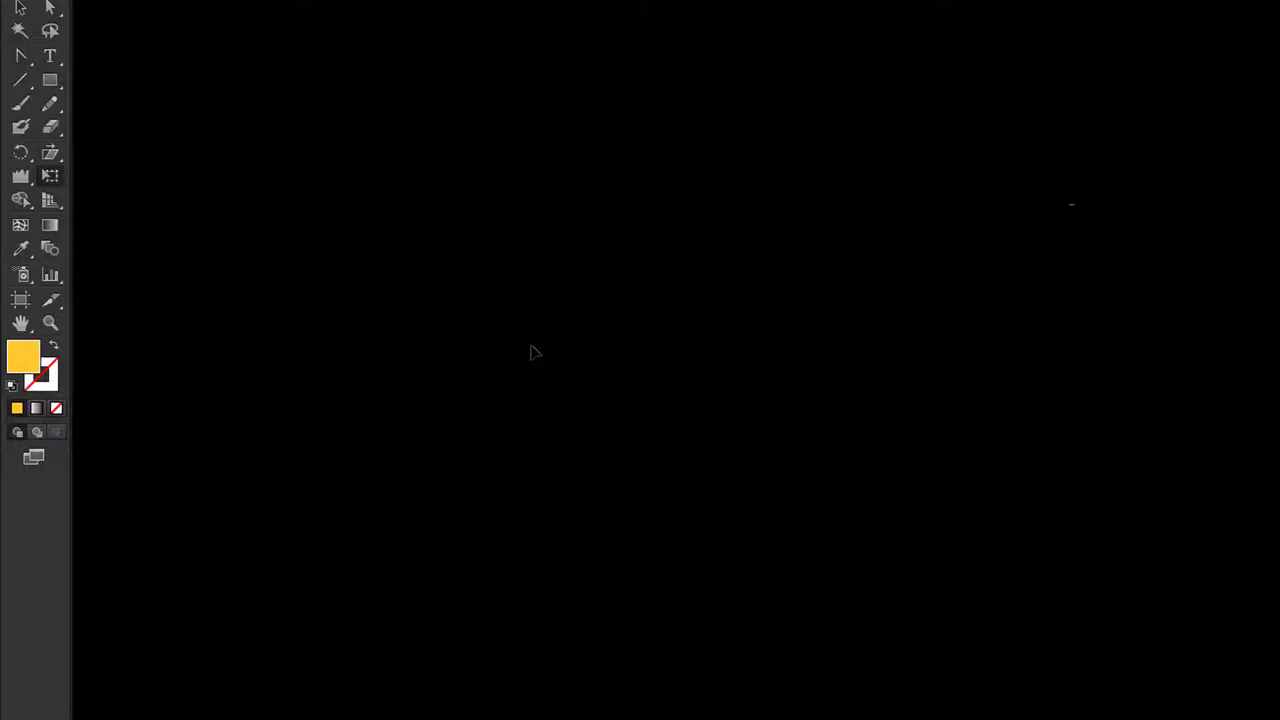
click(50, 80)
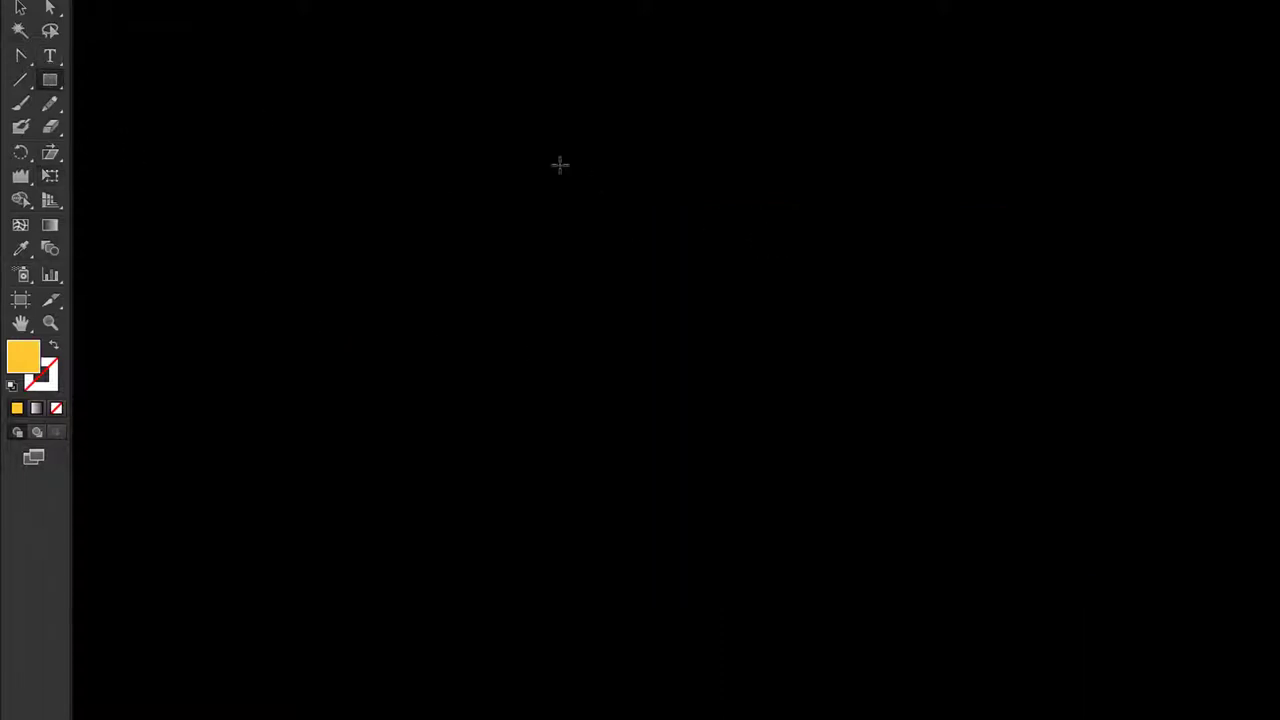
drag(560, 165, 1072, 650)
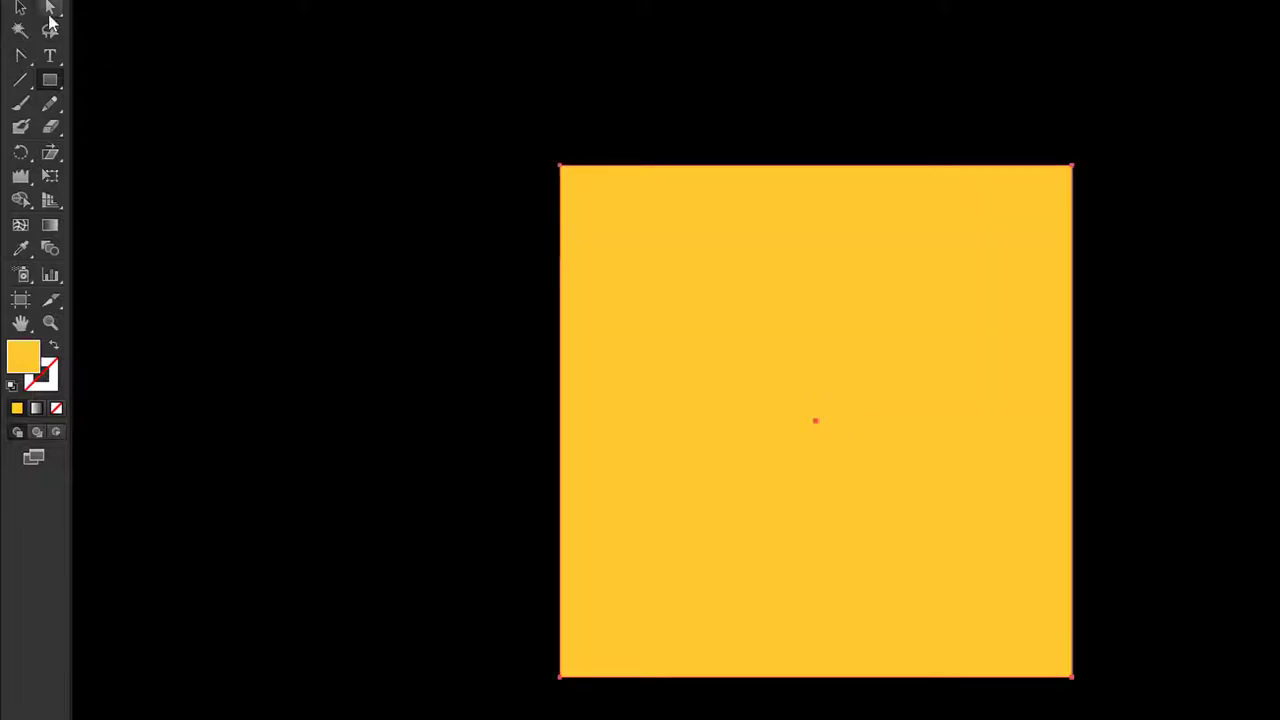
click(18, 8)
drag(732, 331, 702, 360)
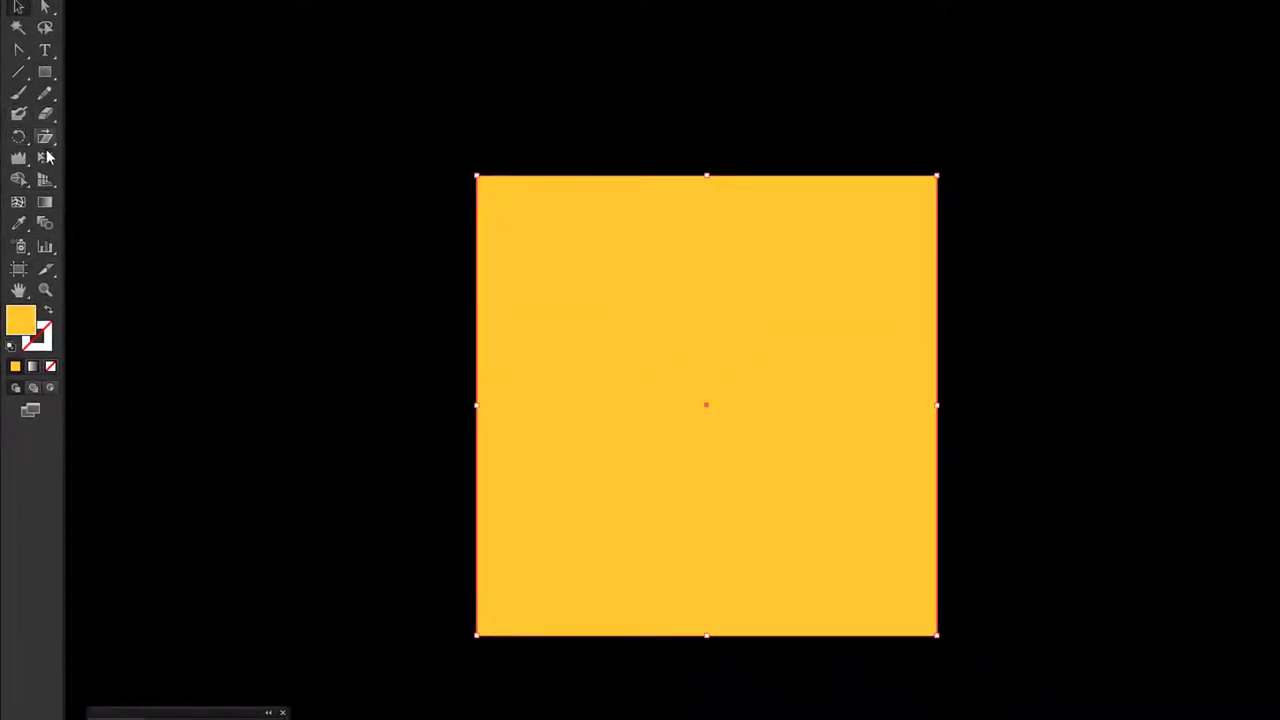
Try a Perspective Distort trapezoid on the square's top edge, then undo it.
click(46, 158)
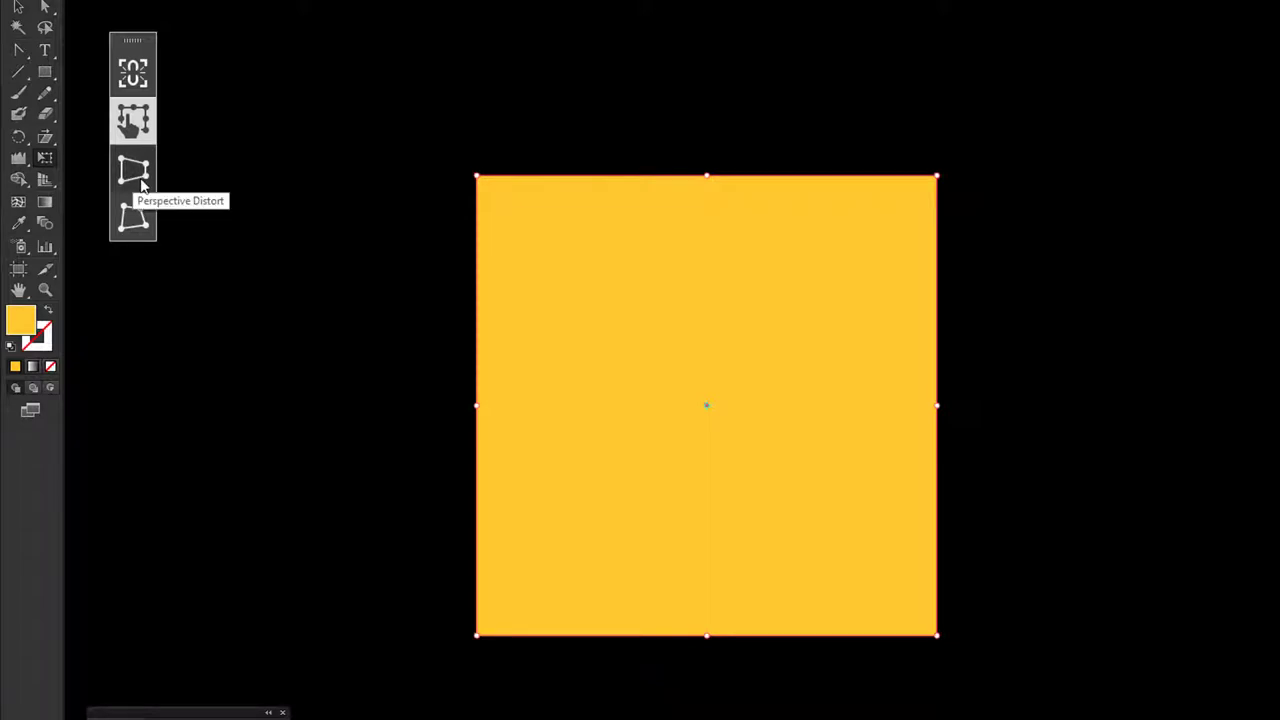
click(140, 178)
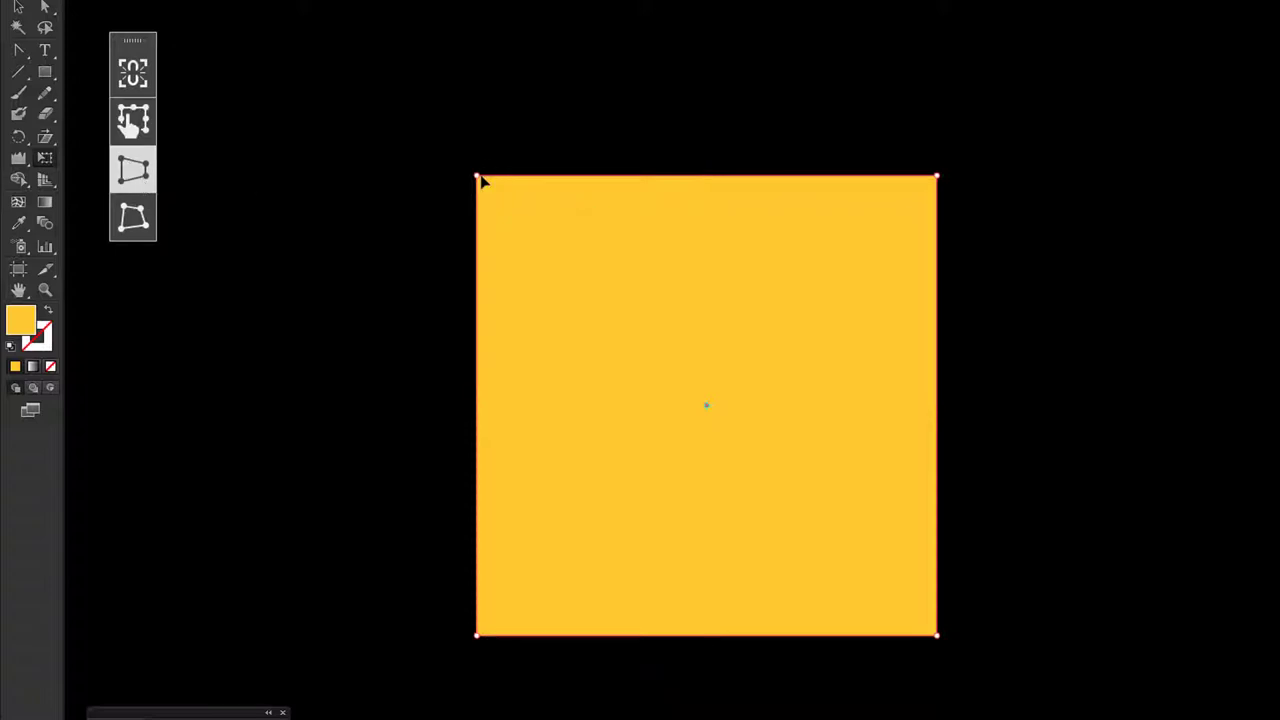
mouse_move(477, 177)
mouse_down()
mouse_move(292, 175)
mouse_move(426, 184)
mouse_up()
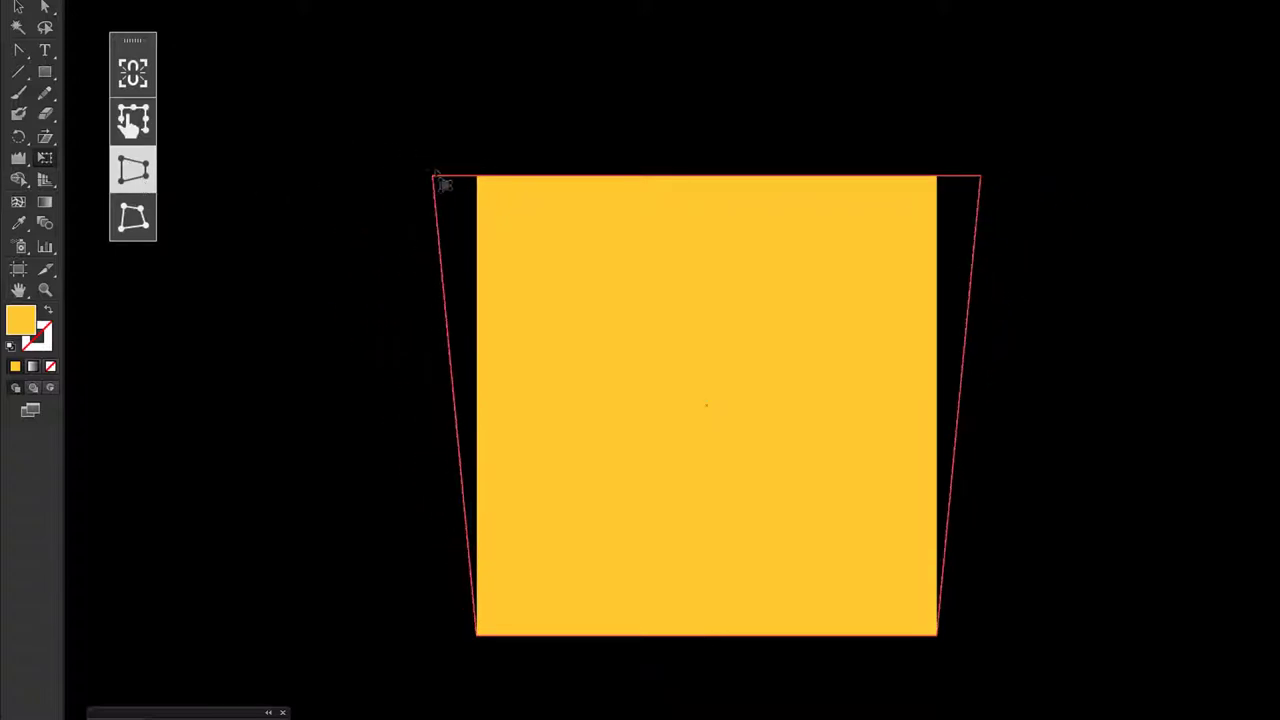
drag(426, 184, 357, 180)
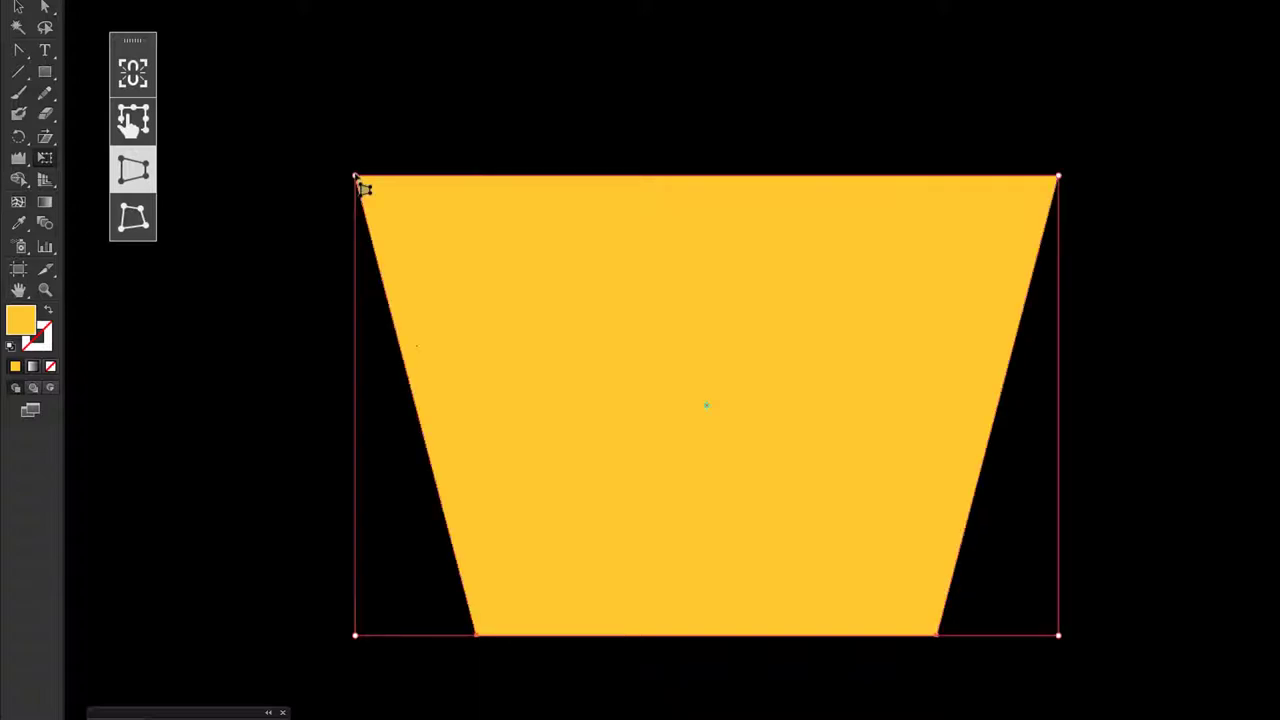
key(ctrl+z)
key(v)
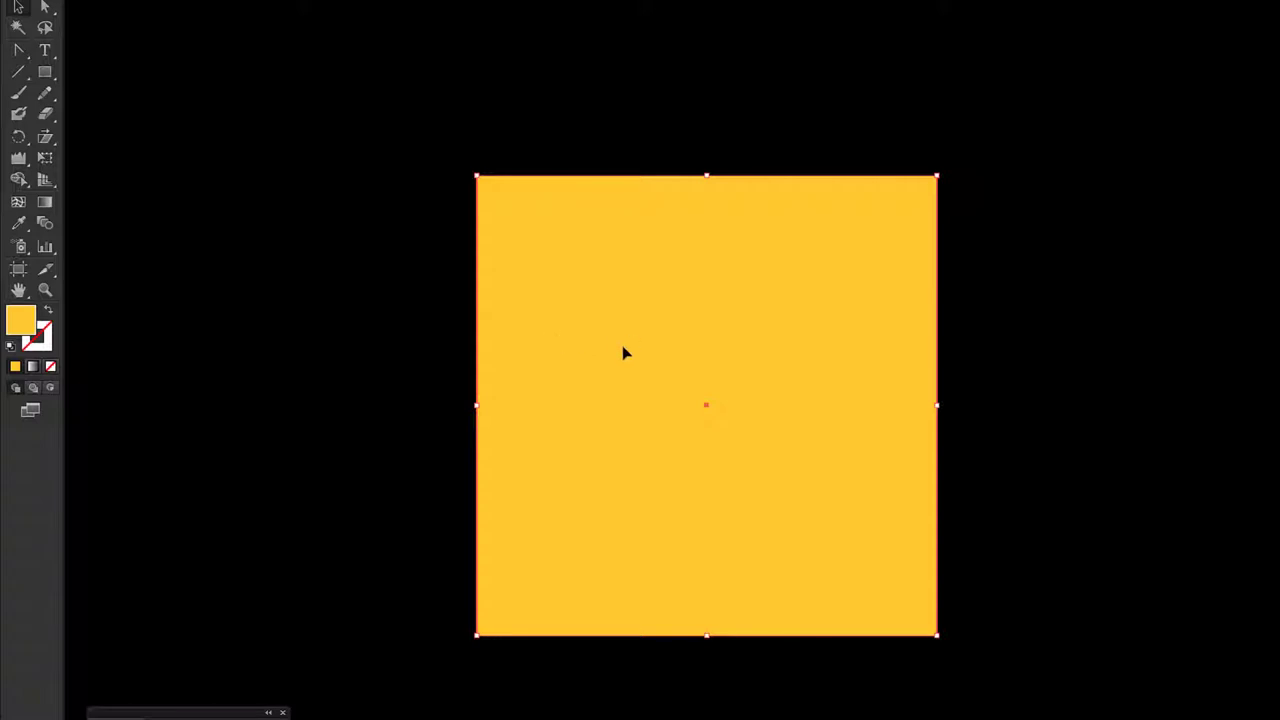
Perspective-distort the yellow square again, widening its top edge into a trapezoid.
key(a)
key(v)
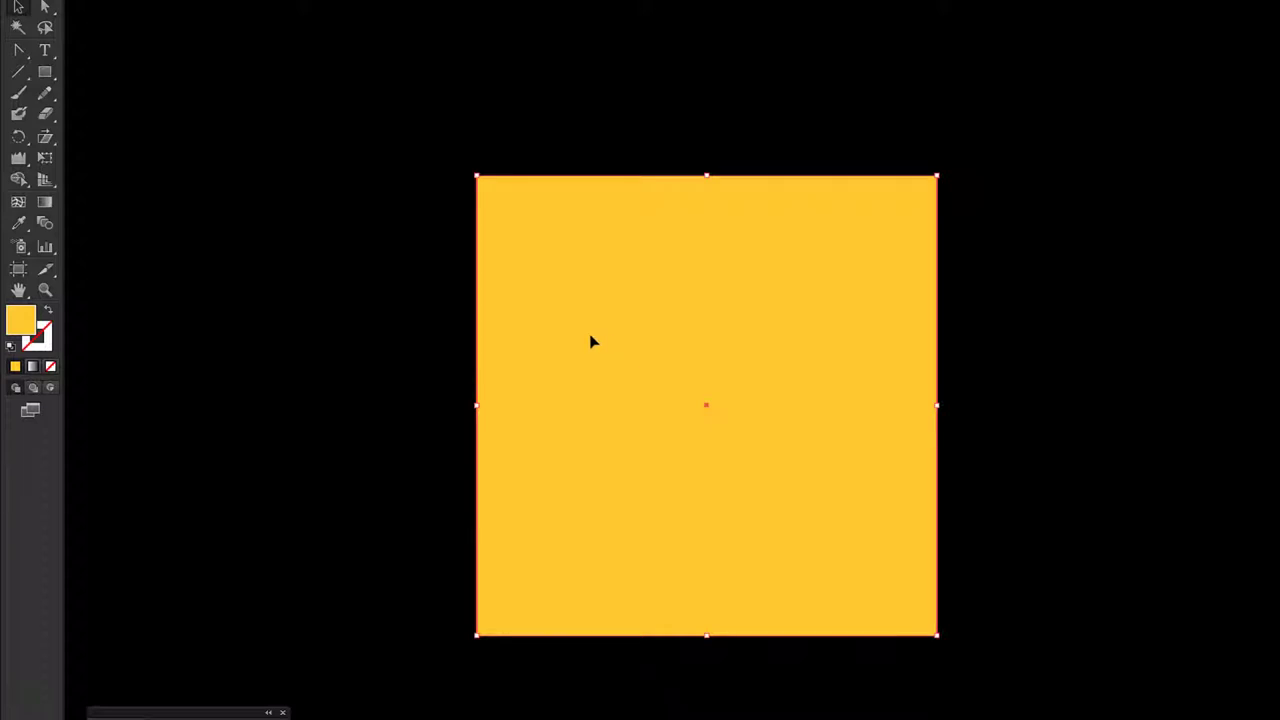
click(45, 157)
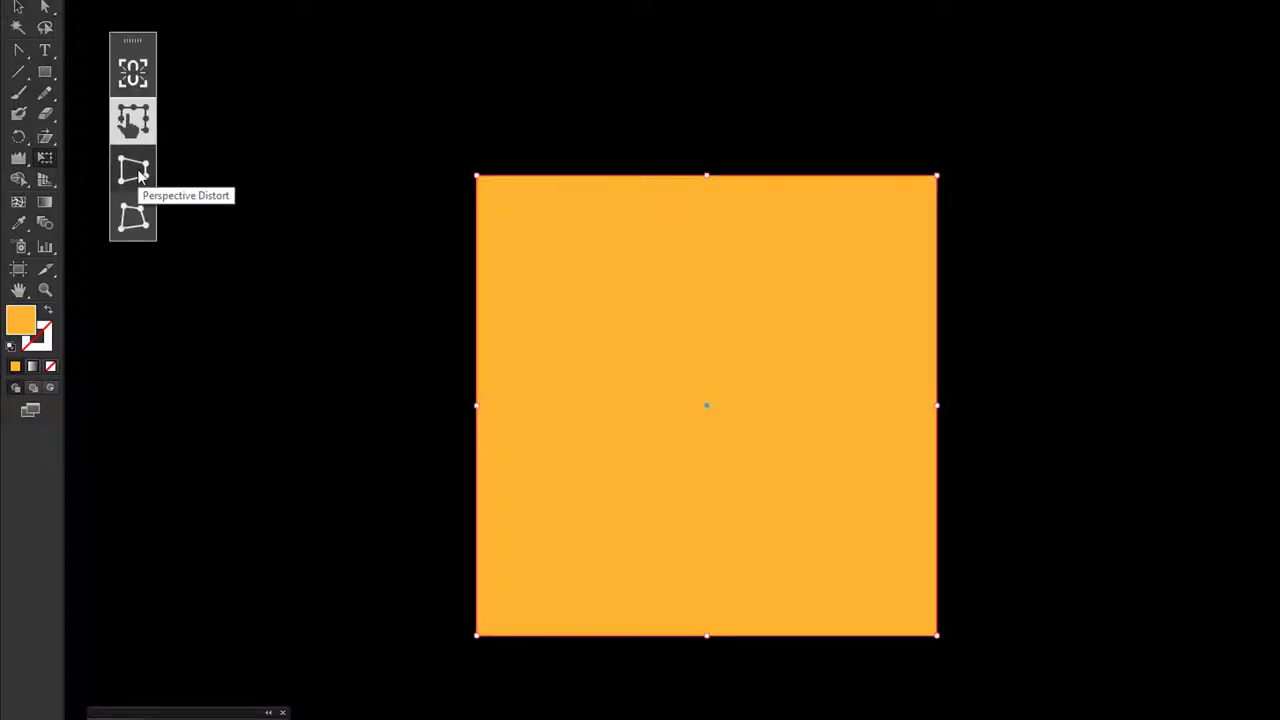
click(135, 172)
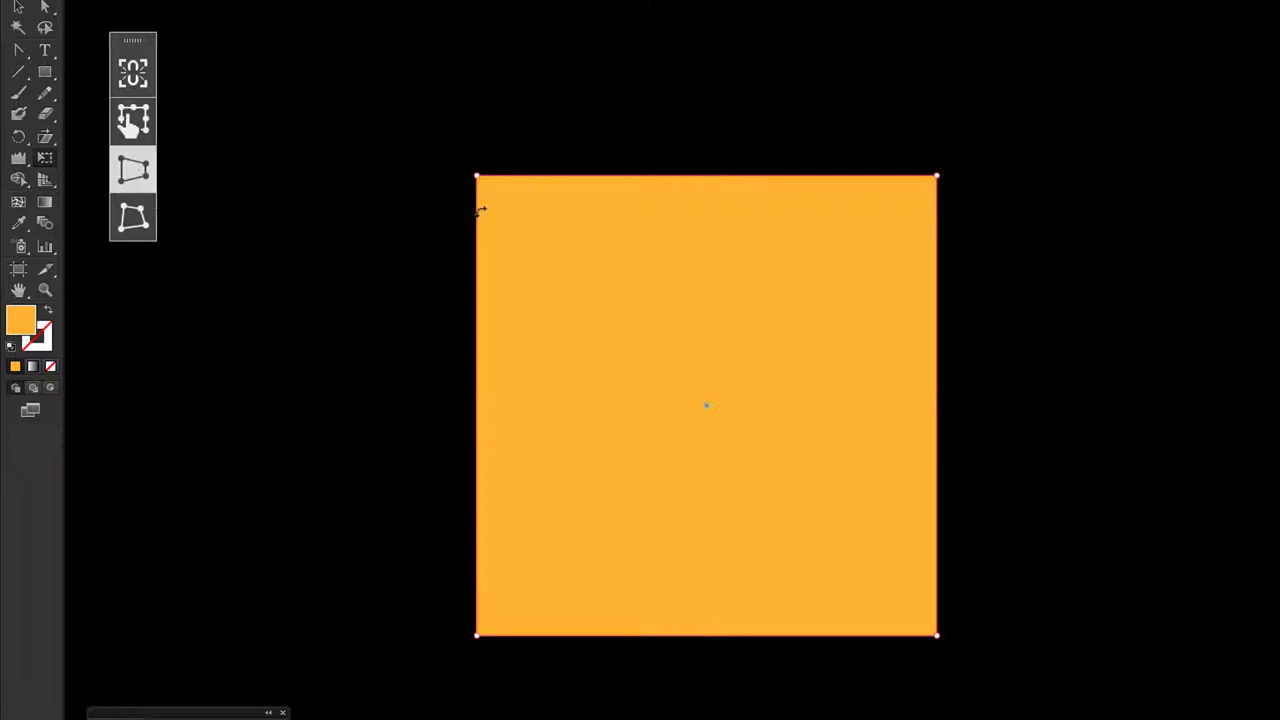
drag(478, 177, 360, 177)
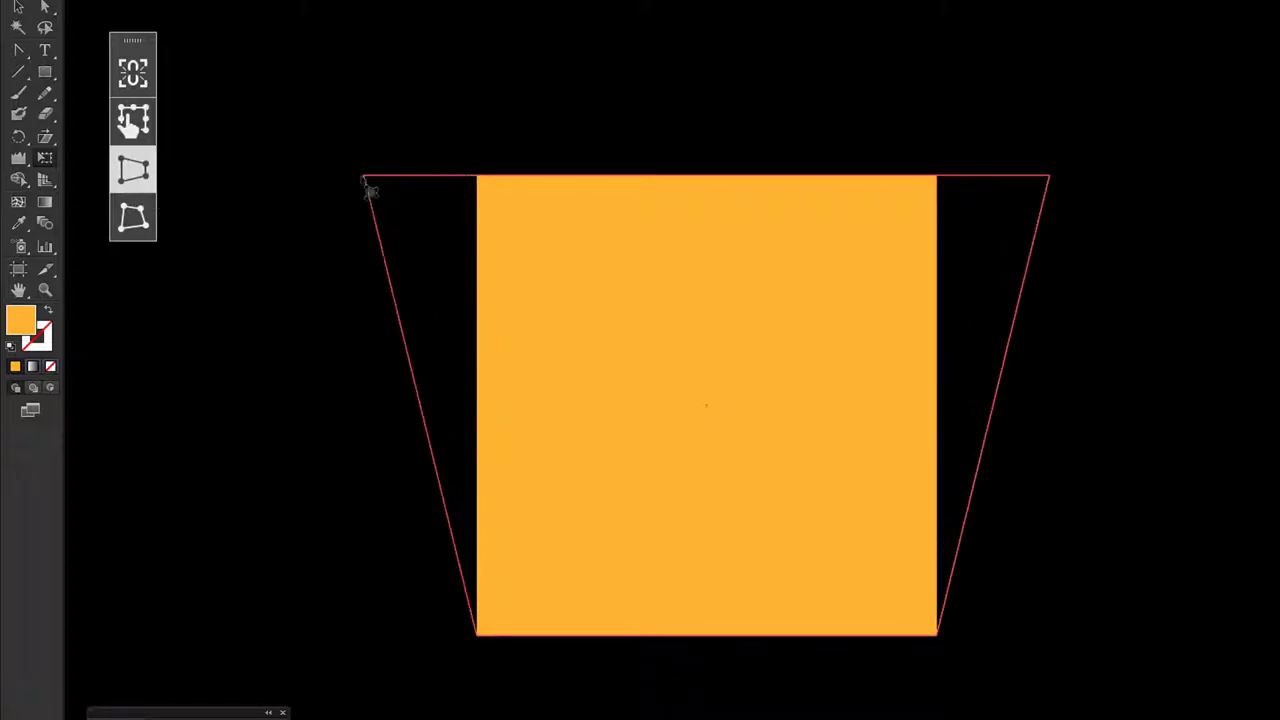
click(17, 8)
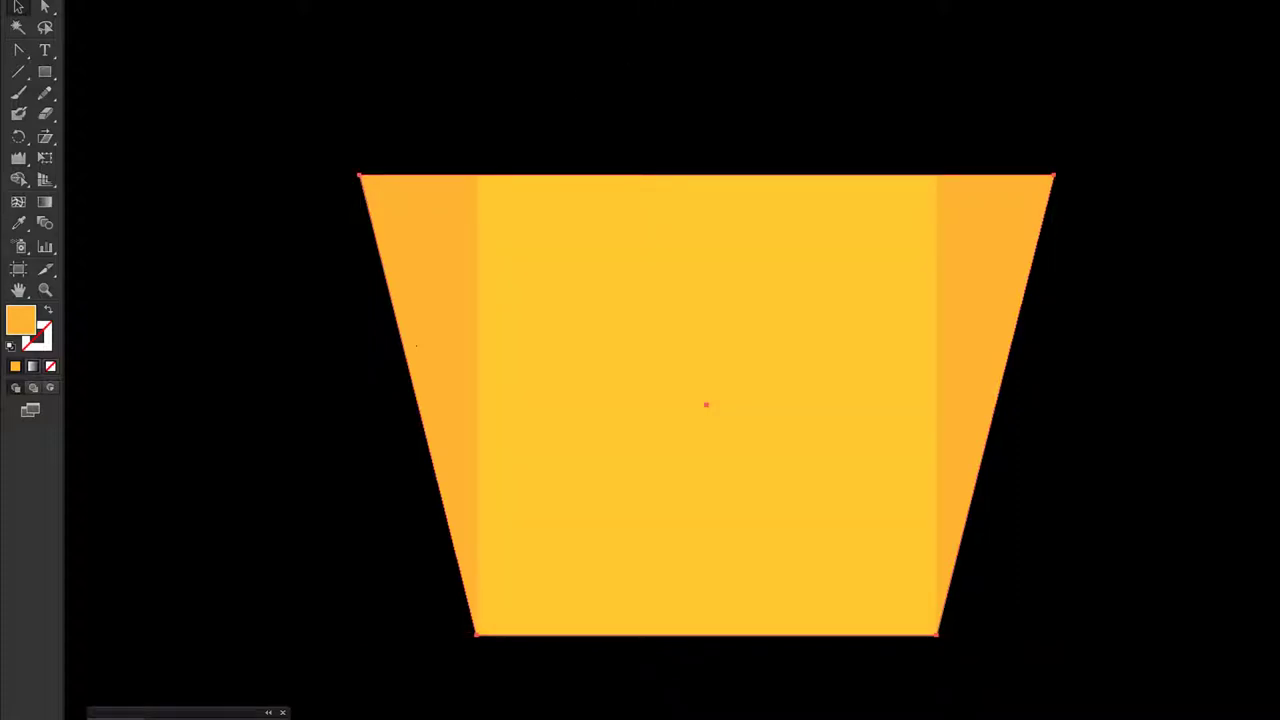
Perspective-distort the inner yellow rectangle so its bottom narrows, then deselect to view the cup.
click(766, 442)
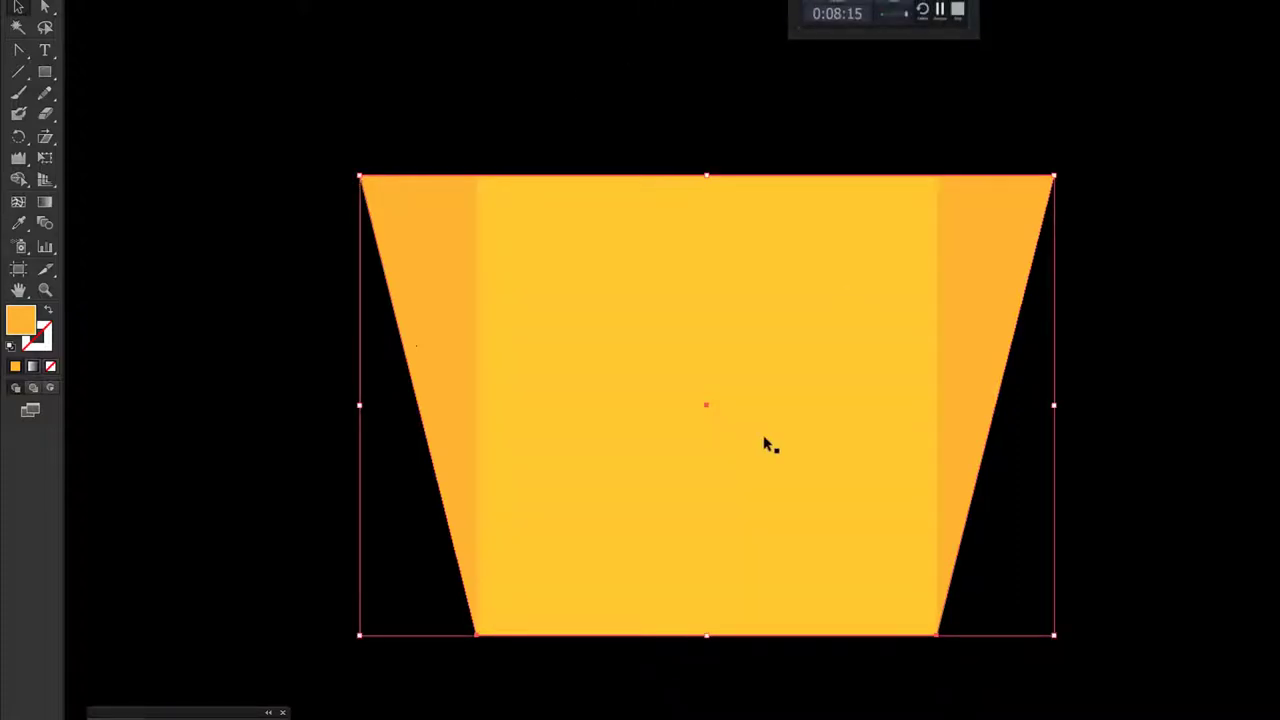
click(645, 386)
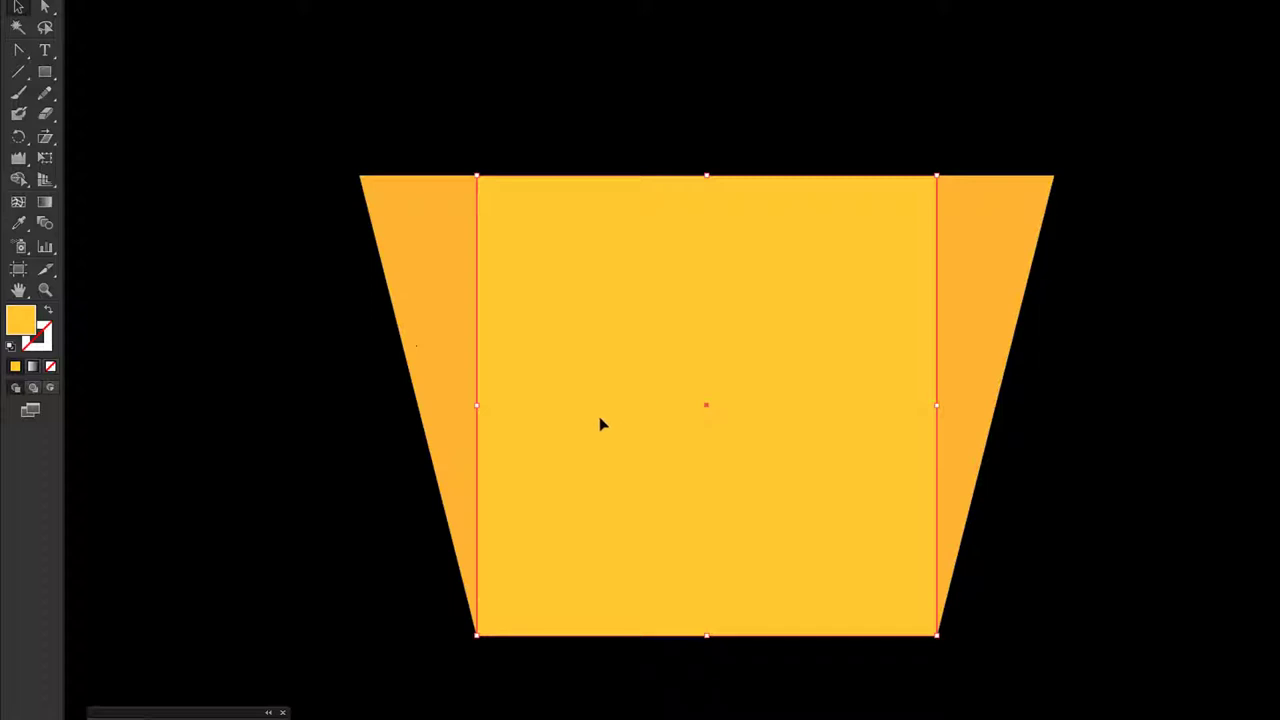
click(47, 168)
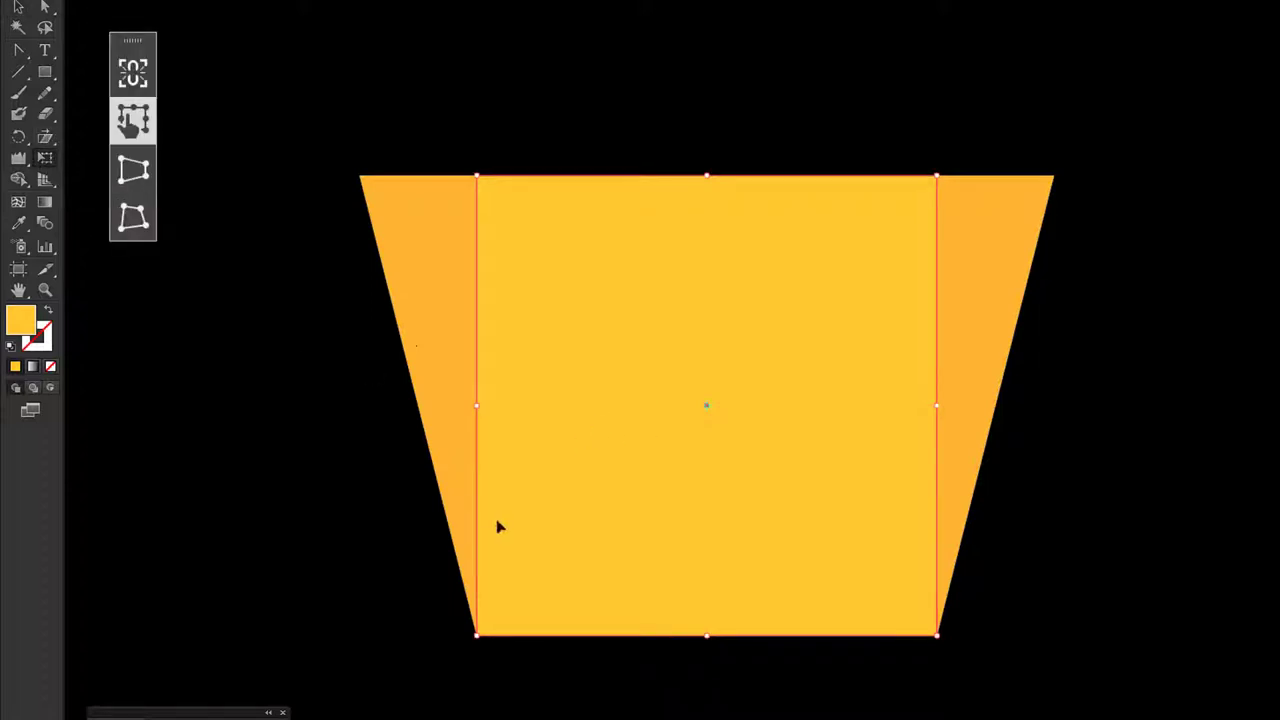
click(138, 176)
drag(486, 650, 585, 663)
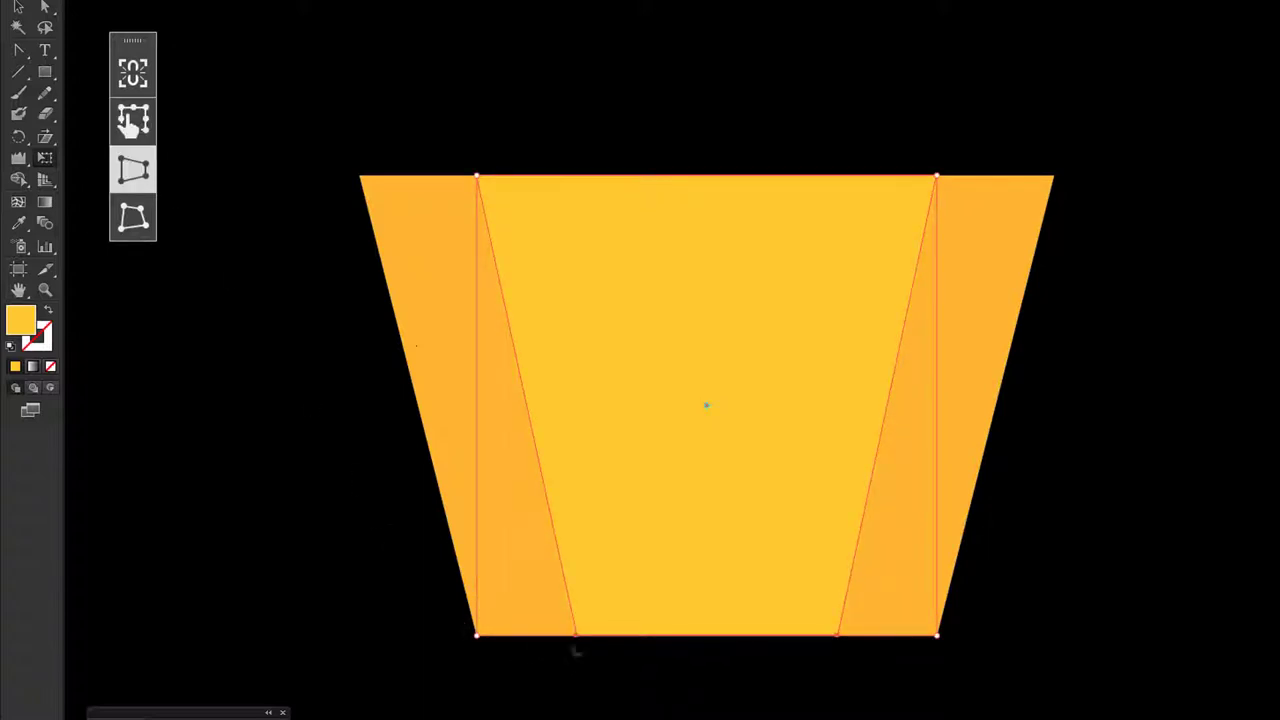
click(18, 7)
click(300, 383)
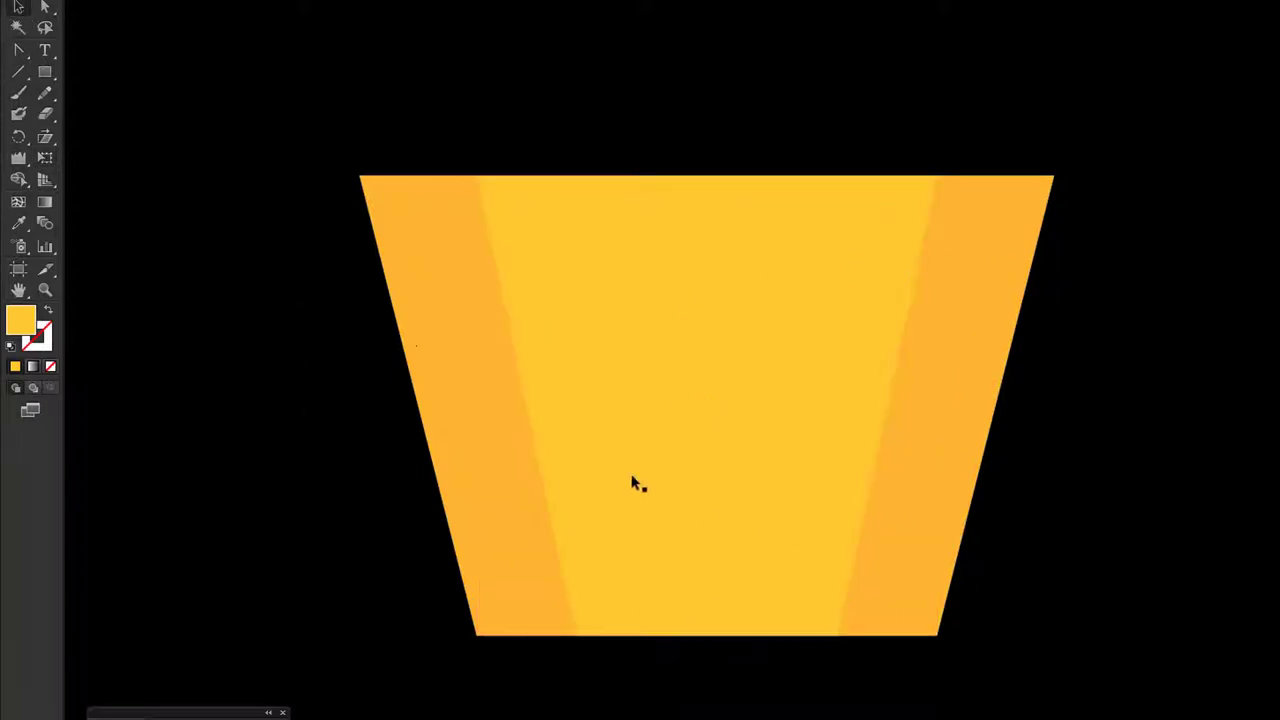
click(456, 336)
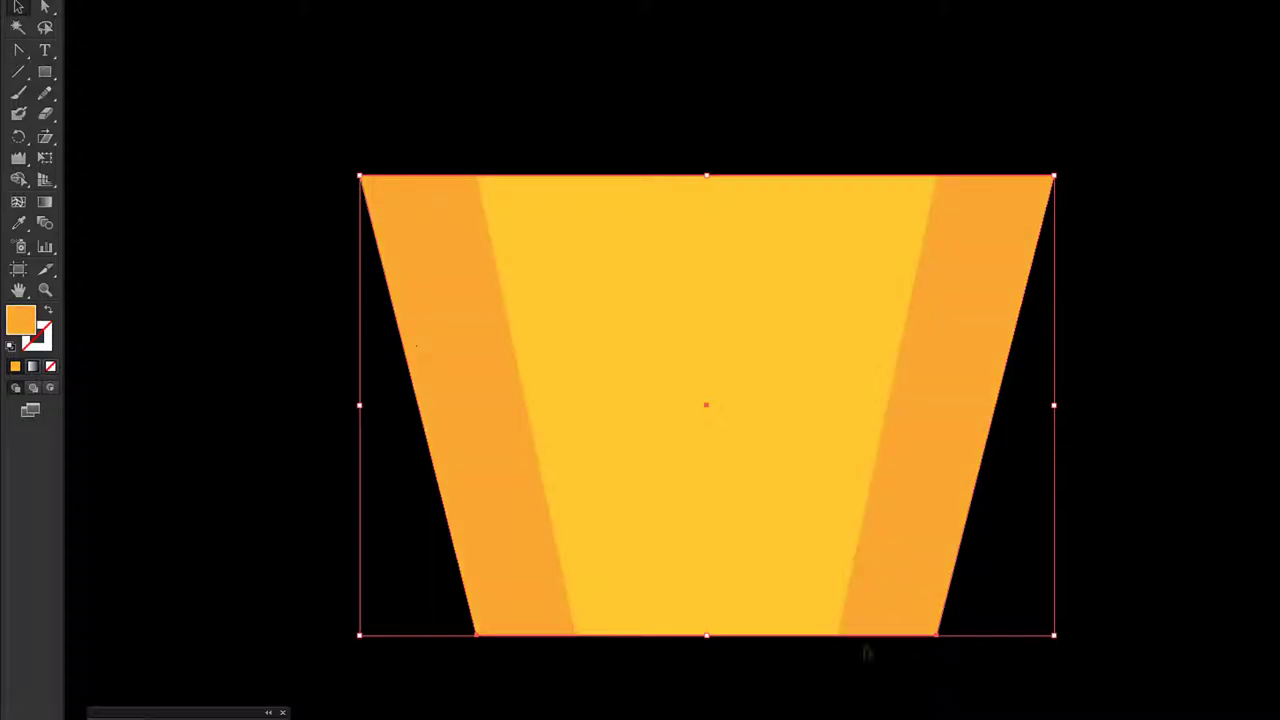
click(867, 652)
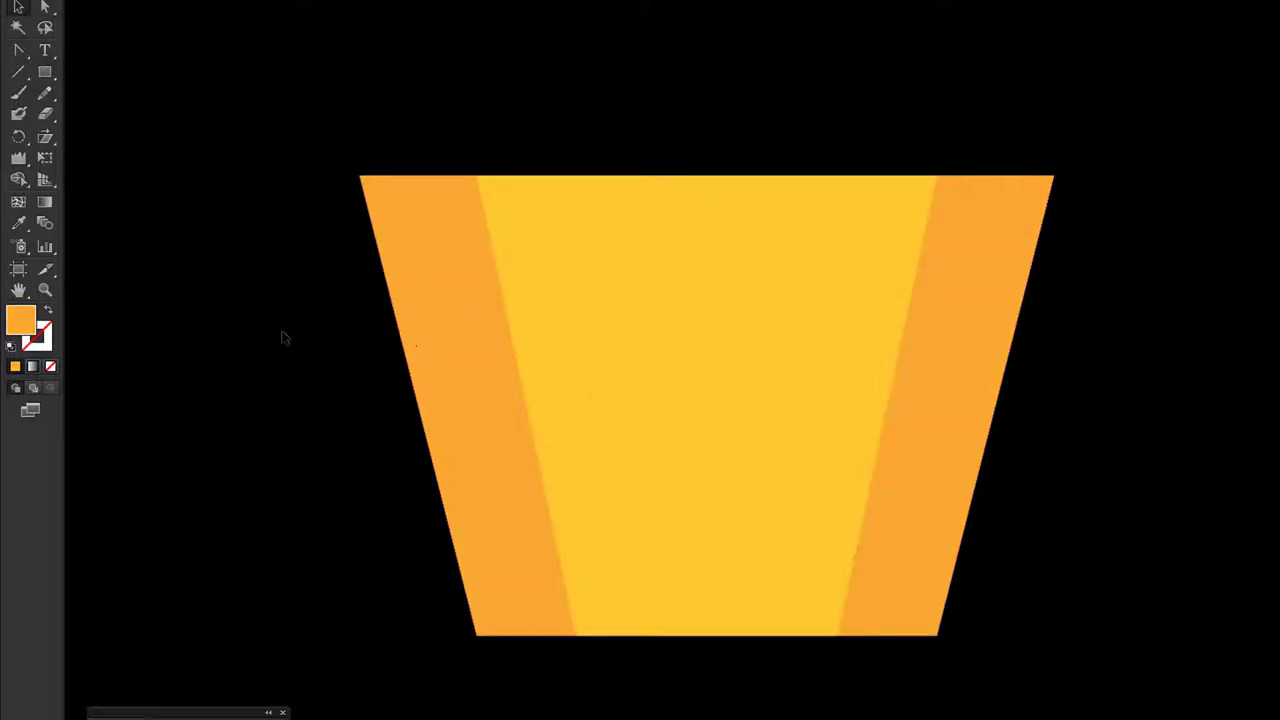
Free Distort the middle yellow panel, dragging its top-left corner far up and left.
drag(247, 328, 220, 281)
click(601, 328)
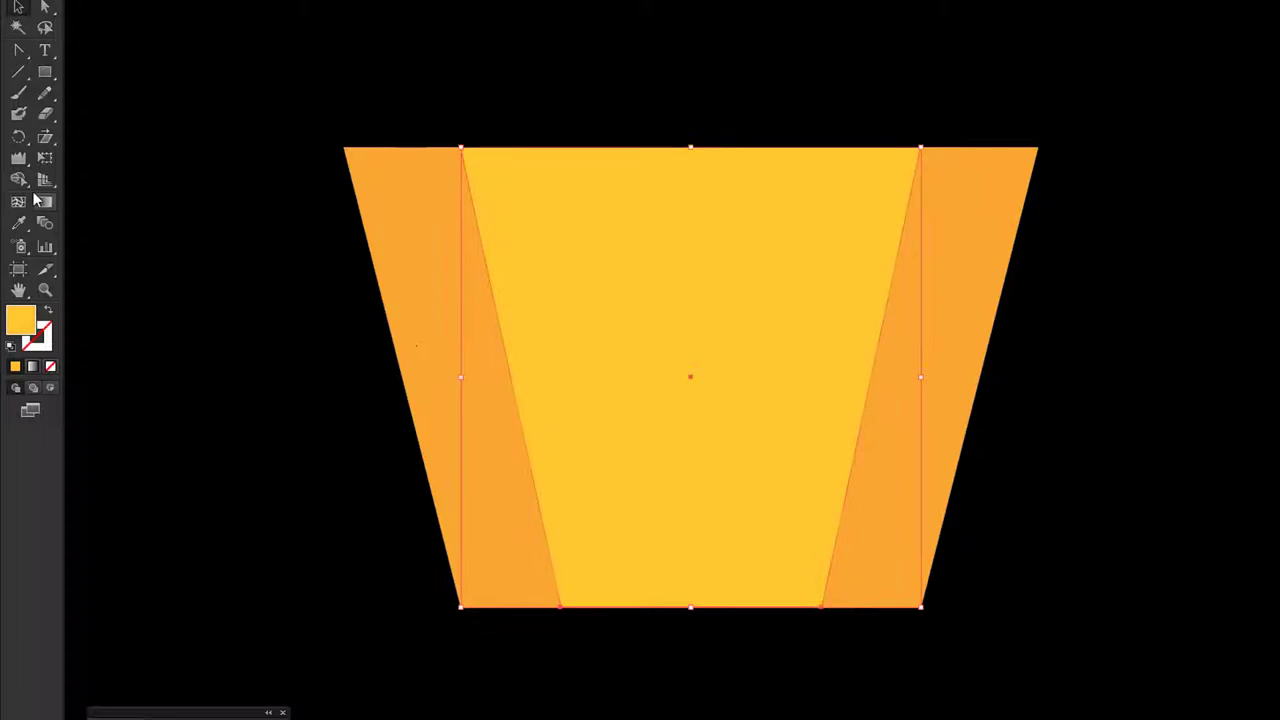
click(44, 157)
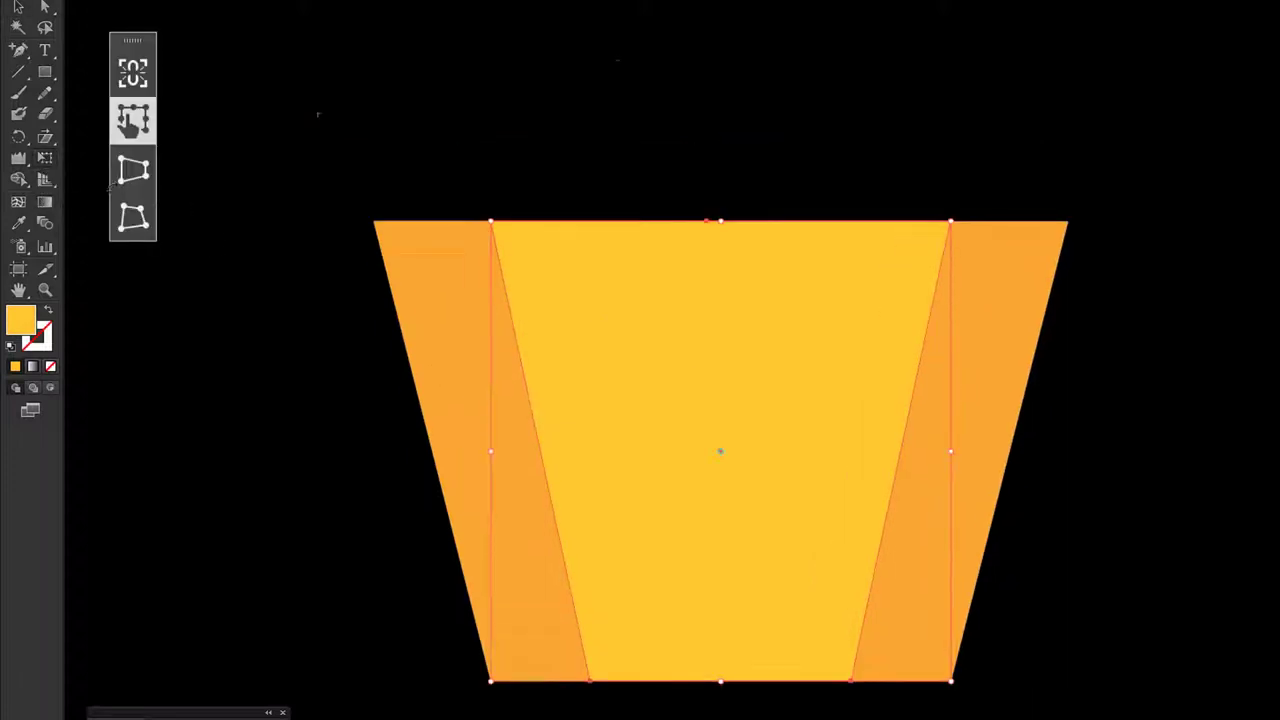
click(130, 216)
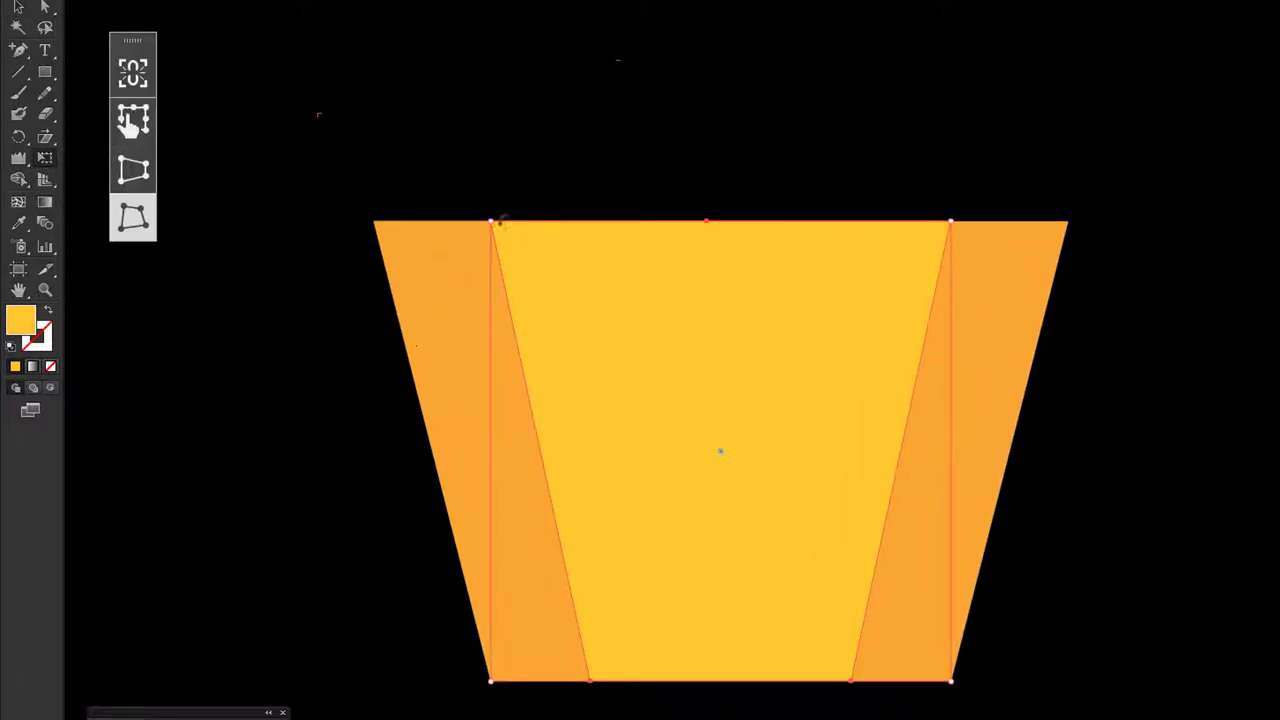
drag(492, 223, 305, 65)
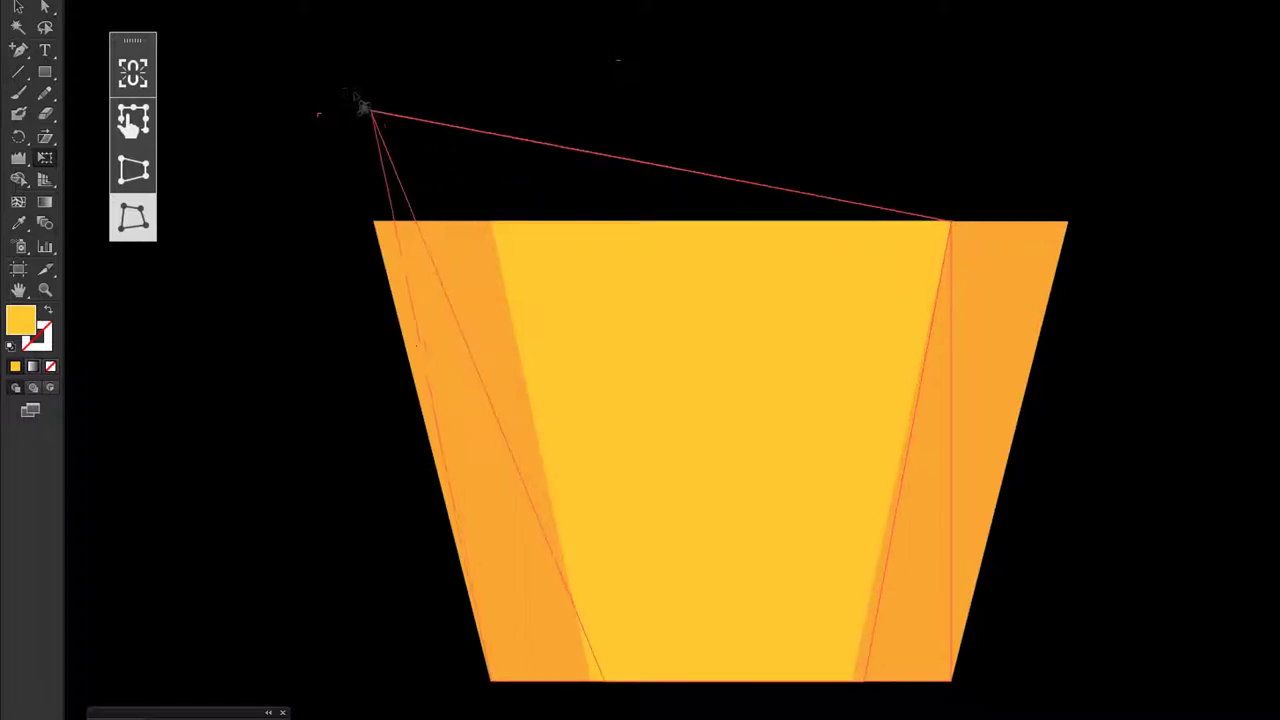
drag(393, 50, 378, 28)
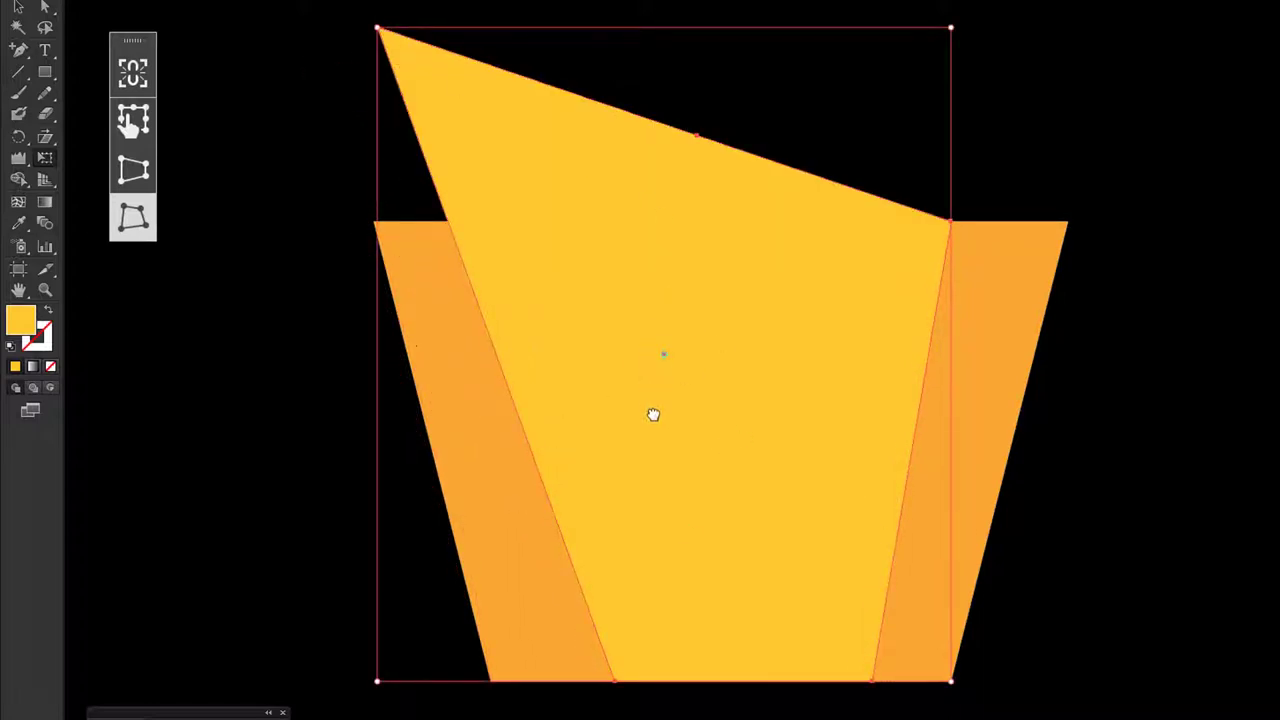
Deselect the distorted panel, pan around the cup, and reselect the tall yellow panel.
drag(653, 414, 653, 489)
key(v)
click(240, 363)
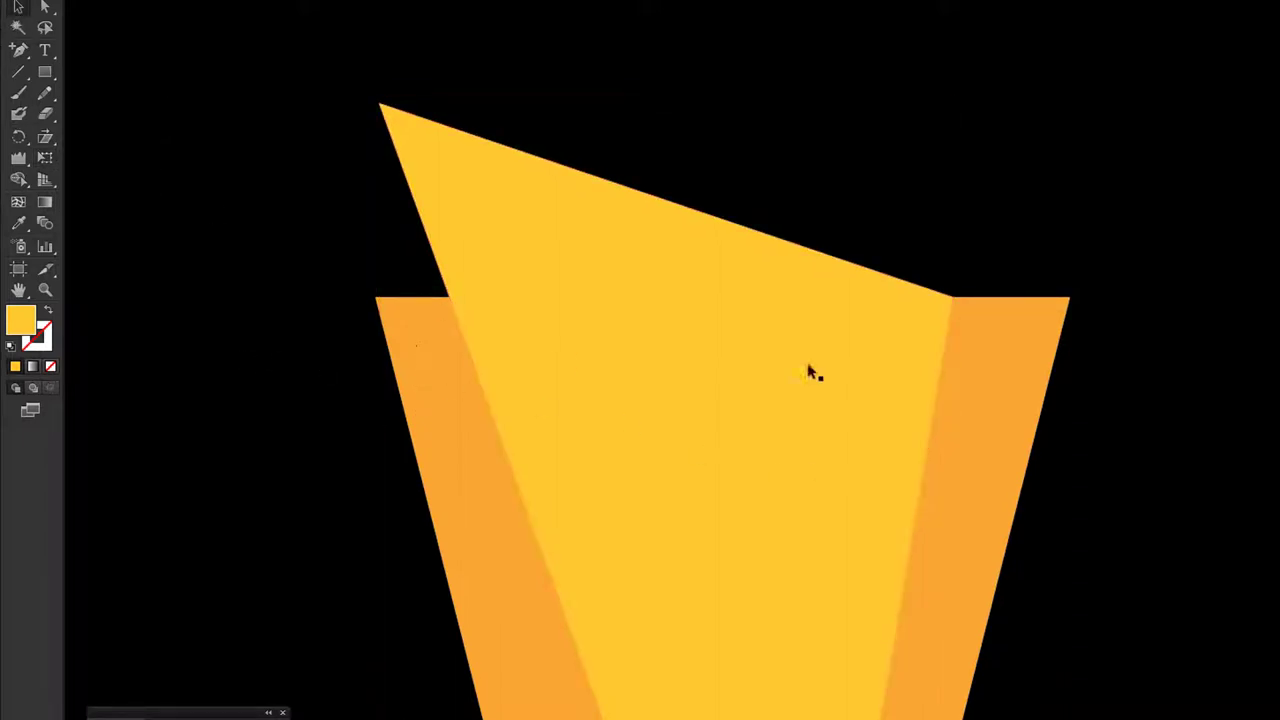
drag(643, 398, 600, 363)
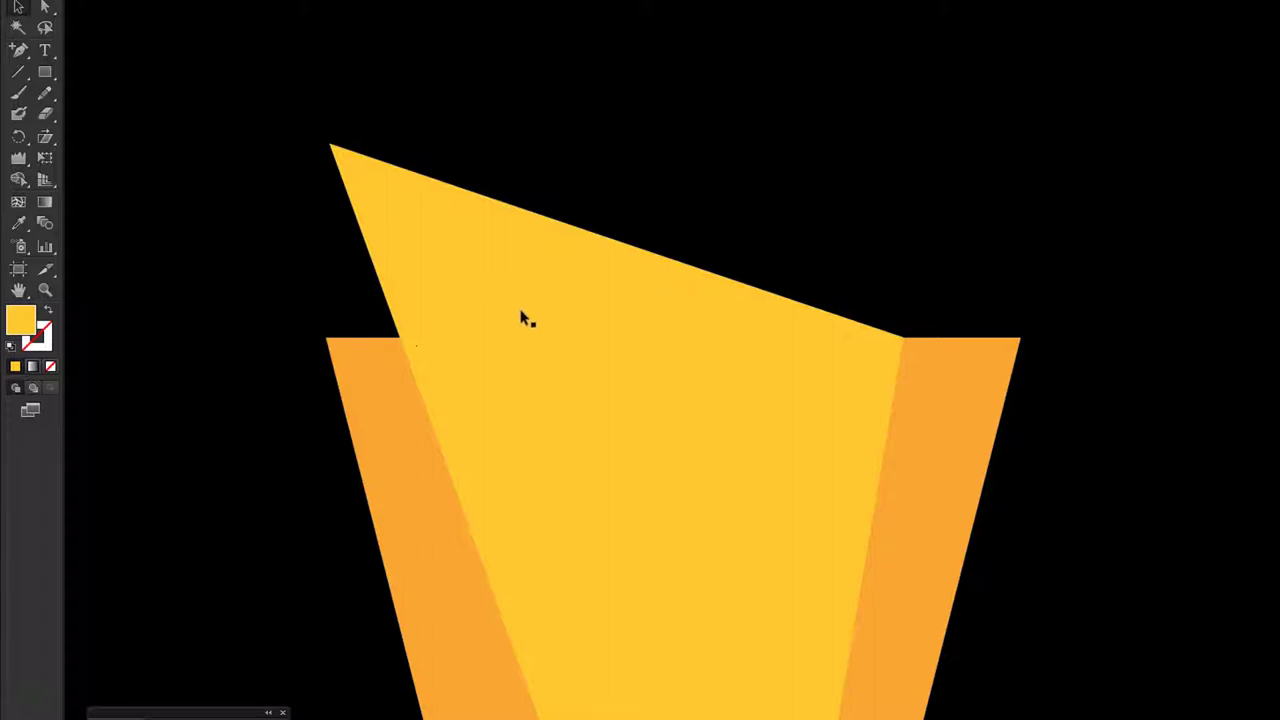
drag(548, 302, 474, 246)
click(474, 246)
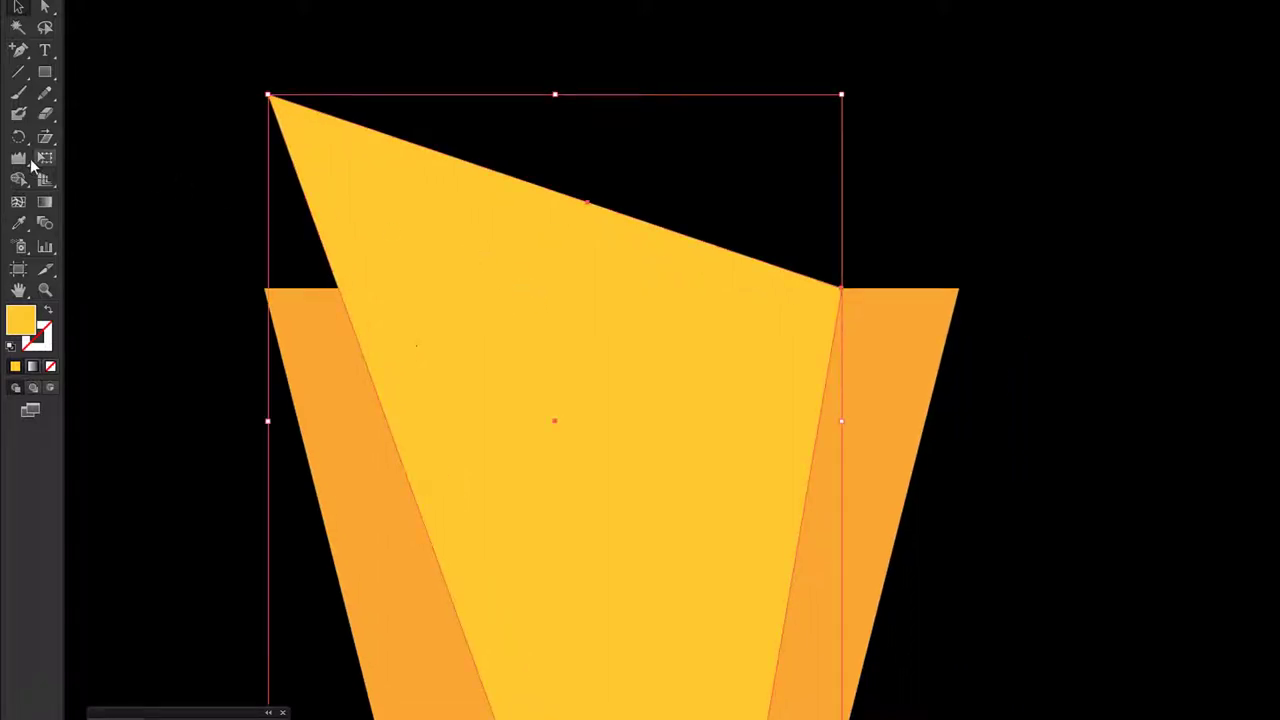
With the Twirl Tool, twist a spiral into the top-left corner and four curls along the top edge.
click(20, 160)
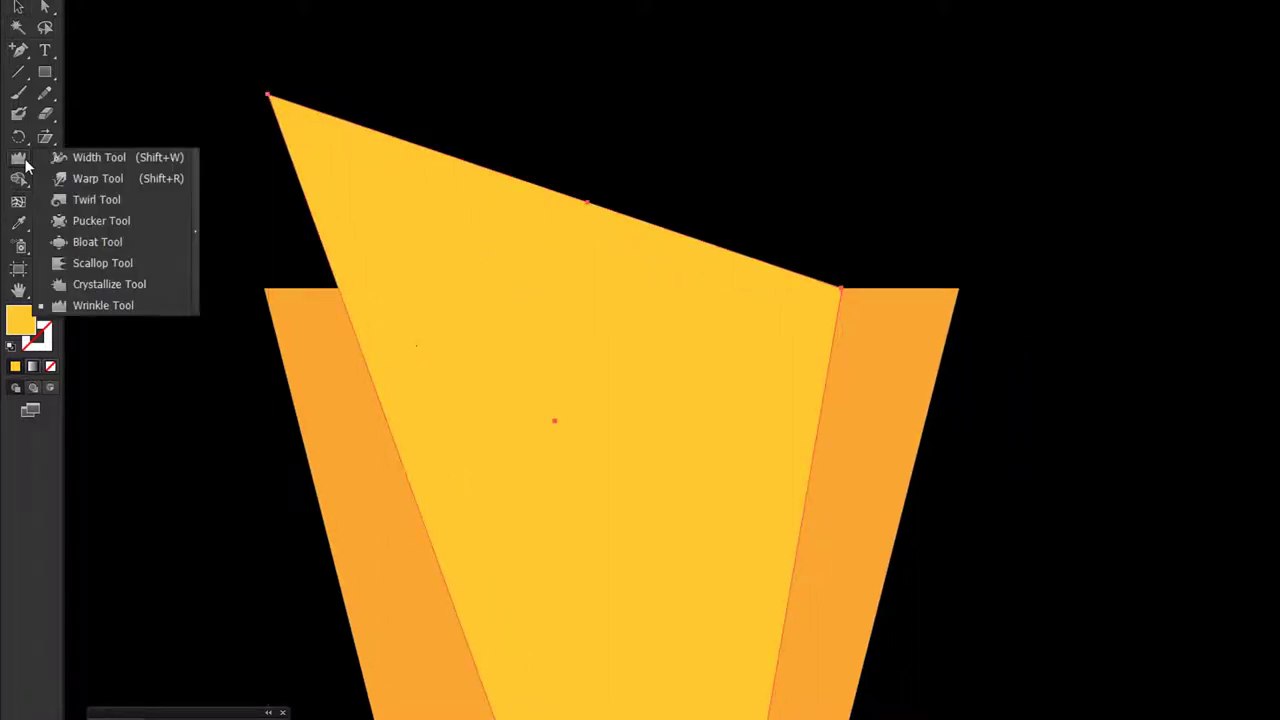
click(100, 199)
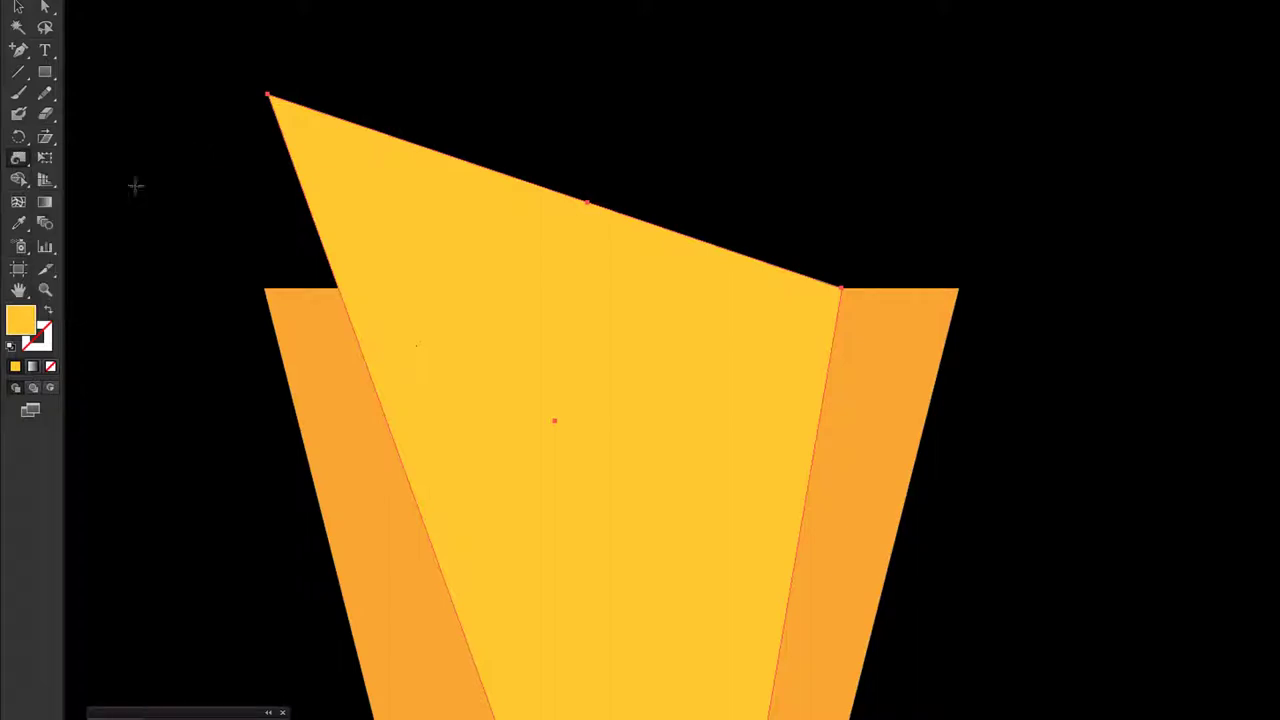
drag(337, 121, 338, 125)
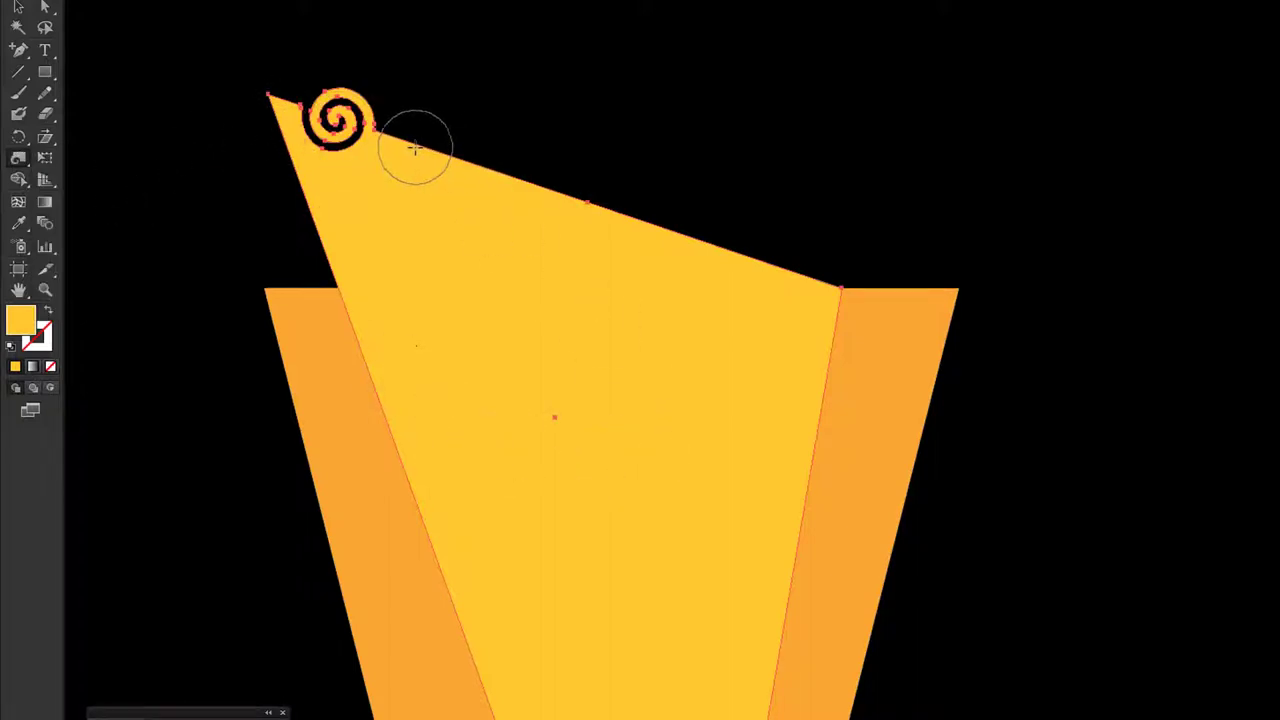
drag(415, 147, 415, 147)
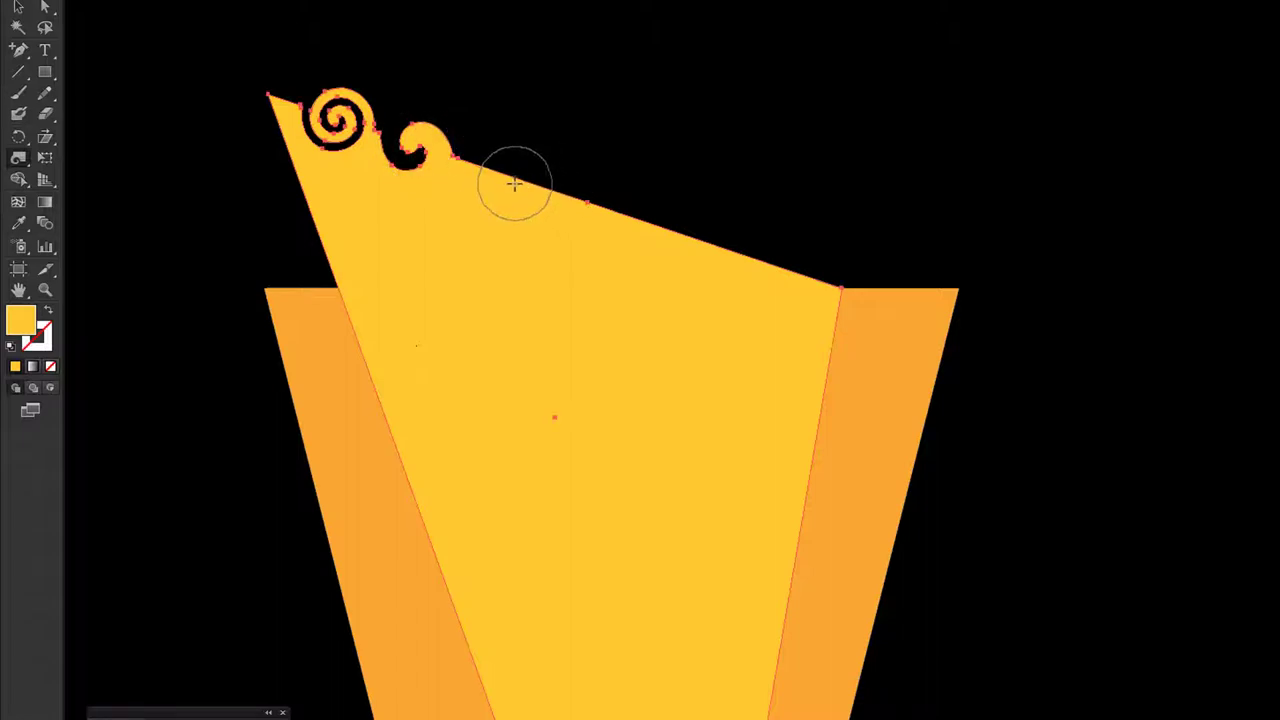
drag(513, 183, 514, 186)
drag(609, 211, 611, 212)
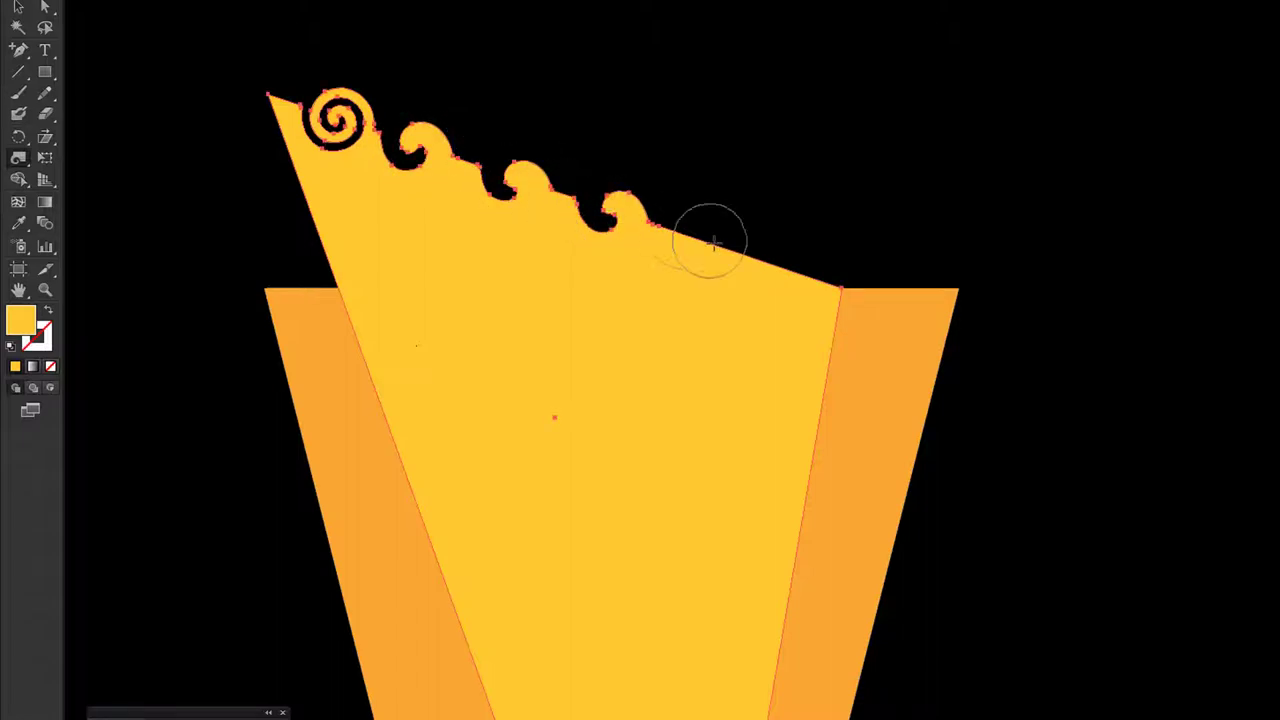
drag(712, 243, 712, 245)
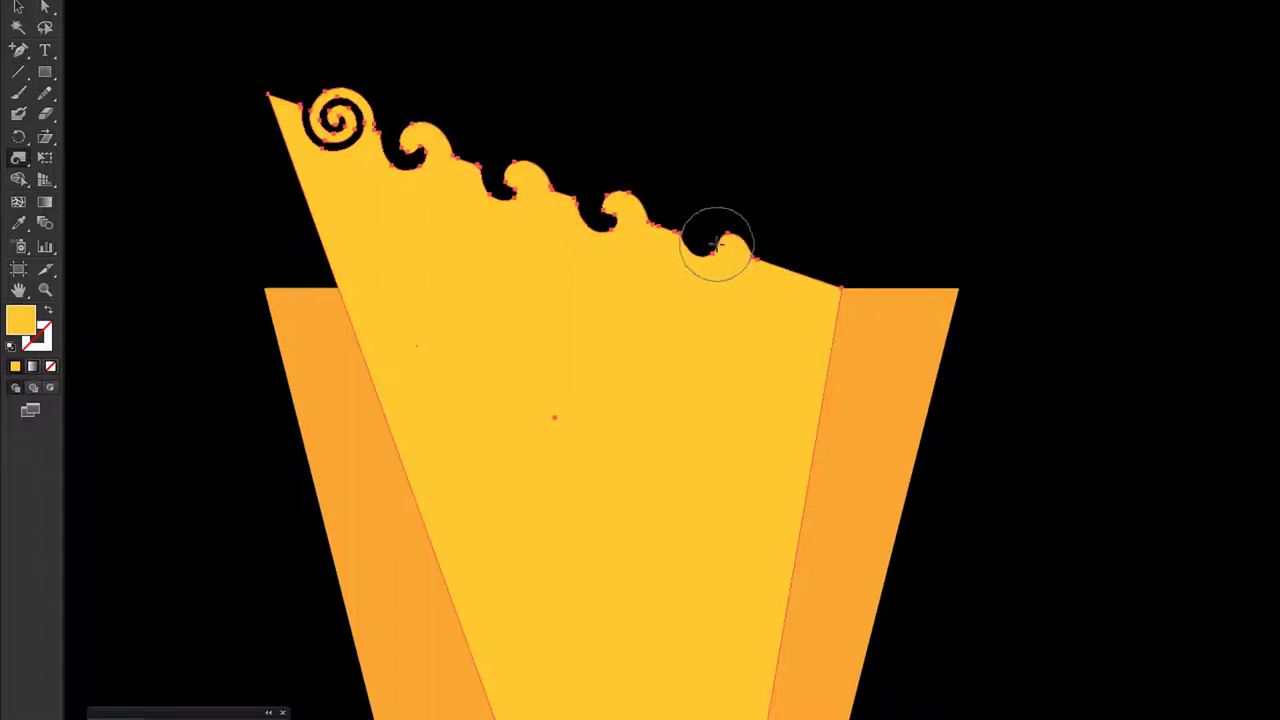
Deselect the panel and pan right to inspect the swirls.
click(17, 10)
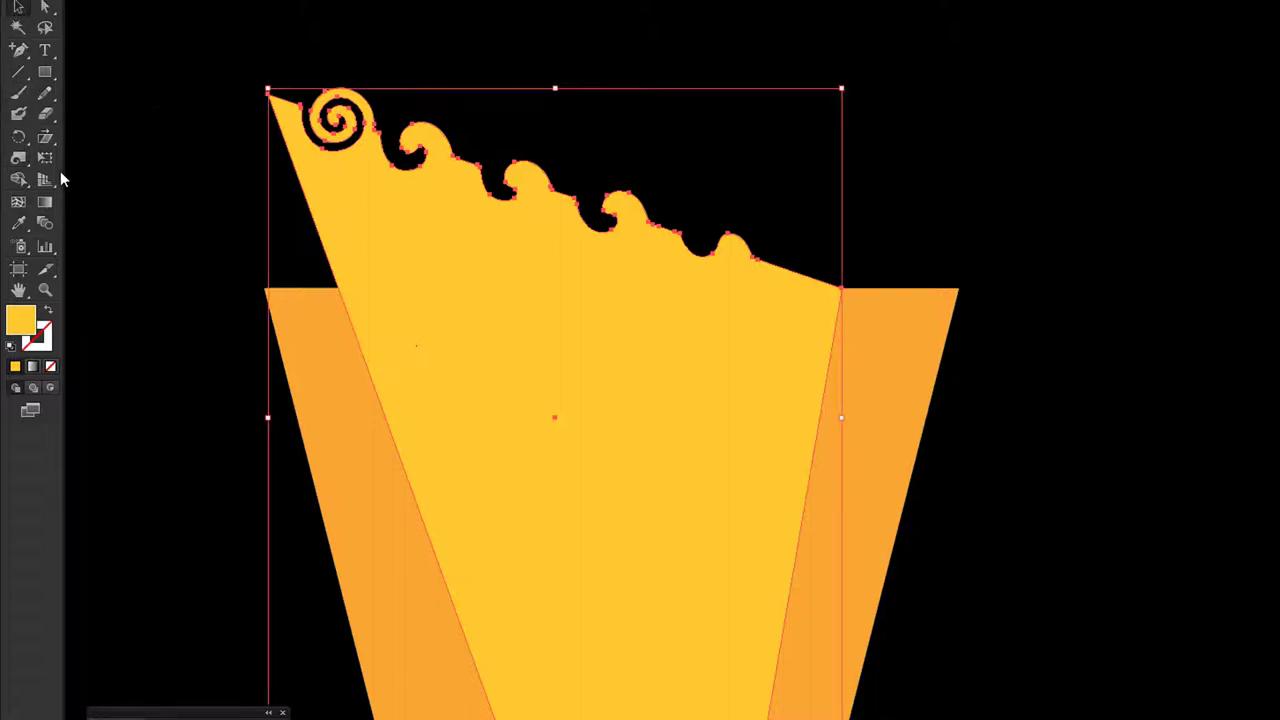
click(133, 197)
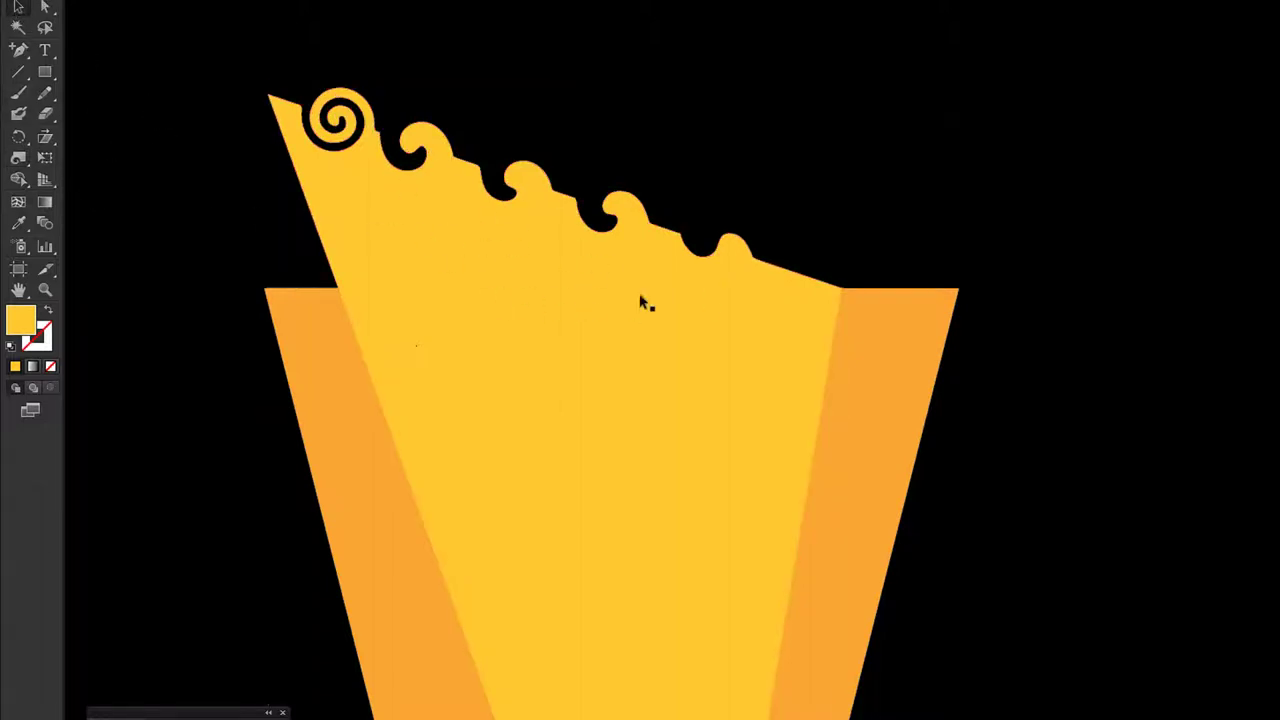
drag(499, 325, 559, 325)
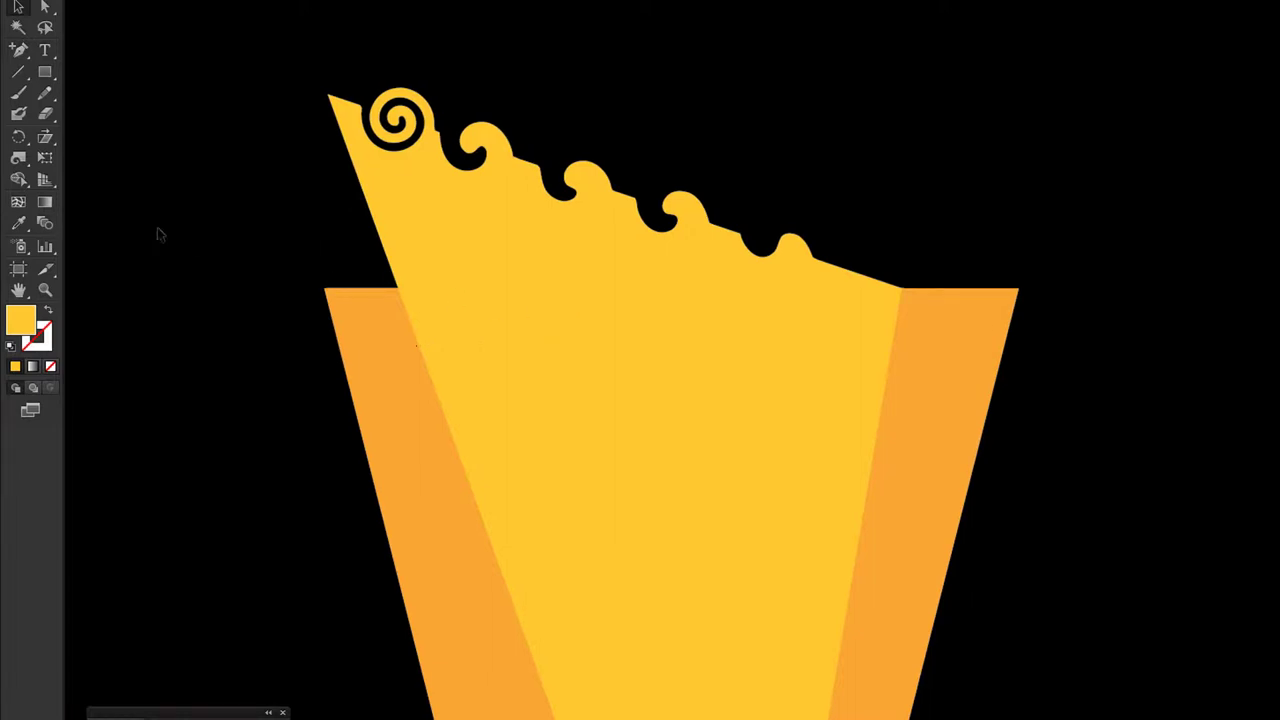